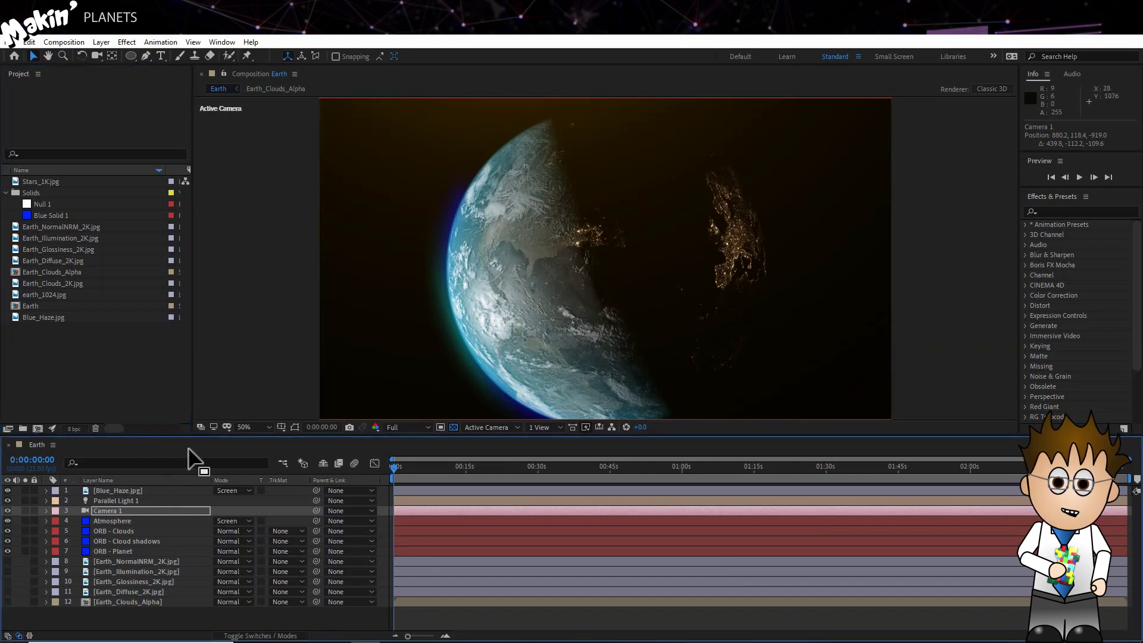
- Hide the Atmosphere, ORB cloud and Blue_Haze layers to leave the bare planet visible
left_click_drag(8, 521, 9, 539)
left_click(8, 491)
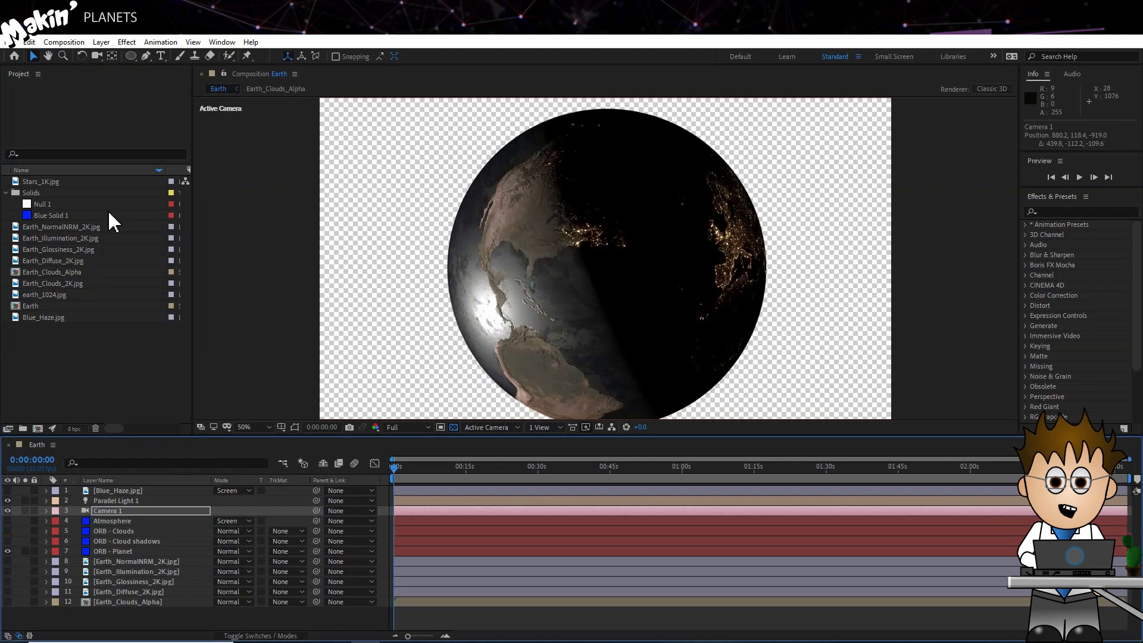
left_click(110, 388)
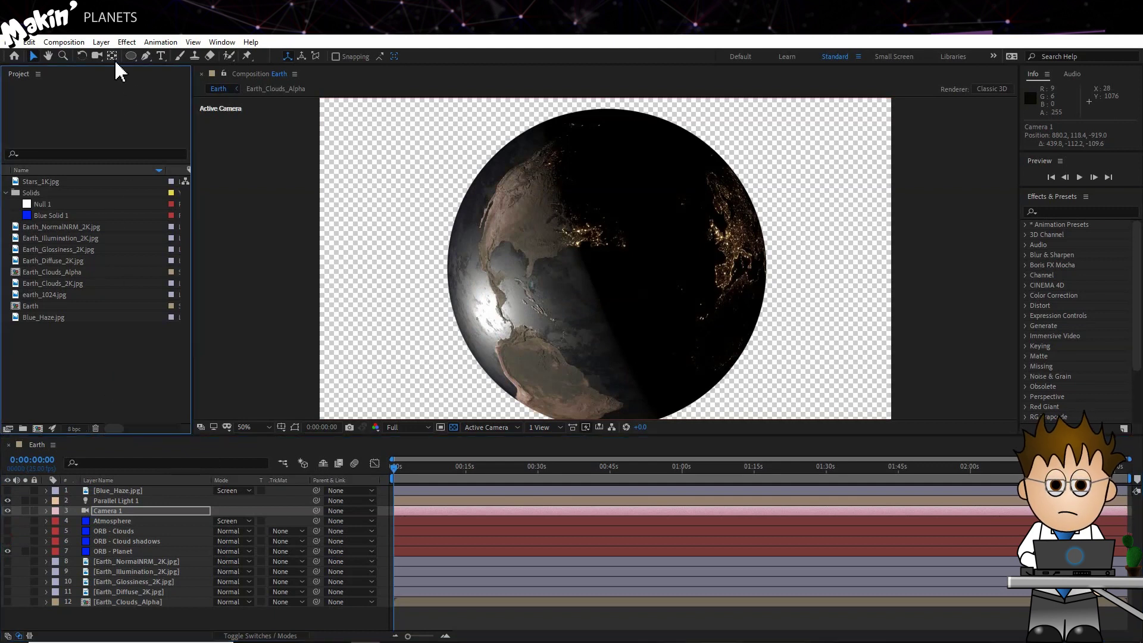
left_click(101, 42)
left_click(88, 531)
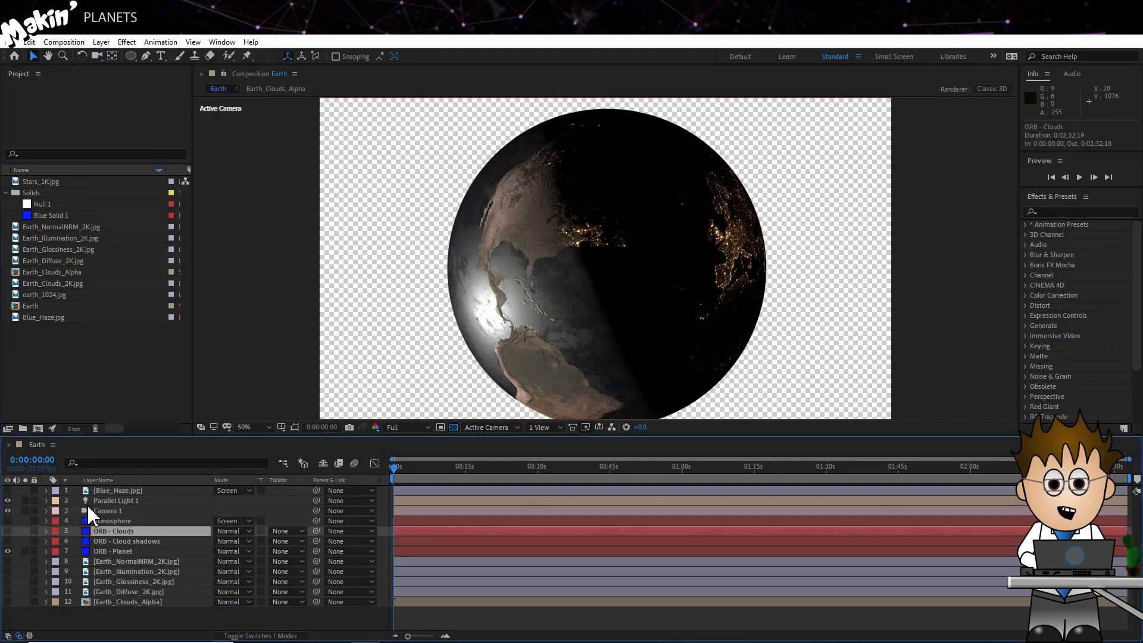
- Add a new null object named Earth NULL and make it a 3D layer
left_click(113, 43)
mouse_move(134, 56)
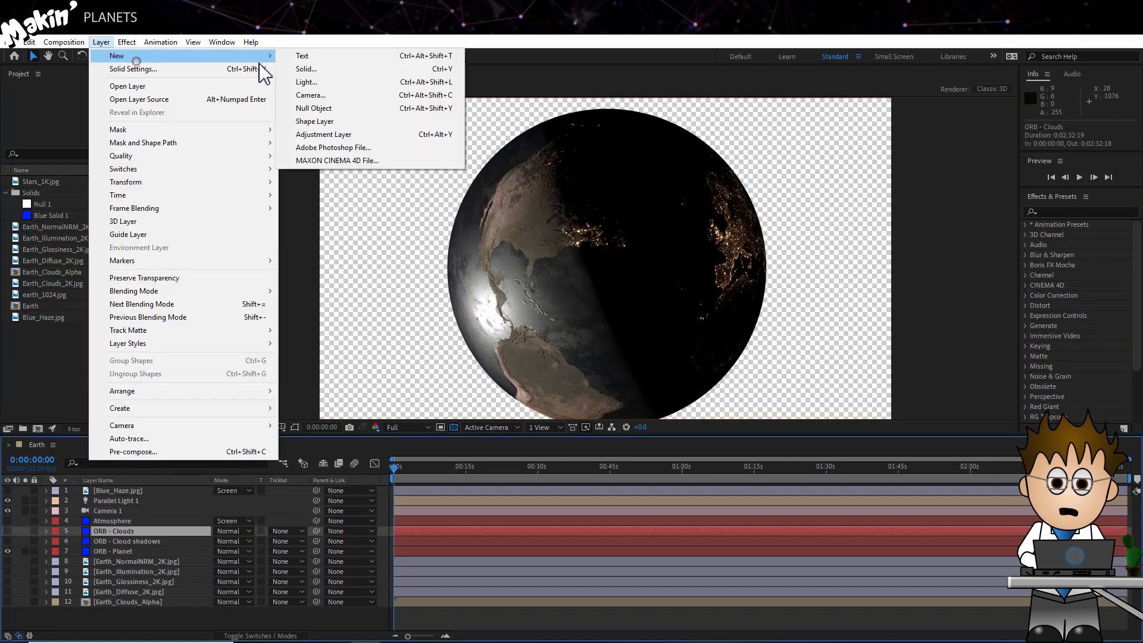
left_click(339, 109)
key("Return")
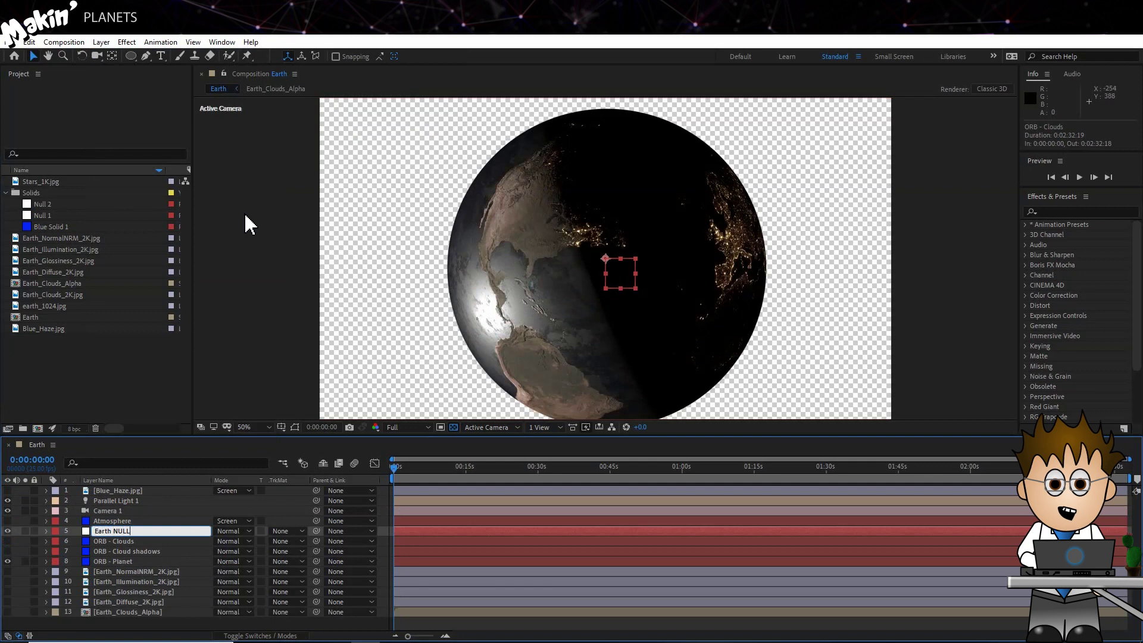
key("Return")
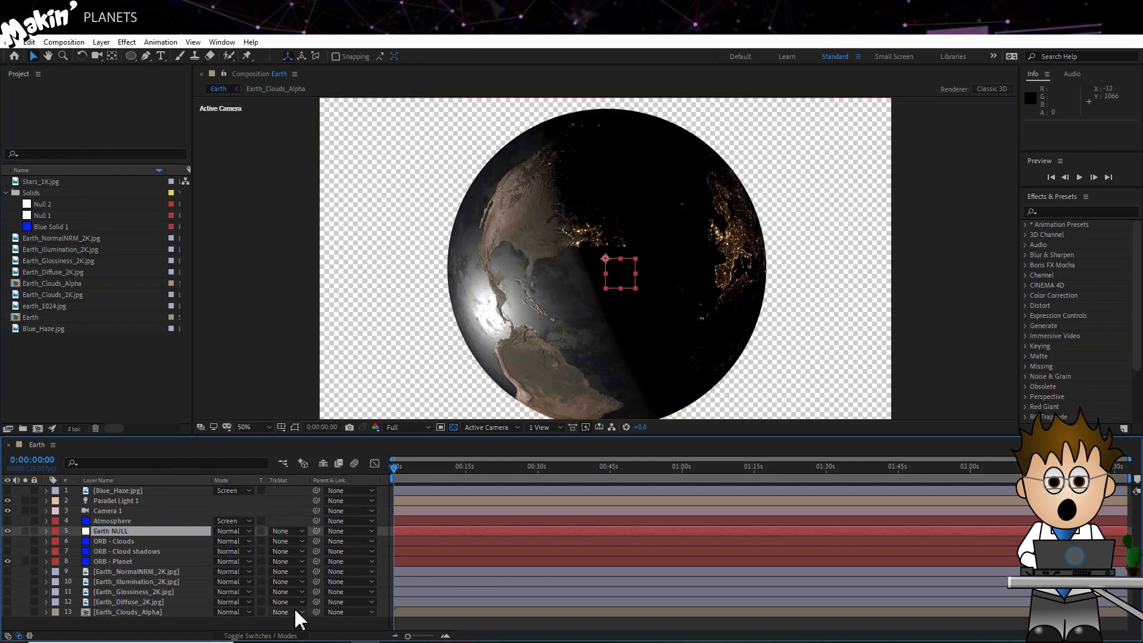
left_click(278, 636)
left_click(280, 530)
- Reveal the Position properties of Earth NULL and ORB - Planet
left_click(280, 531)
left_click(280, 530)
key("p")
left_click(130, 569)
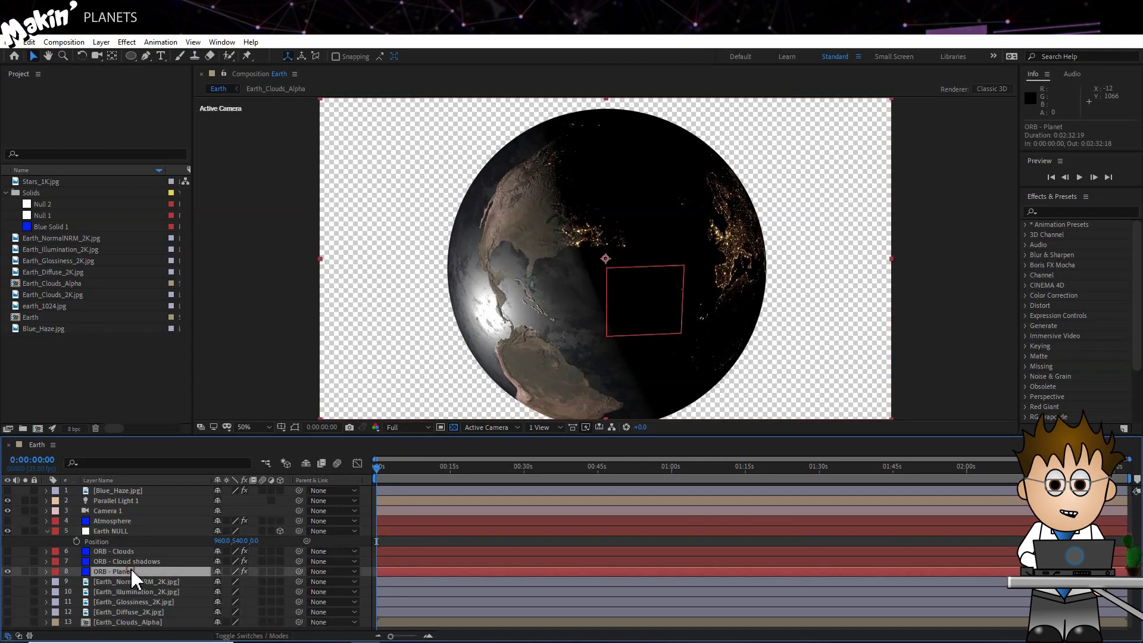
key("p")
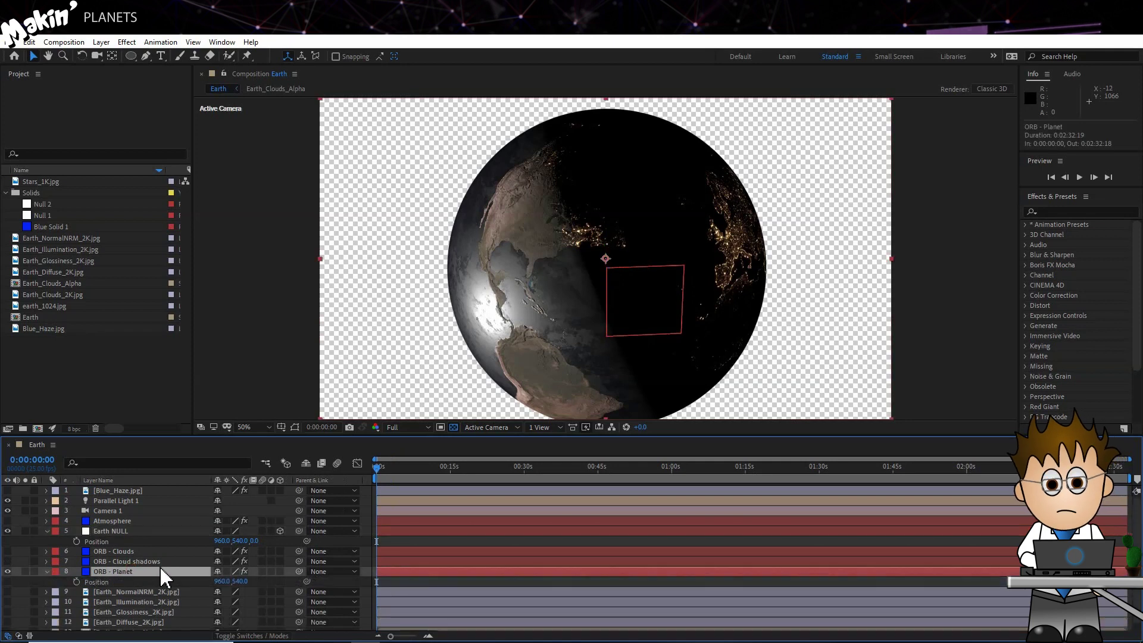
- Expand ORB - Planet's VC Orb effect and pick-whip its Position to Earth NULL's Position
left_click(47, 573)
left_click(47, 572)
left_click(57, 575)
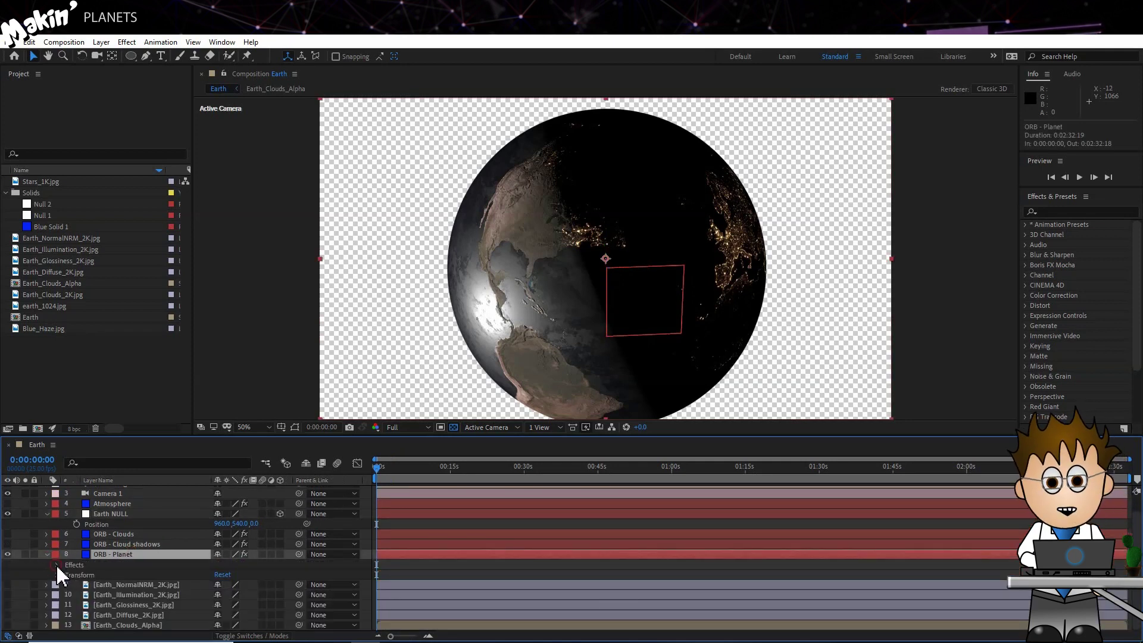
left_click(57, 566)
left_click(65, 575)
scroll(186, 566, "down", 1)
left_click_drag(310, 595, 122, 515)
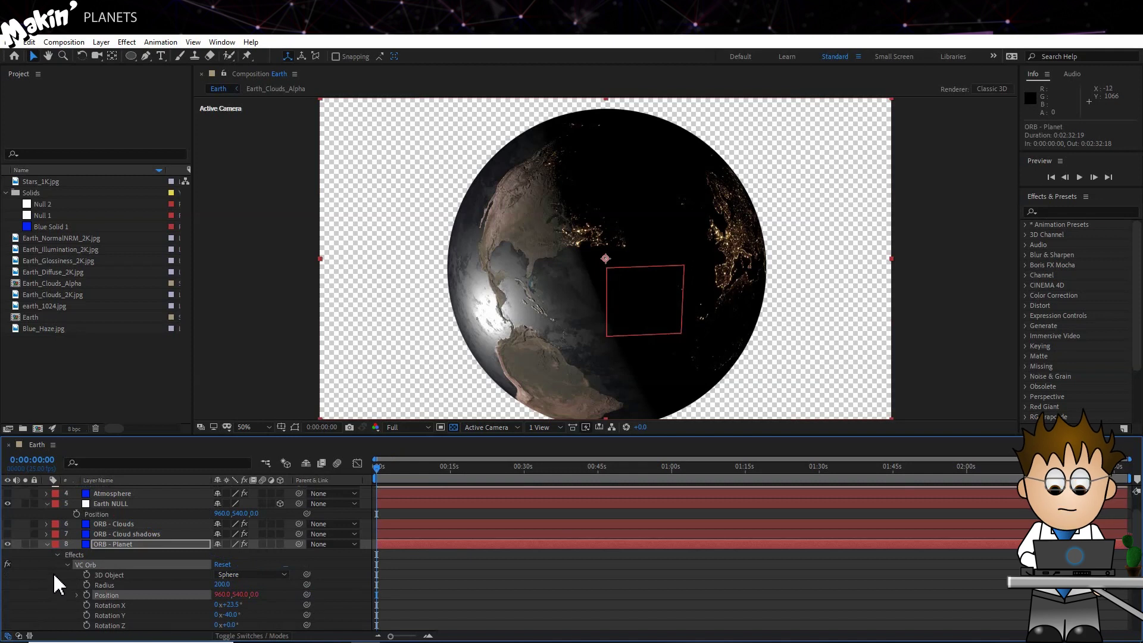
key("F2")
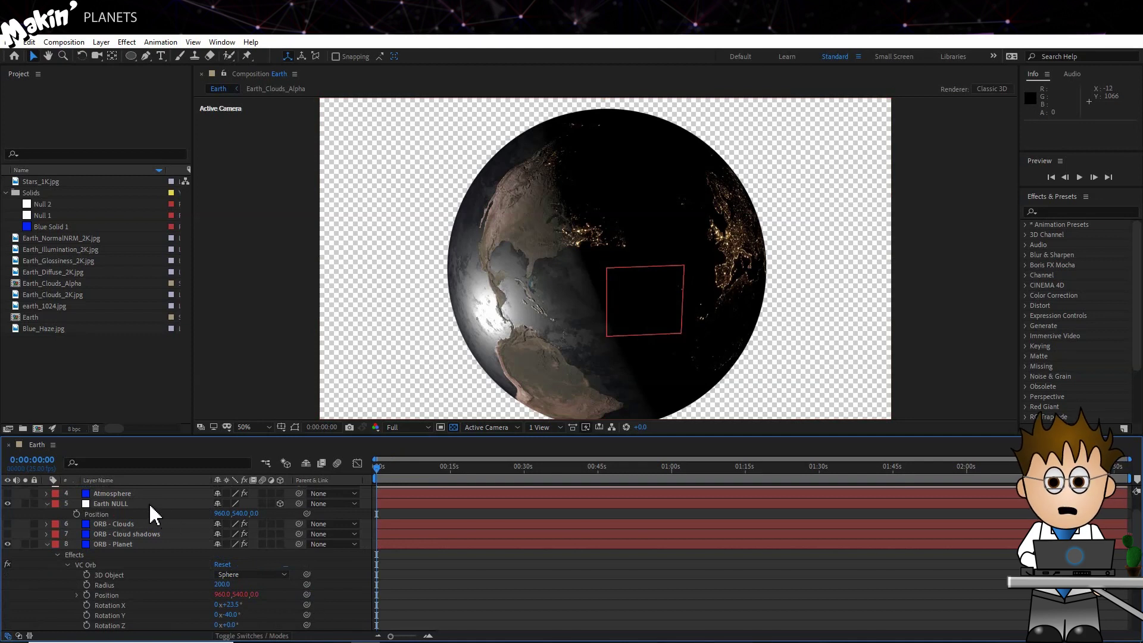
- Test the link by moving Earth NULL, then set its X position back to 960
left_click_drag(222, 514, 183, 515)
left_click(222, 513)
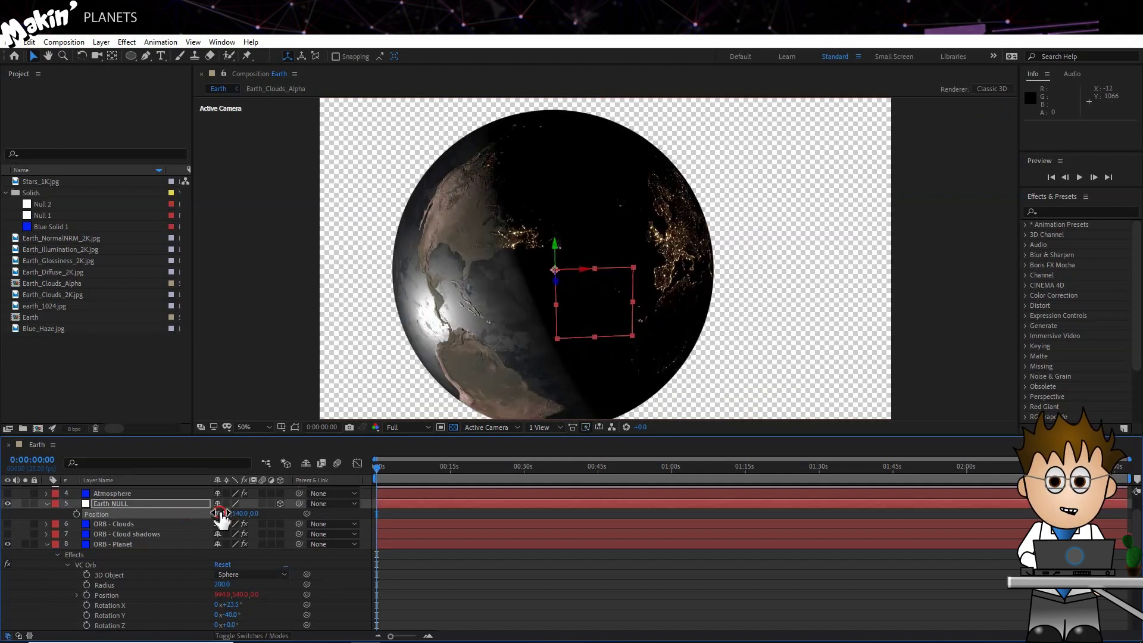
type("960")
key("Return")
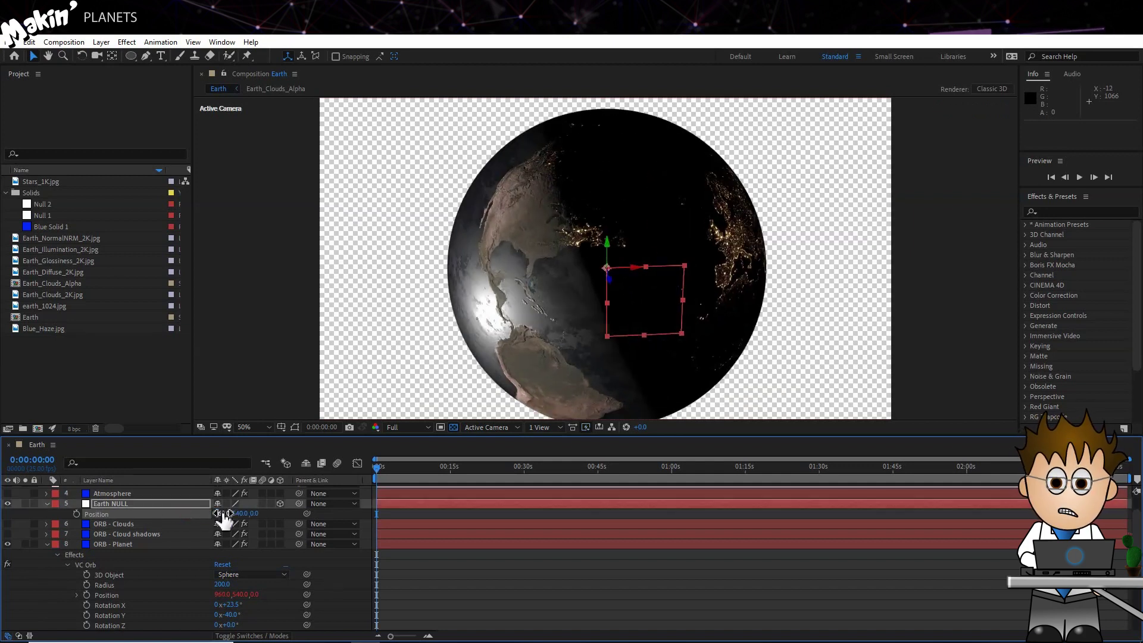
- Duplicate Earth NULL as Rotation NULL and parent it to Earth NULL
left_click(75, 515)
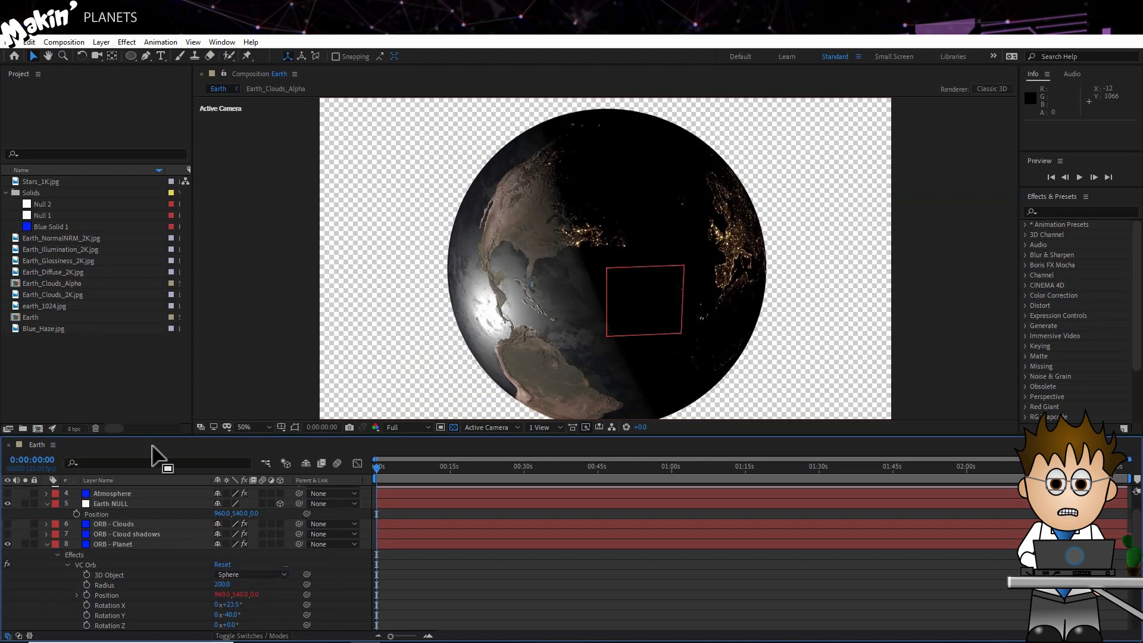
left_click(119, 504)
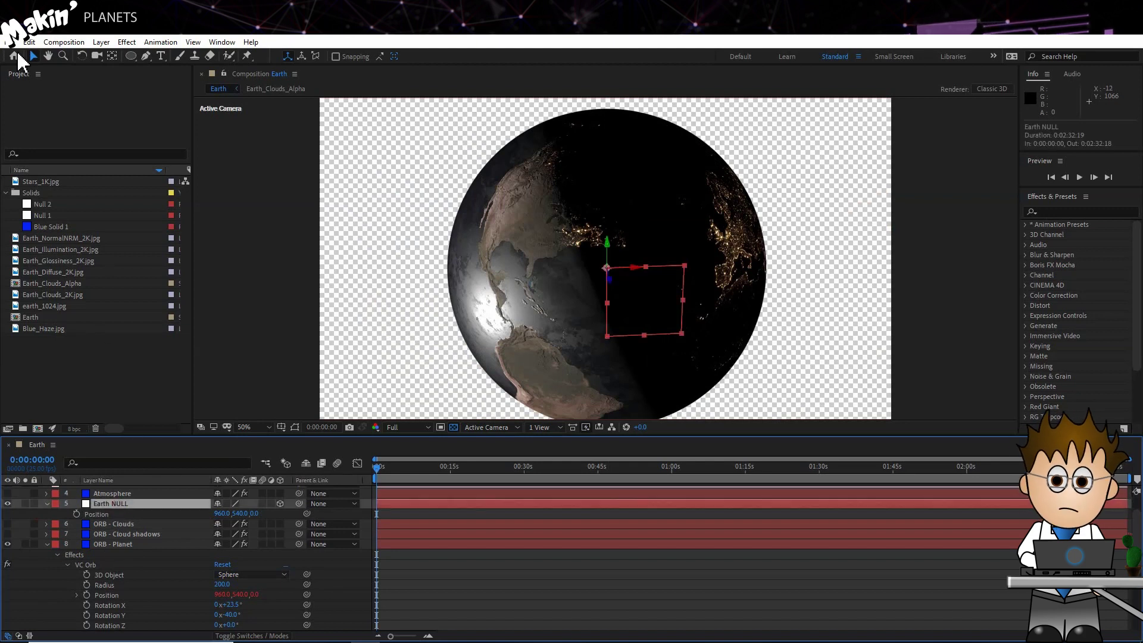
left_click(31, 41)
left_click(74, 200)
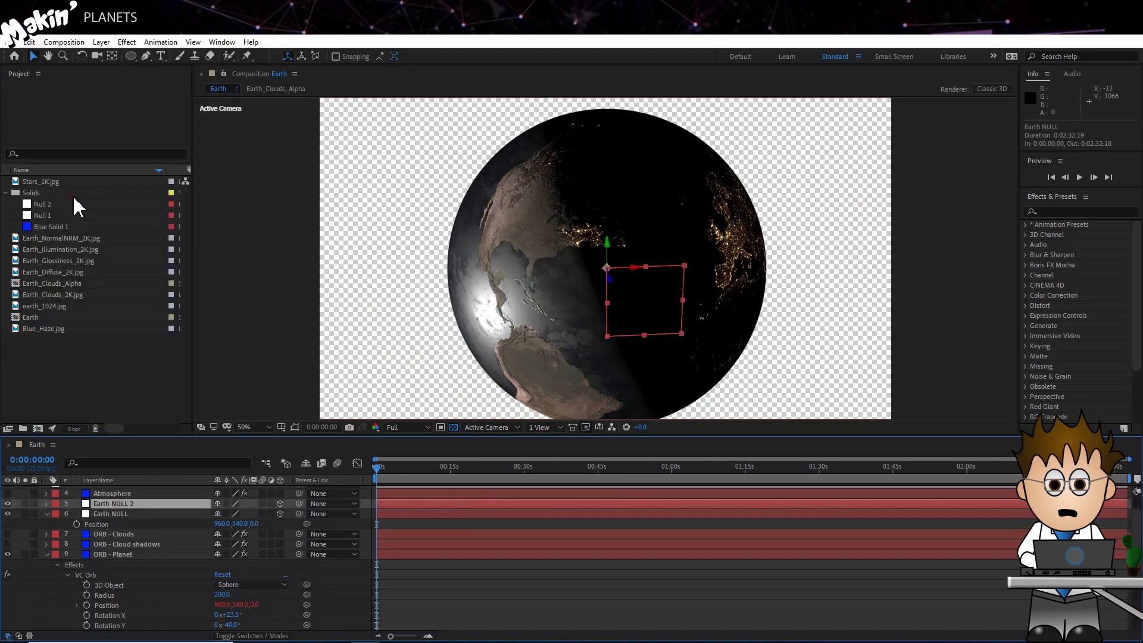
key("Return")
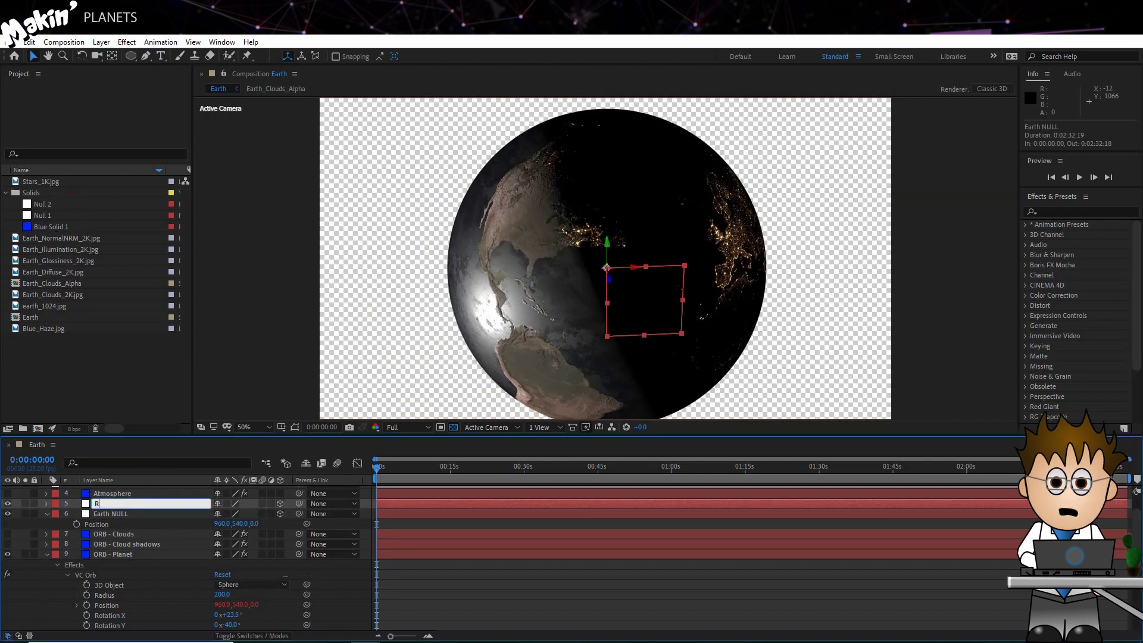
type("Rotation NULL")
key("Return")
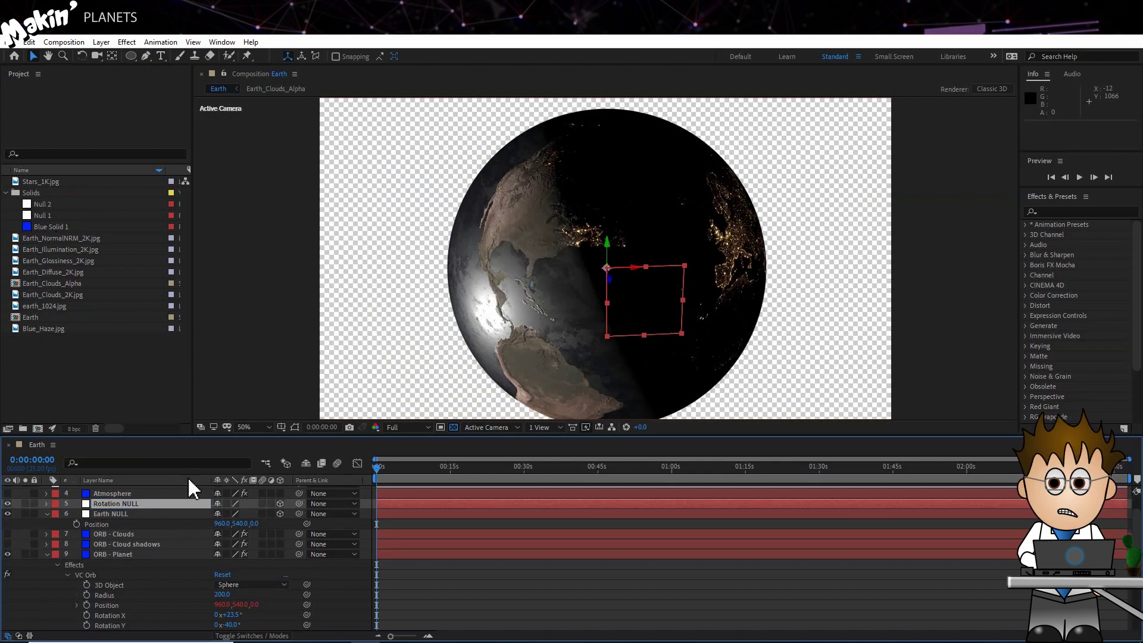
left_click(312, 505)
left_click(382, 393)
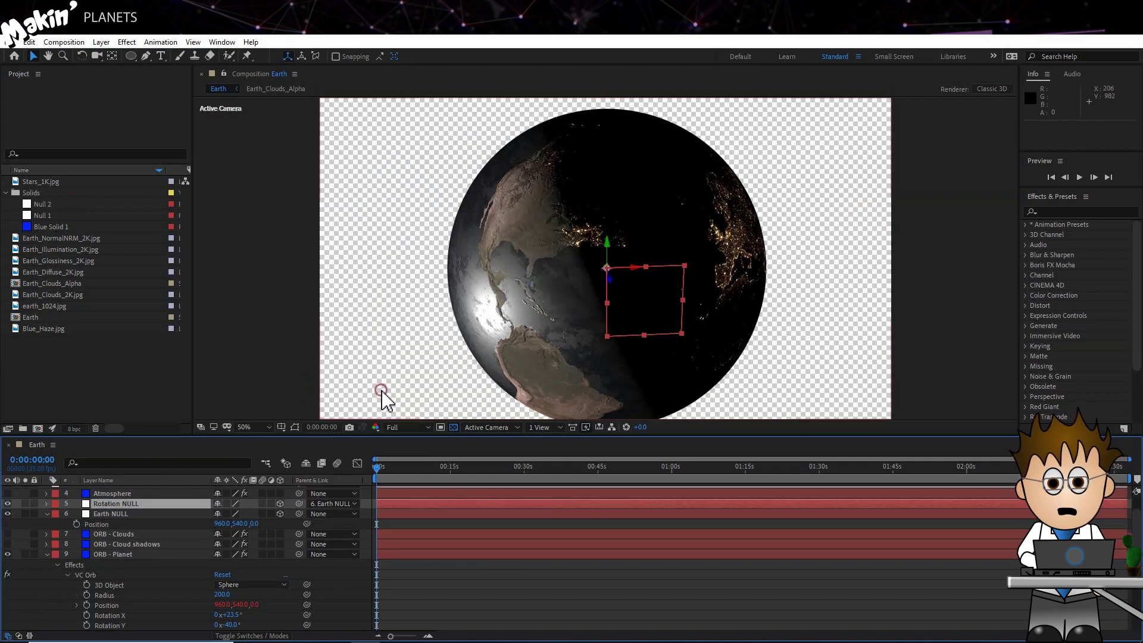
- Duplicate Rotation NULL as Position NULL and parent it to Rotation NULL
left_click(30, 42)
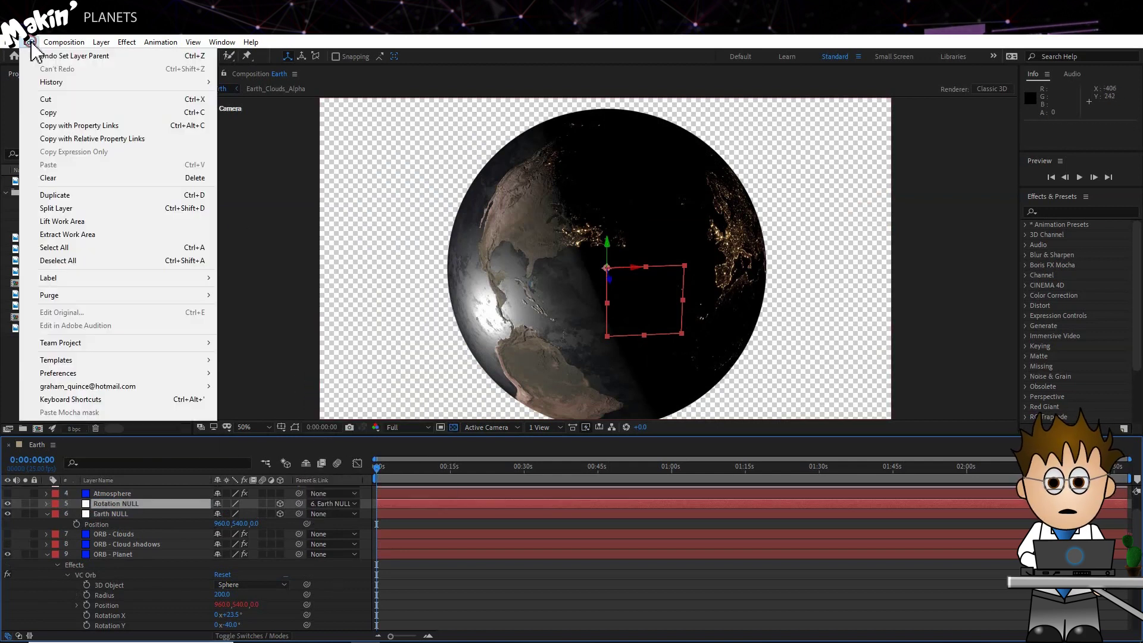
left_click(57, 195)
key("Return")
type("Poi")
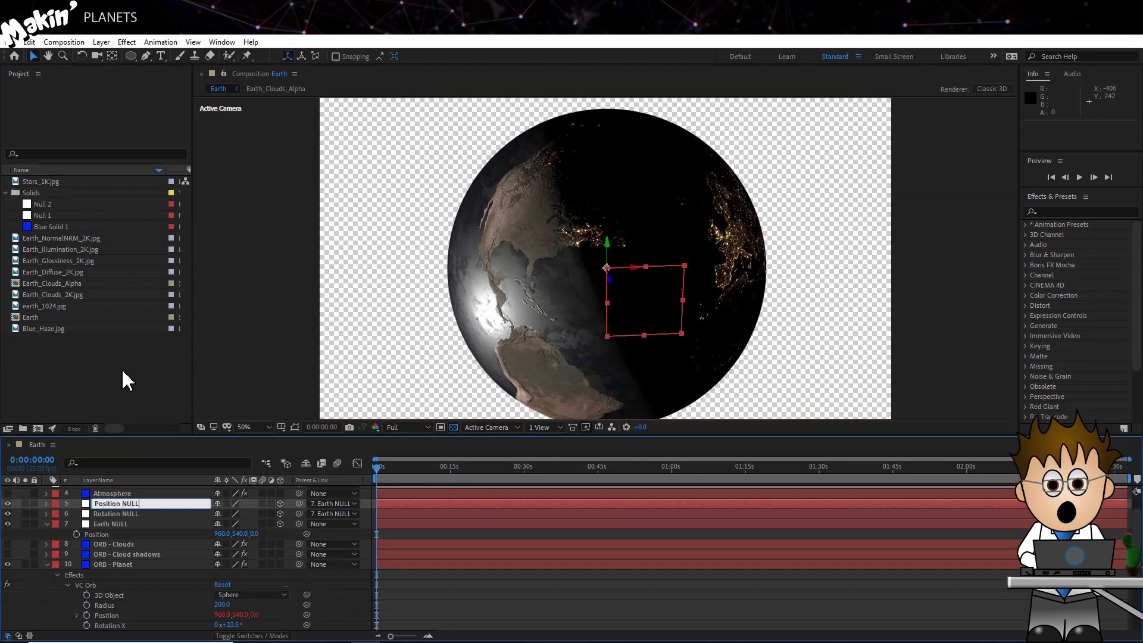
key("Return")
left_click(321, 504)
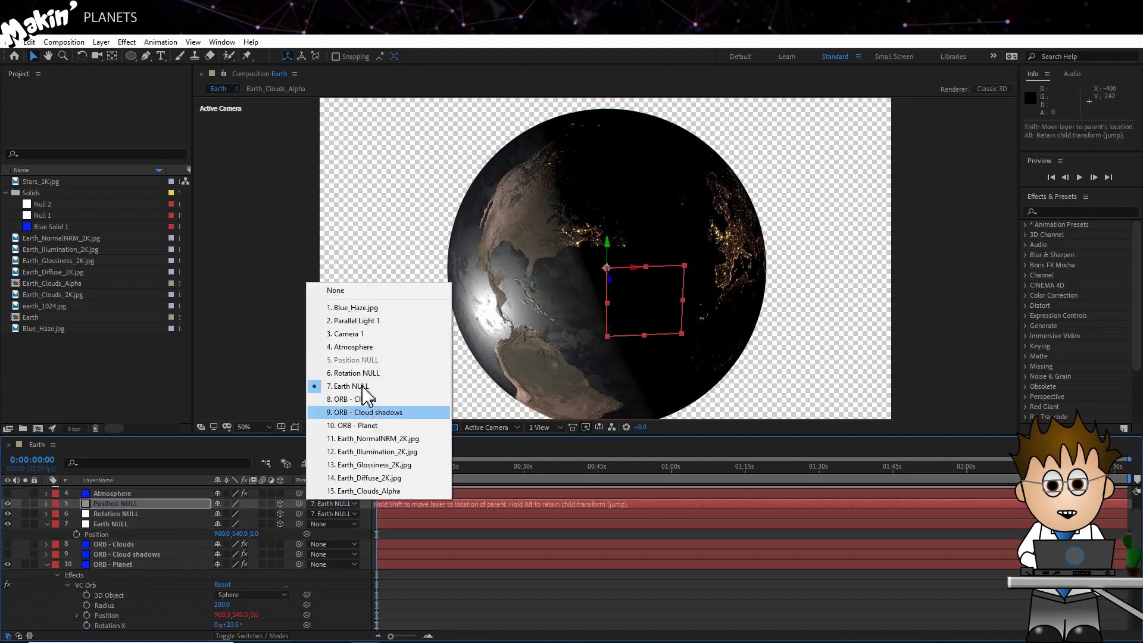
left_click(369, 373)
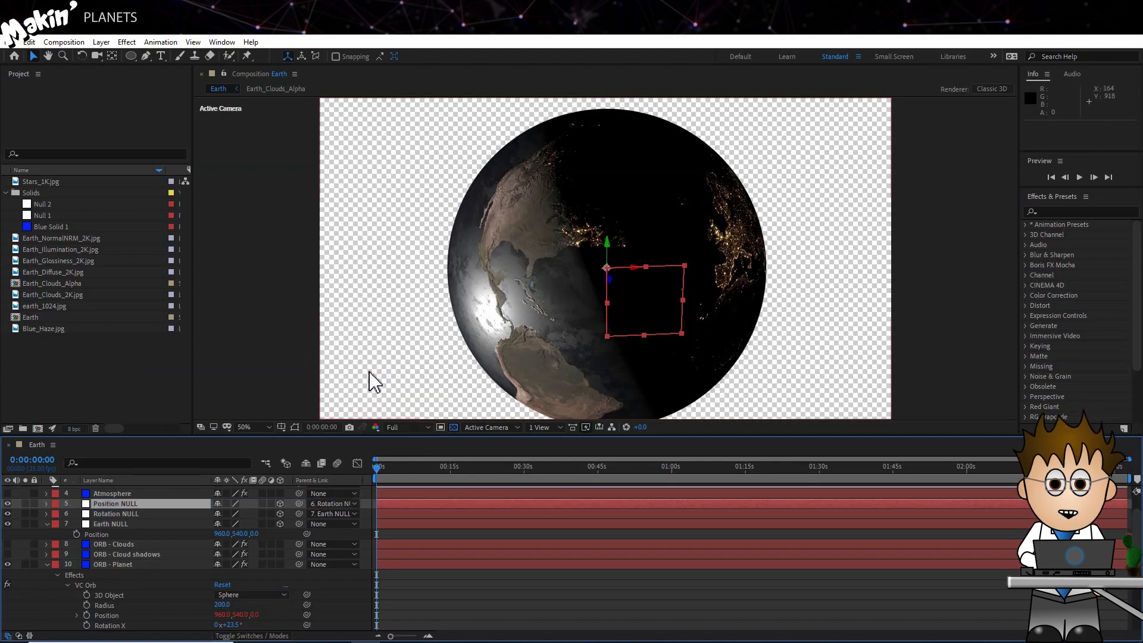
- Give Position NULL's Position the expression [0, ORB - Planet VC Orb Radius, 0]
scroll(159, 527, "up", 2)
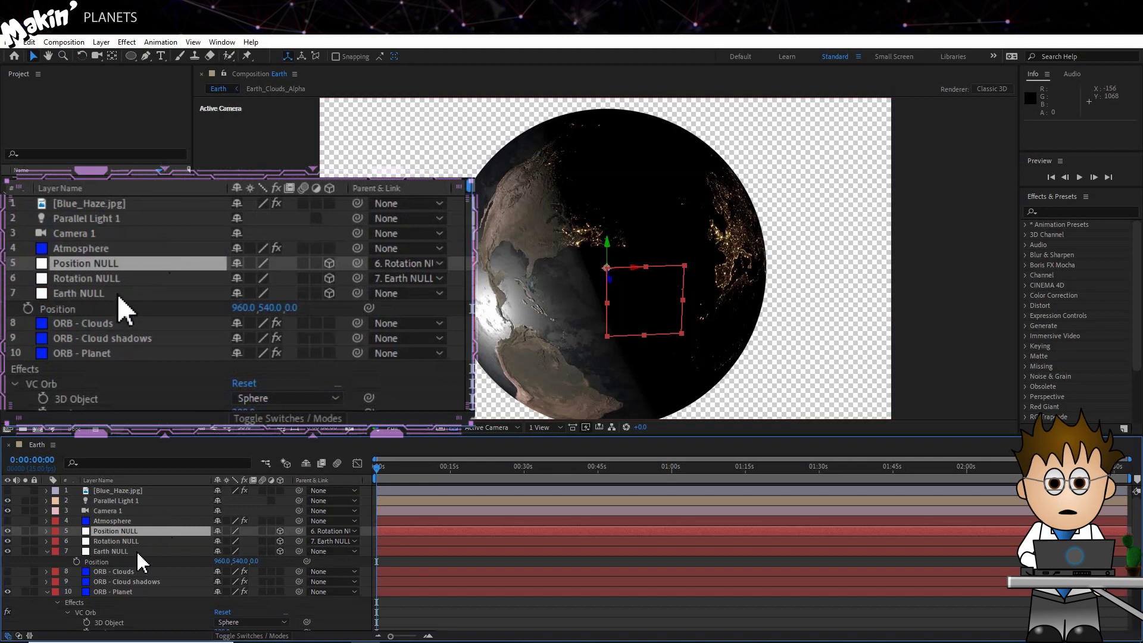
scroll(139, 562, "down", 2)
left_click(131, 531)
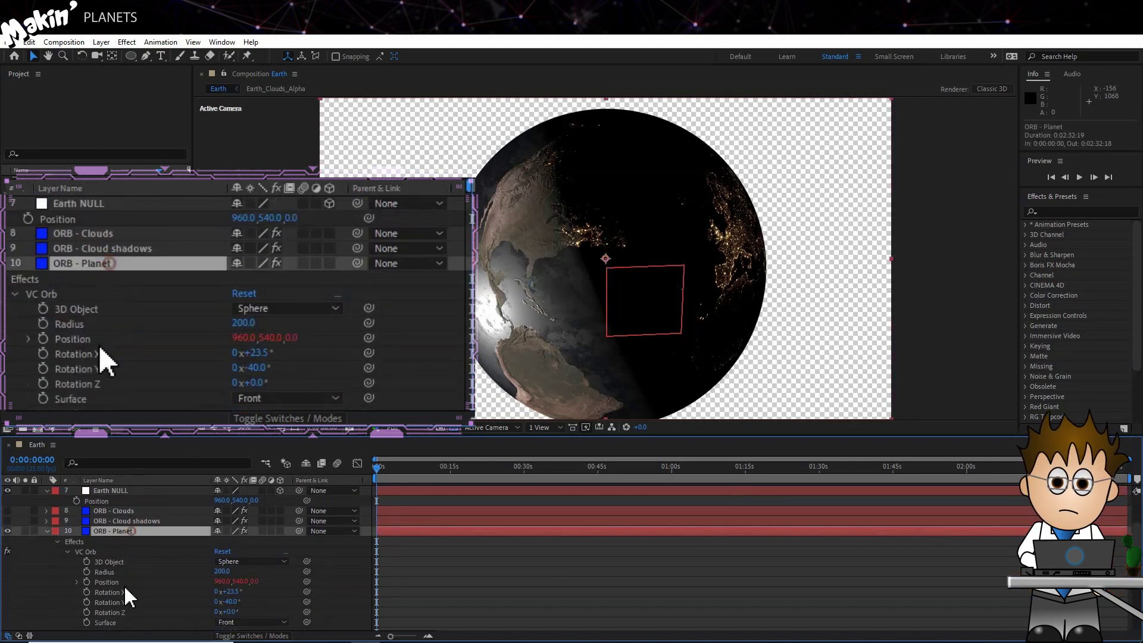
scroll(122, 561, "up", 2)
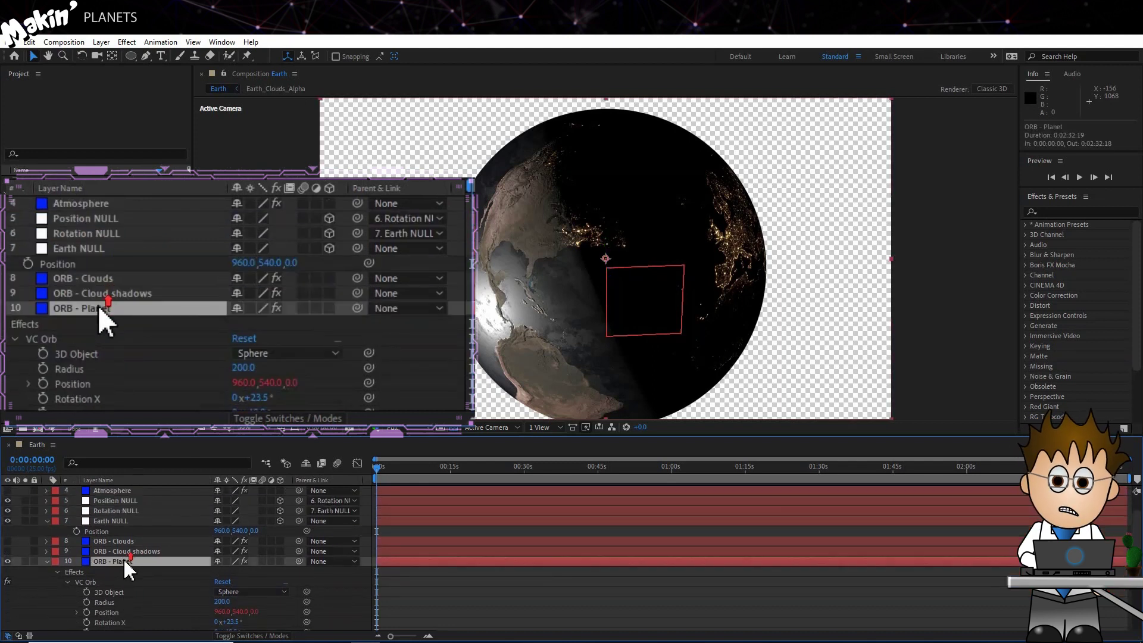
left_click(135, 502)
key("p")
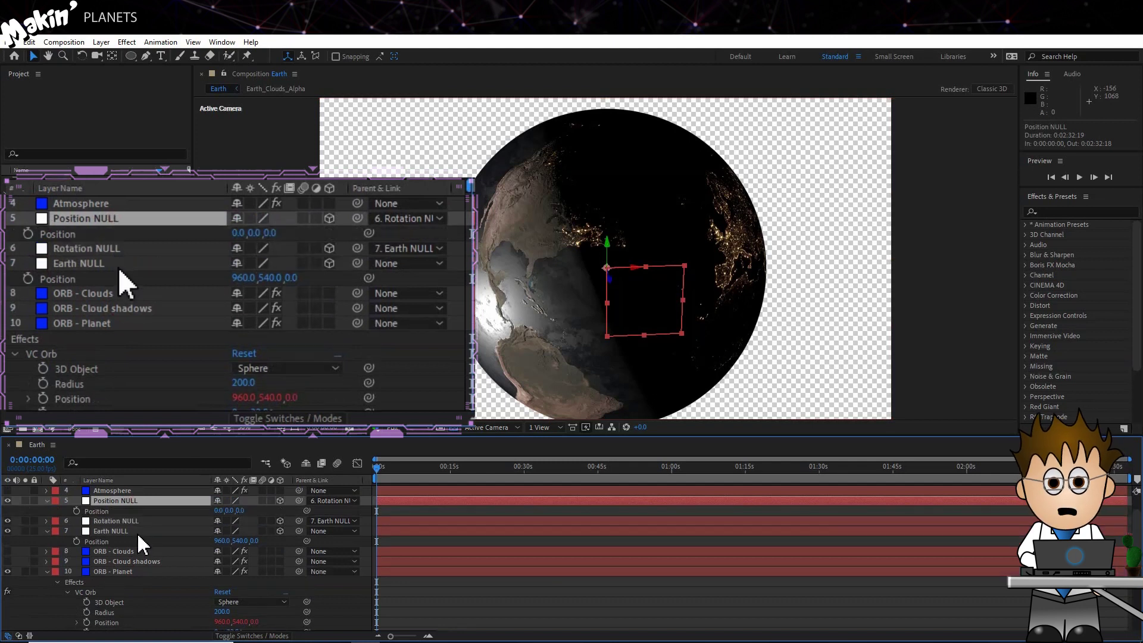
left_click(76, 510, "alt")
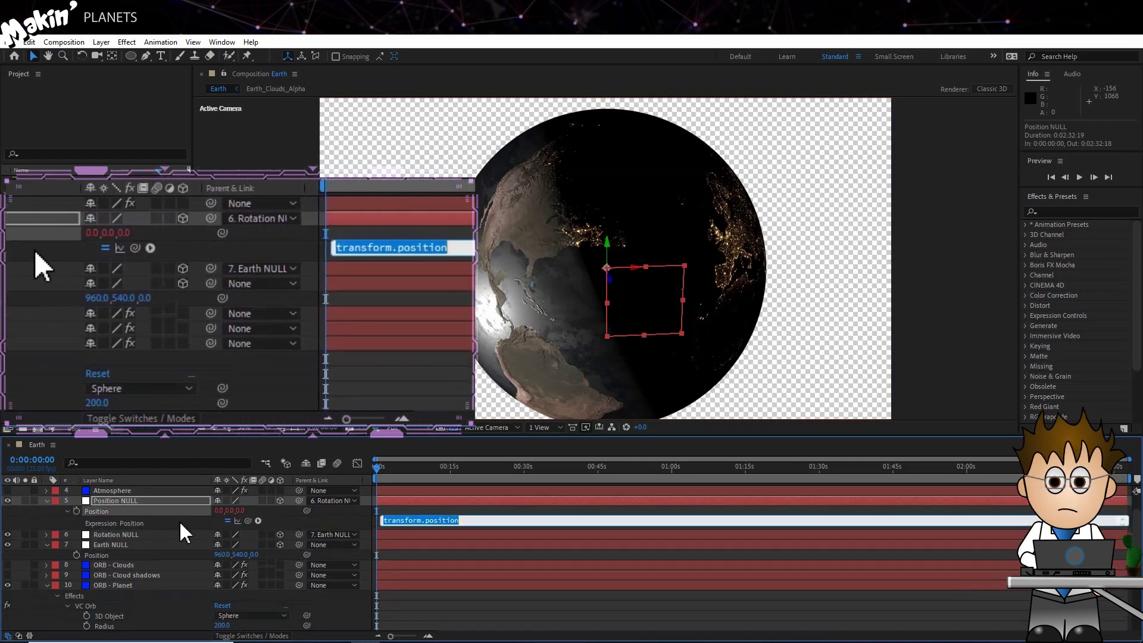
type("[0,")
left_click_drag(248, 522, 133, 604)
type(",0]")
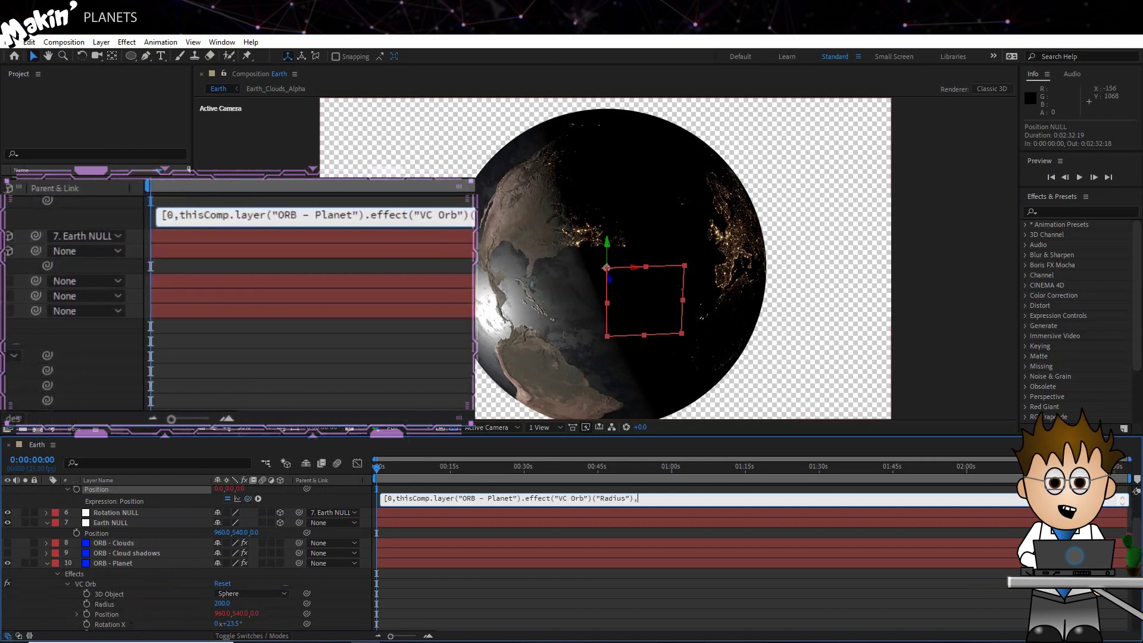
left_click(187, 508)
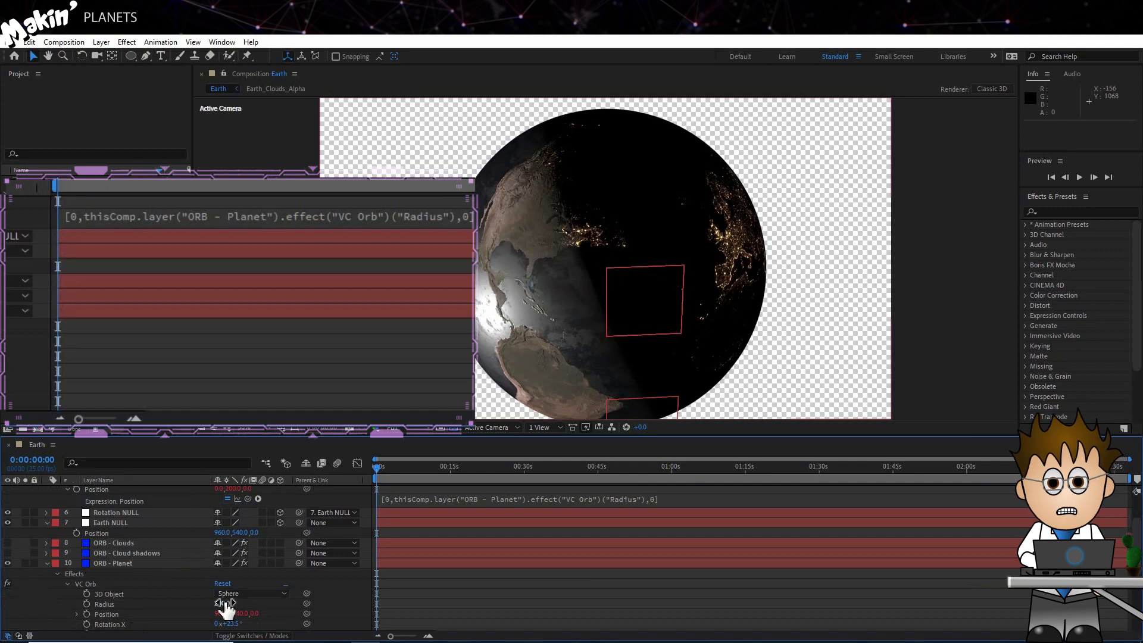
- Scrub the ORB - Planet VC Orb Radius down to 181.2
left_click_drag(225, 606, 94, 602)
left_click(202, 564)
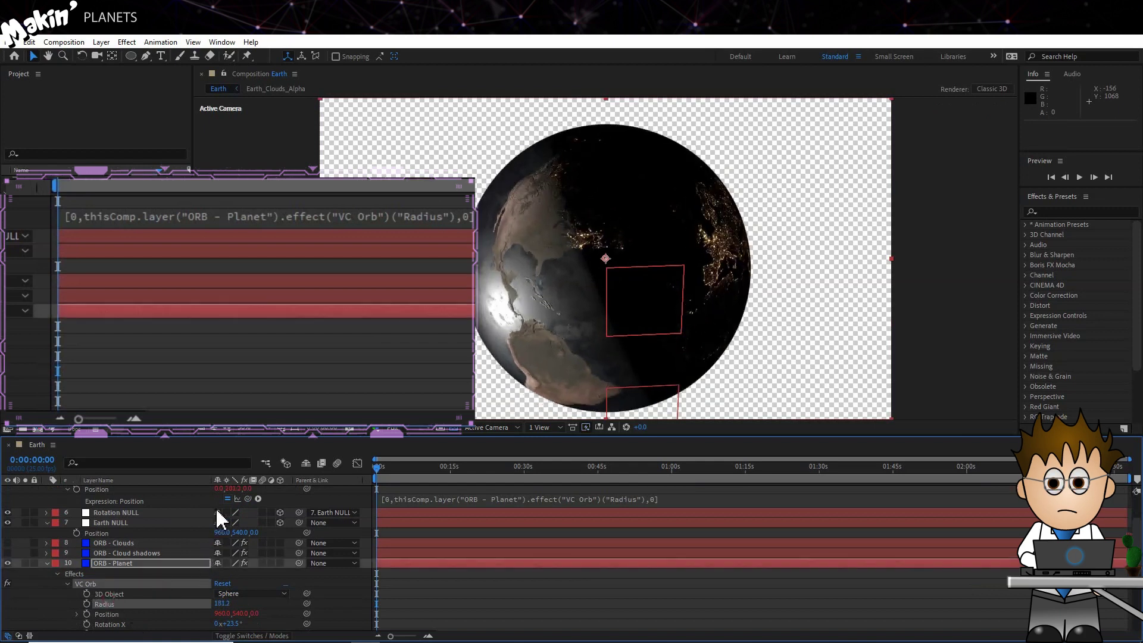
scroll(164, 533, "up", 1)
- Orbit Camera 1, then insert -1* into Position NULL's expression to move it to the north pole
left_click(150, 489)
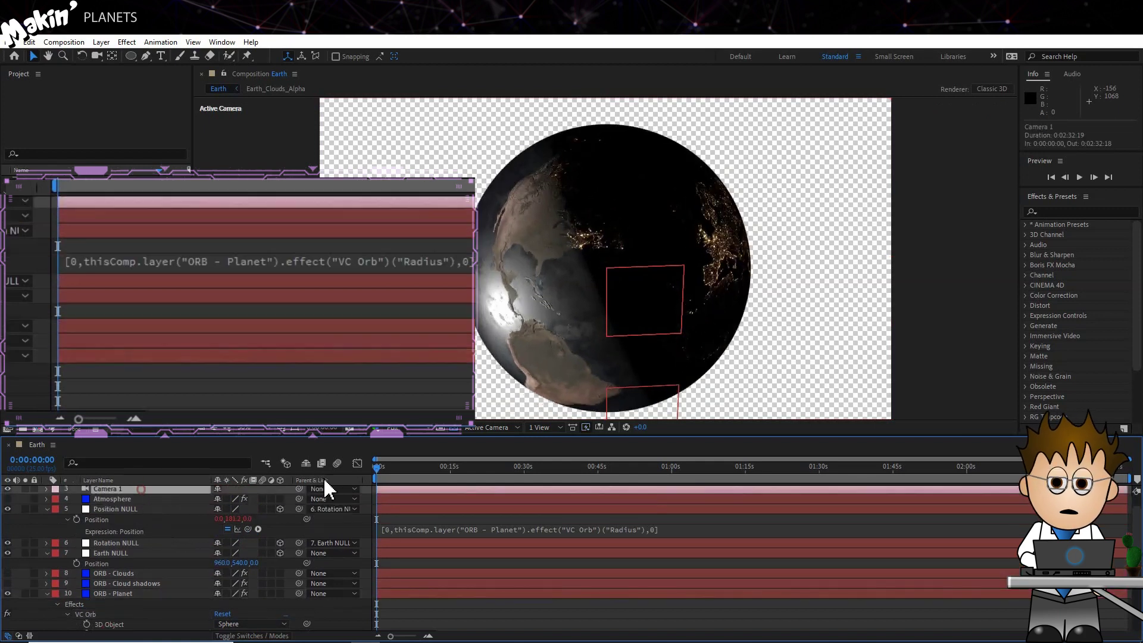
left_click(96, 56)
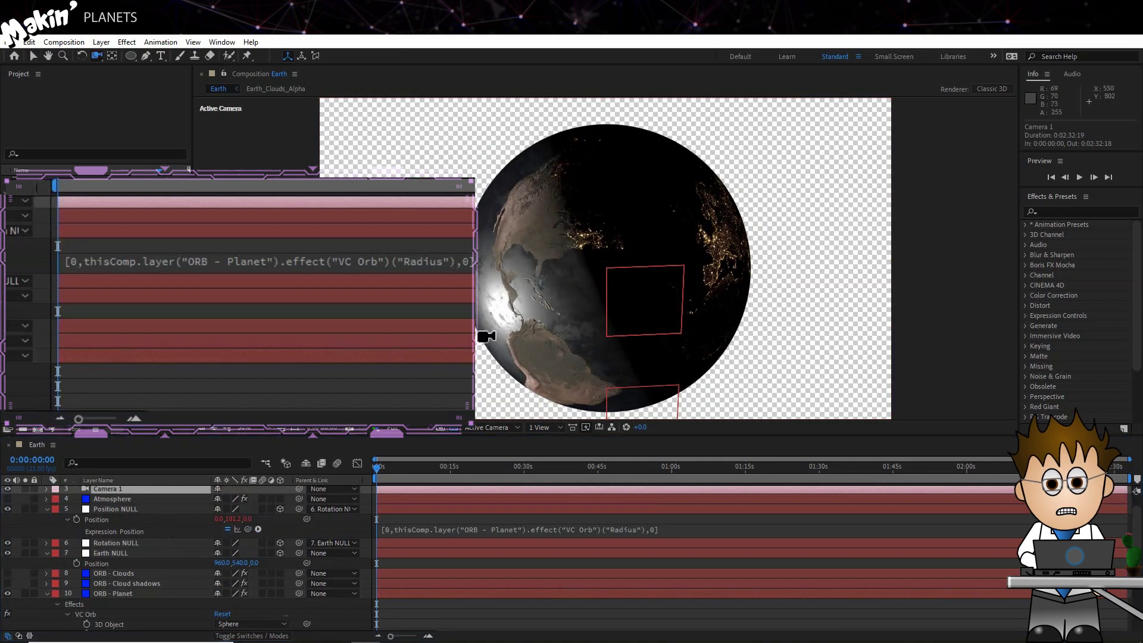
mouse_move(484, 332)
left_mouse_down()
mouse_move(566, 302)
mouse_move(571, 266)
mouse_move(553, 215)
mouse_move(508, 243)
mouse_move(508, 306)
mouse_move(518, 337)
mouse_move(533, 334)
mouse_move(480, 336)
left_mouse_up()
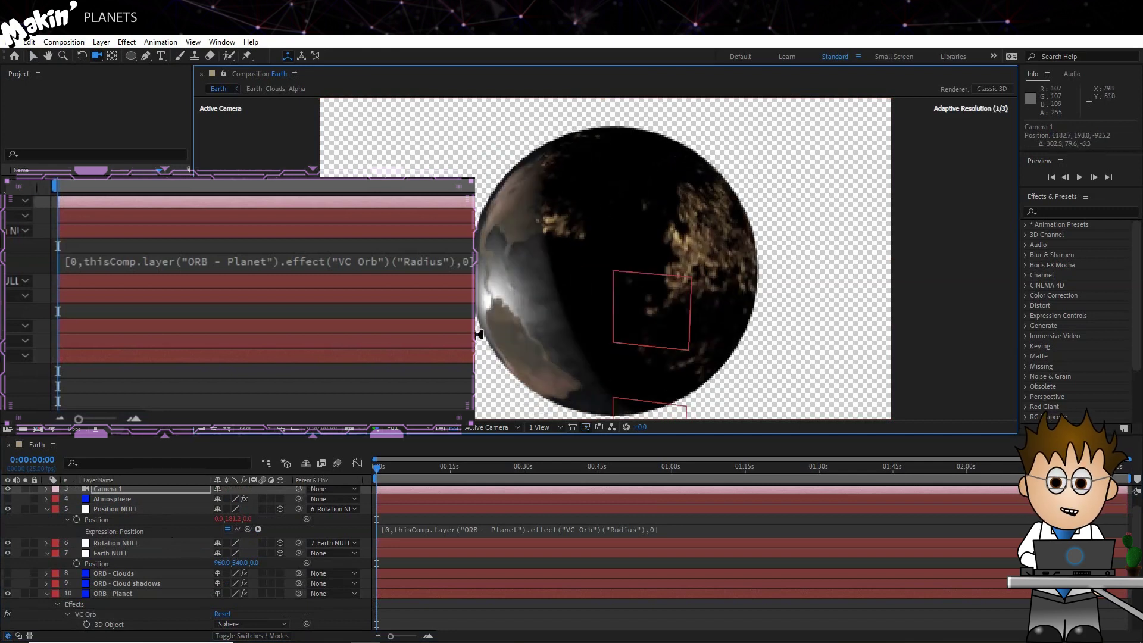
left_click(505, 529)
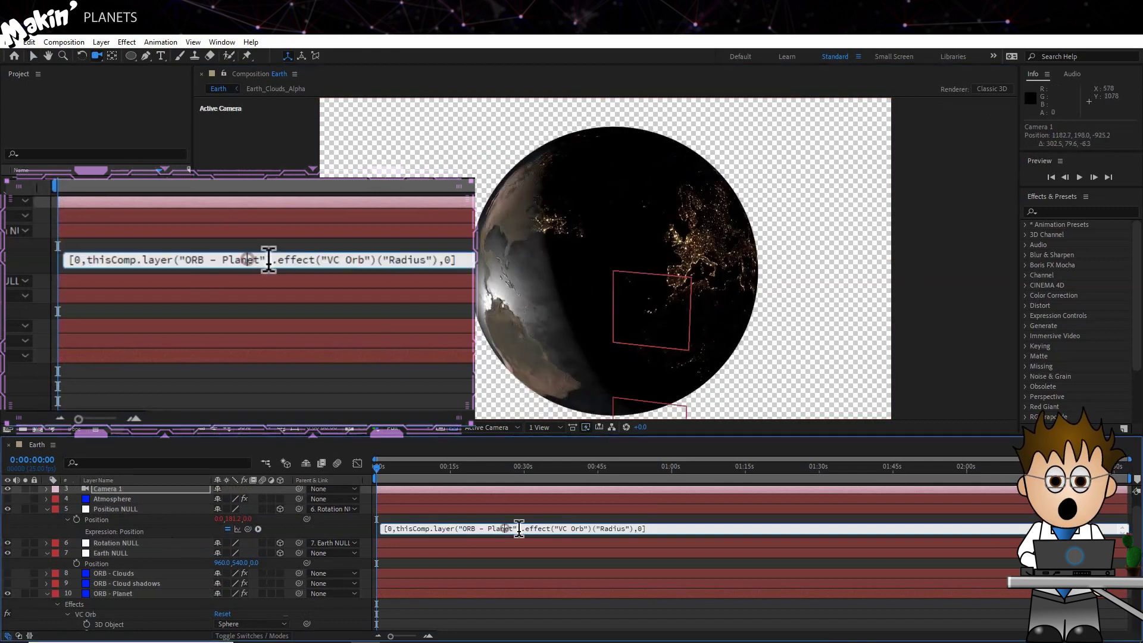
left_click(398, 528)
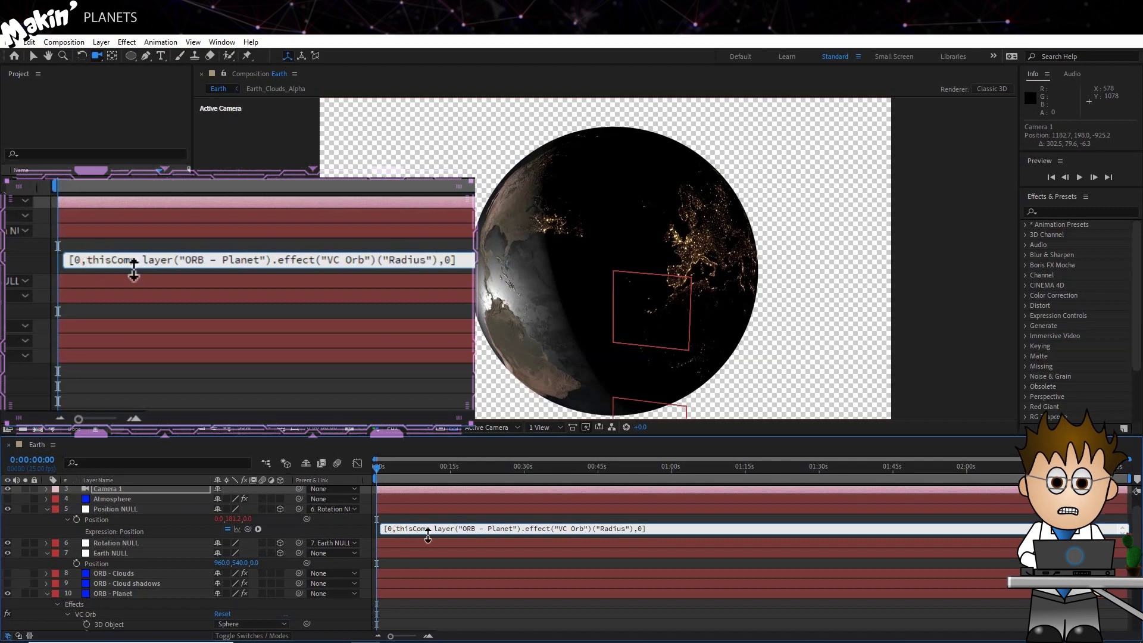
type("-1*")
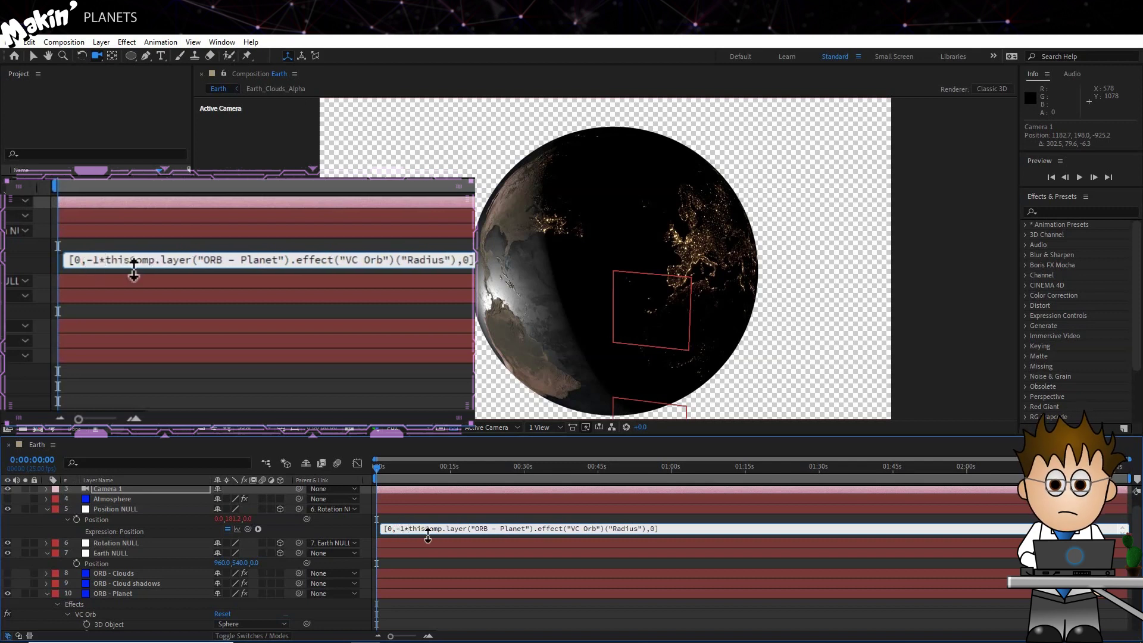
left_click(336, 533)
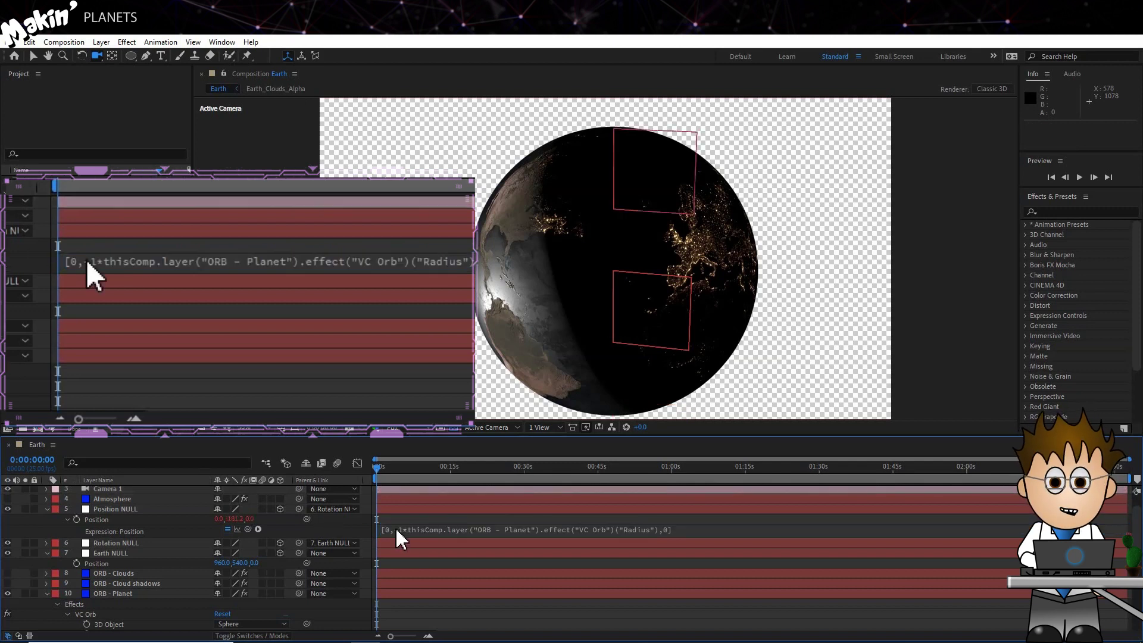
- Set the VC Orb Radius to 192.8 and orbit the camera around the globe
left_click(173, 510)
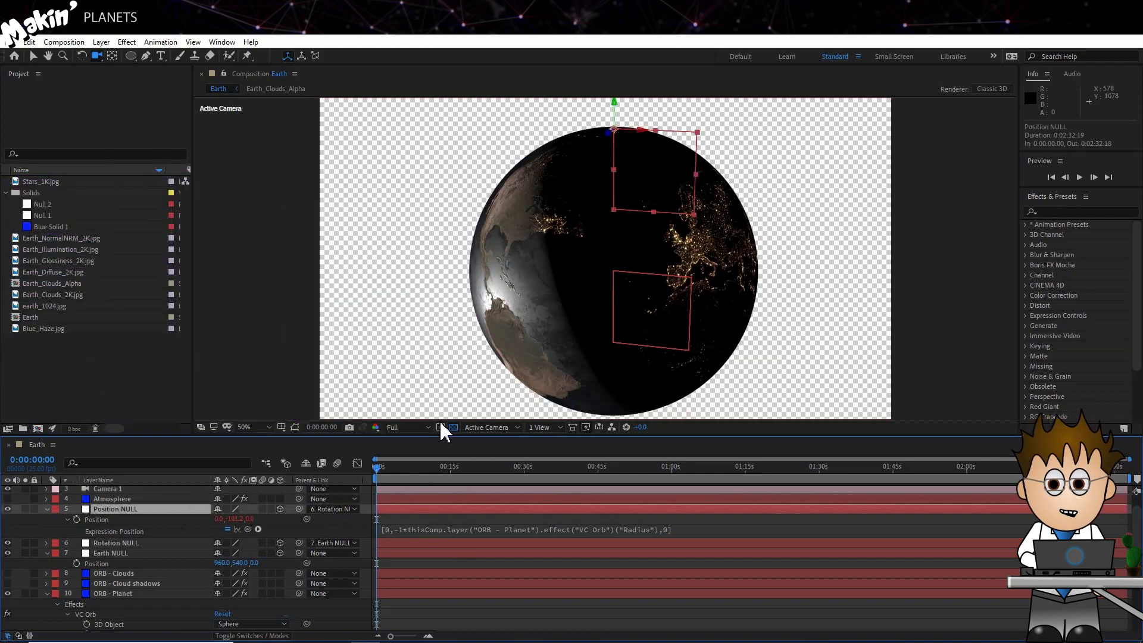
scroll(262, 610, "down", 3)
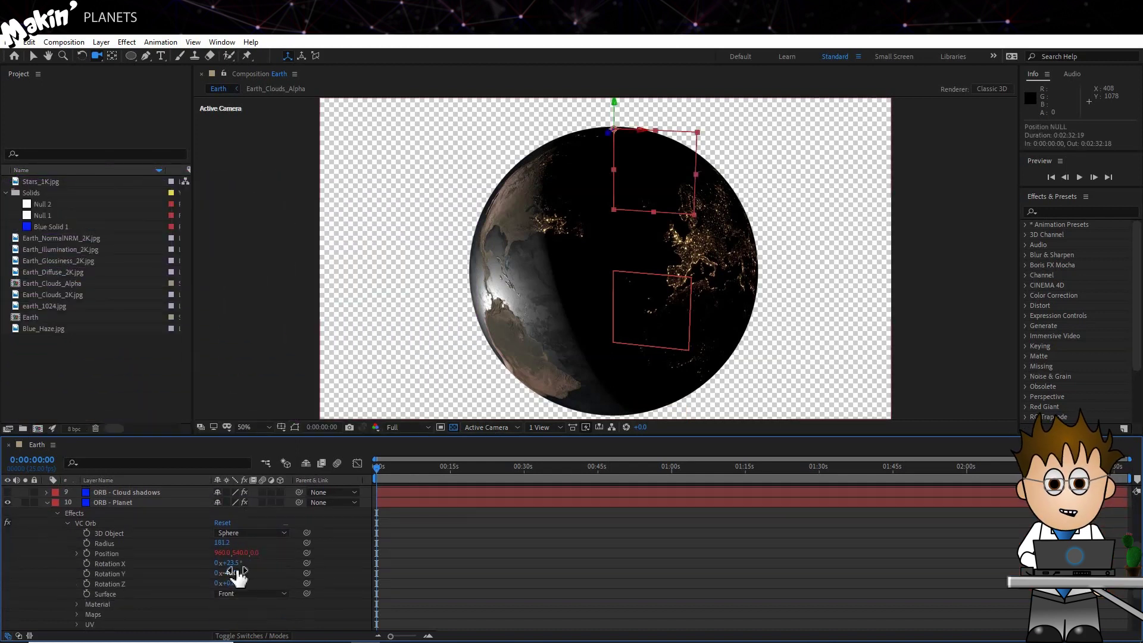
left_click_drag(220, 544, 255, 542)
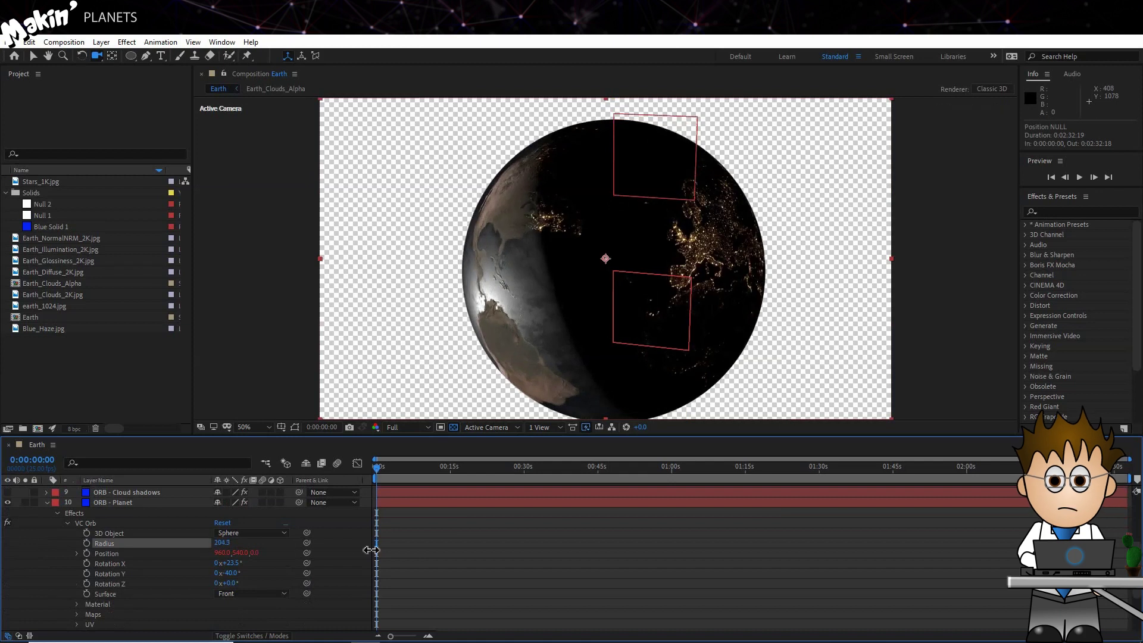
left_click_drag(370, 550, 363, 550)
left_click_drag(604, 171, 590, 222)
scroll(181, 515, "up", 3)
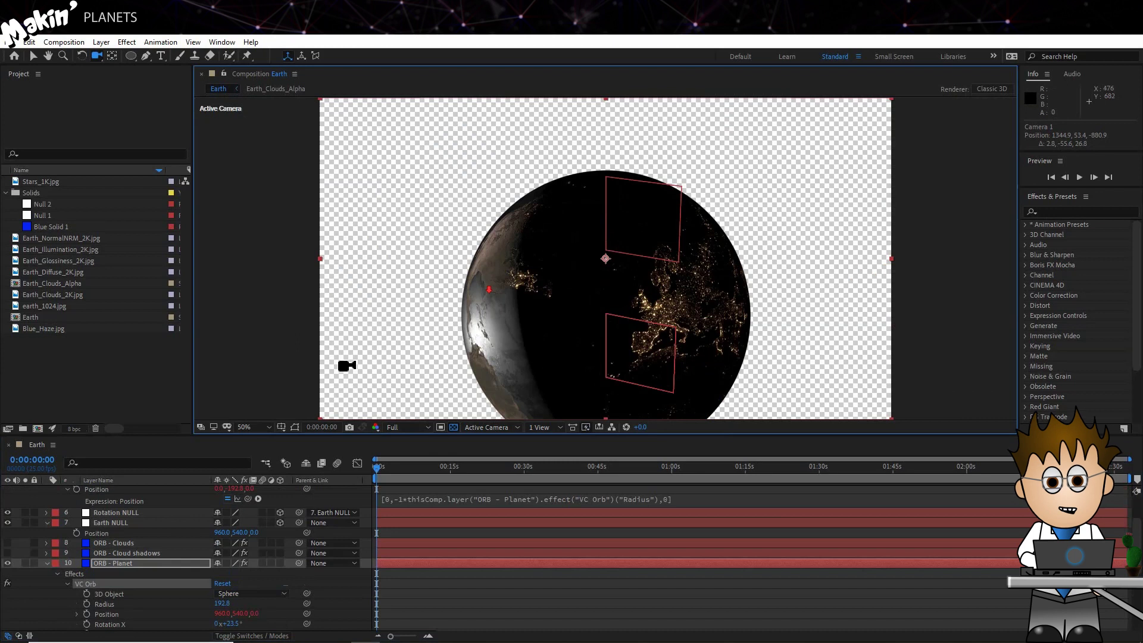
scroll(77, 573, "up", 2)
- Create a black comp-size solid, move it below Atmosphere and name it Particles
left_click(101, 43)
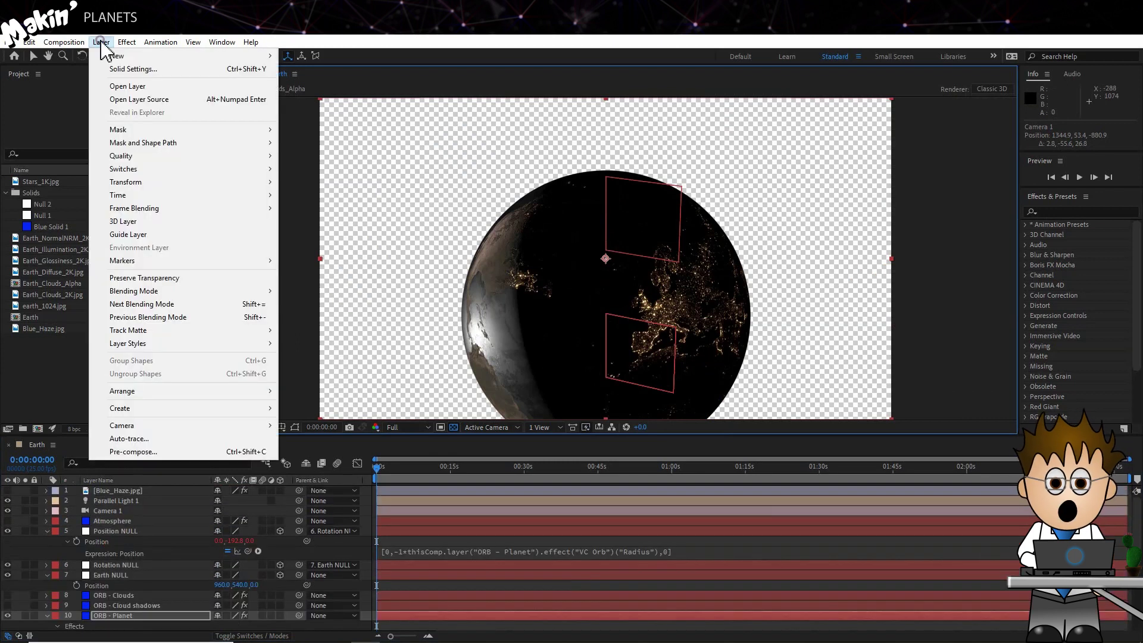
mouse_move(119, 55)
left_click(322, 72)
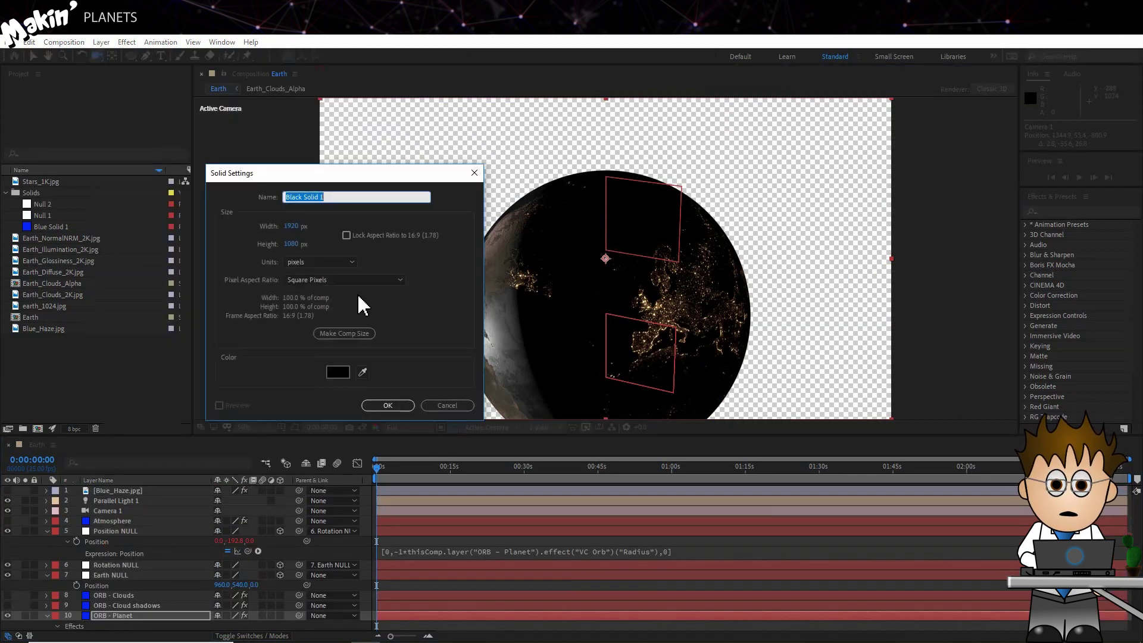
left_click(345, 334)
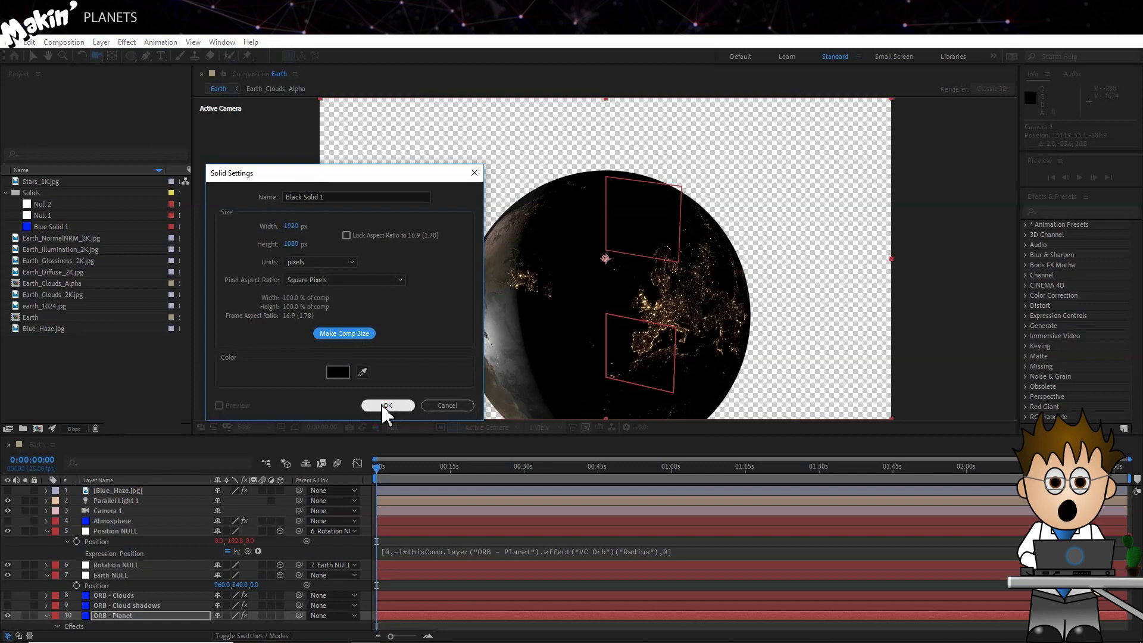
left_click(386, 405)
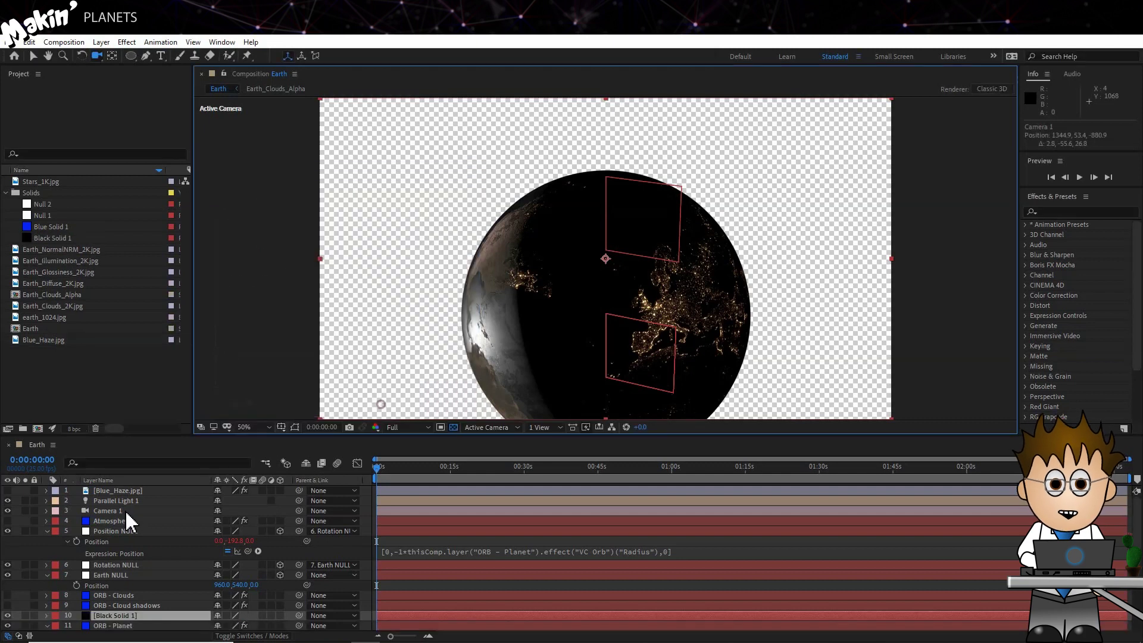
left_click_drag(119, 617, 121, 531)
key("Return")
type("Particle")
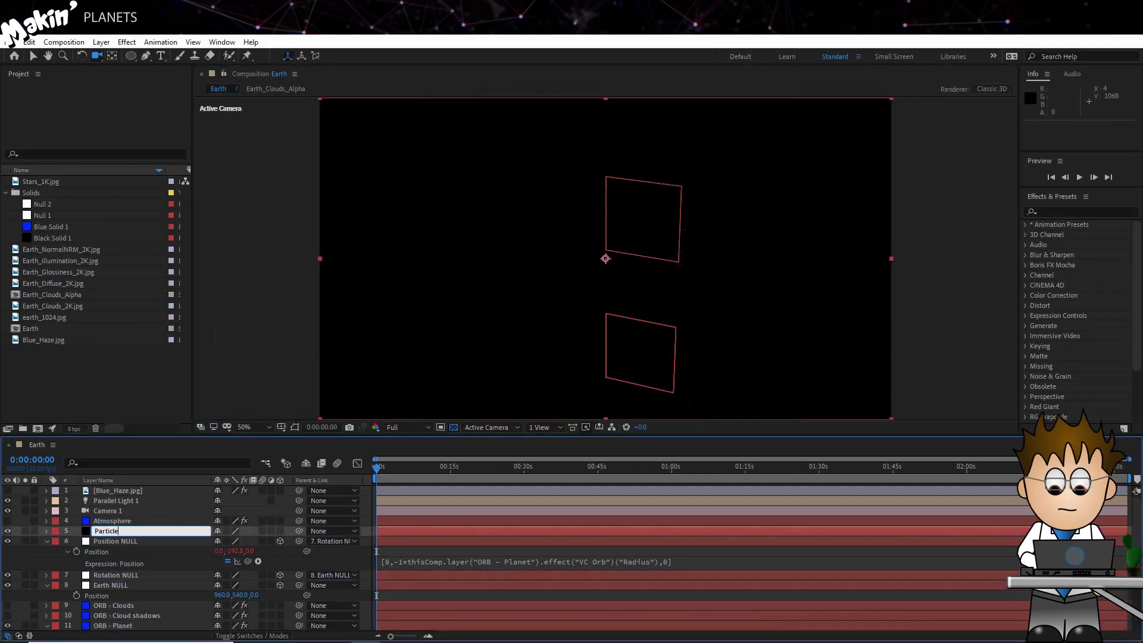
type("s")
key("Return")
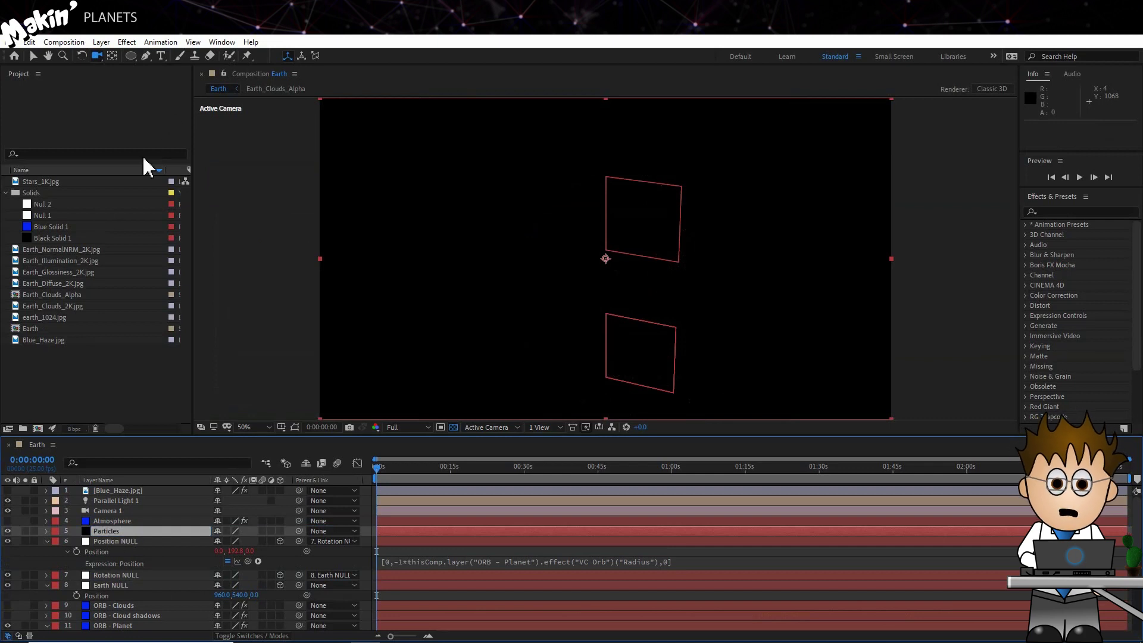
- Apply CC Particle World to Particles and turn off its Radius, Motion Path, Grid and Axis Box guides
left_click(126, 42)
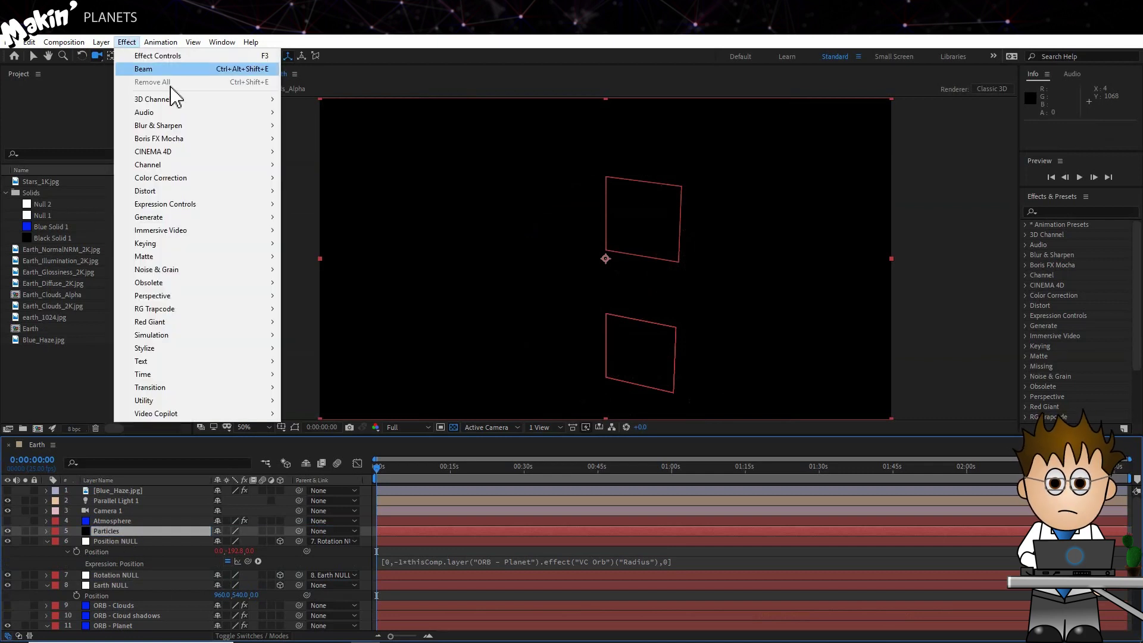
mouse_move(214, 336)
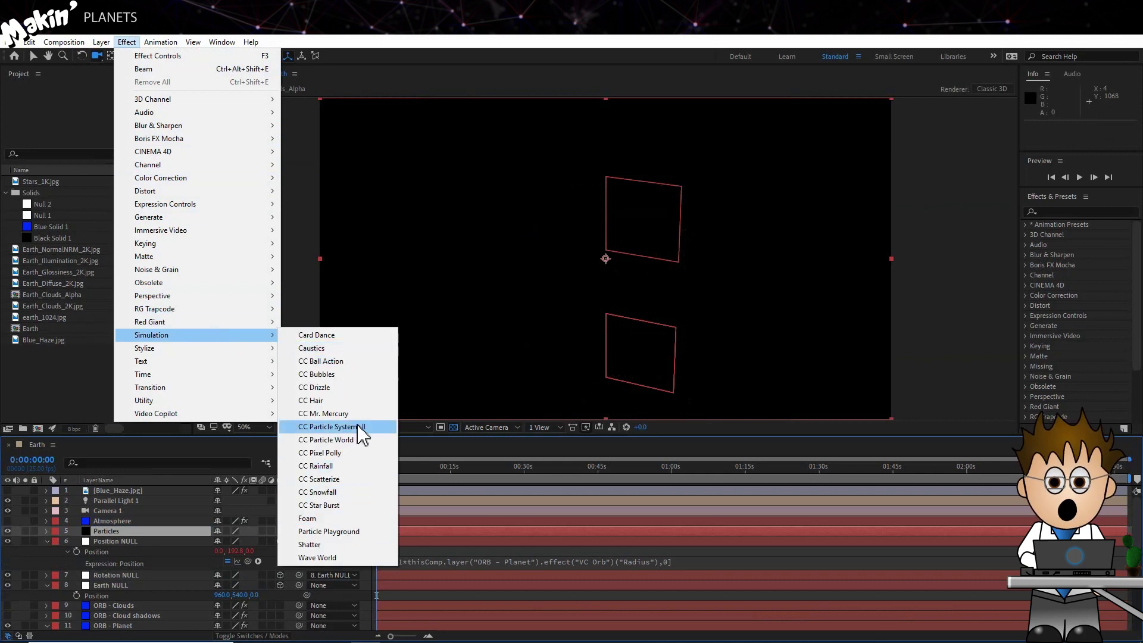
left_click(358, 440)
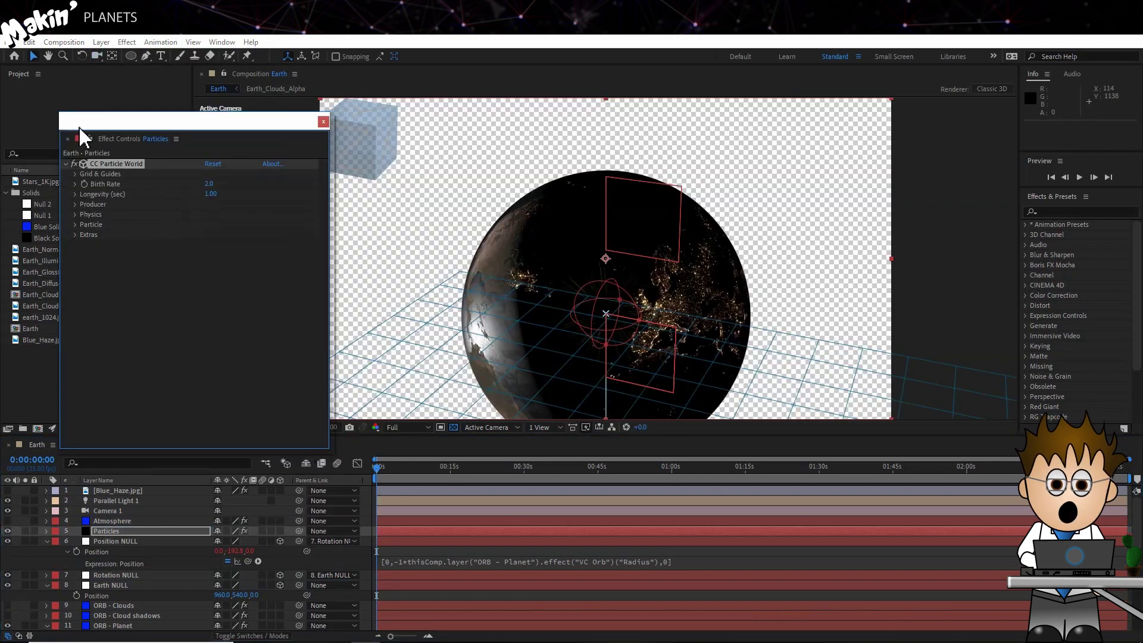
left_click(74, 174)
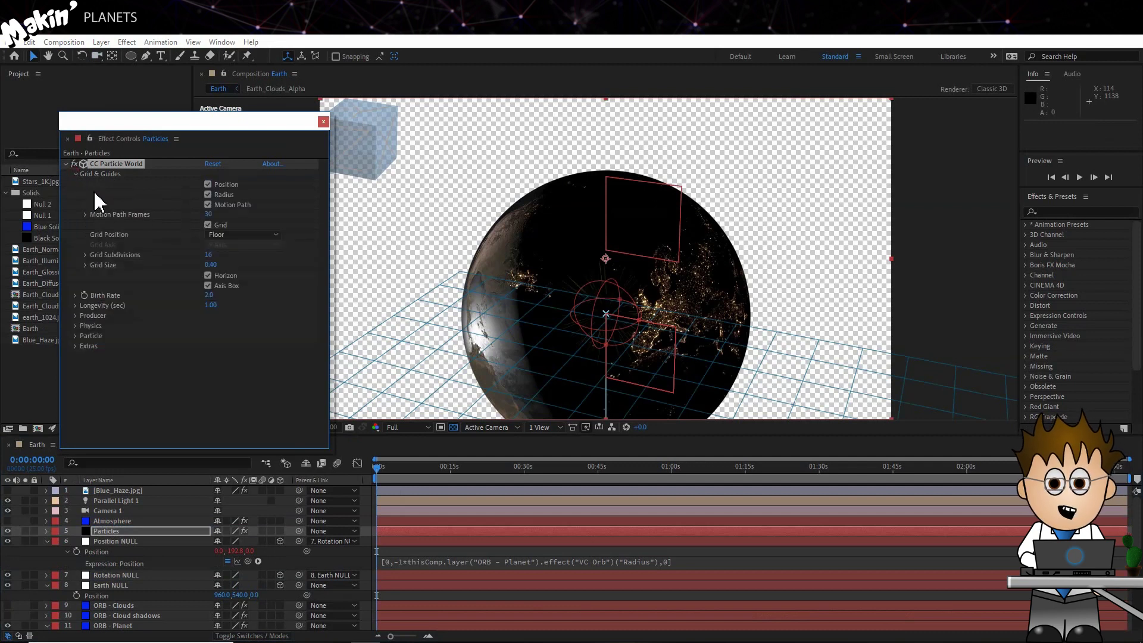
left_click(208, 194)
left_click(208, 205)
left_click(208, 225)
left_click(207, 286)
left_click(75, 174)
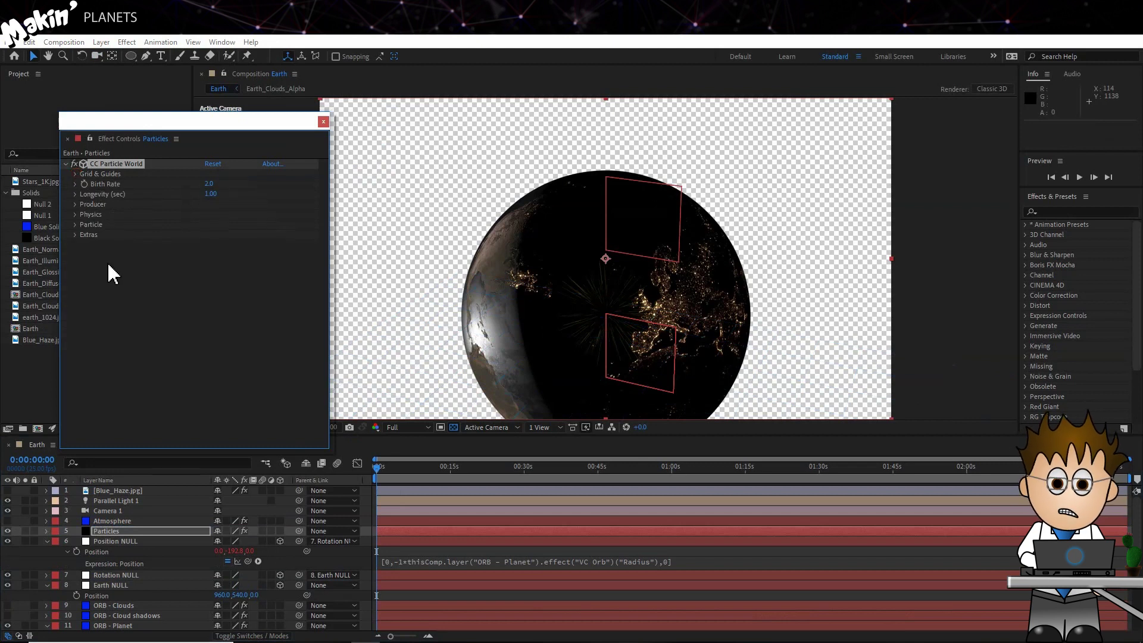
left_click(157, 575)
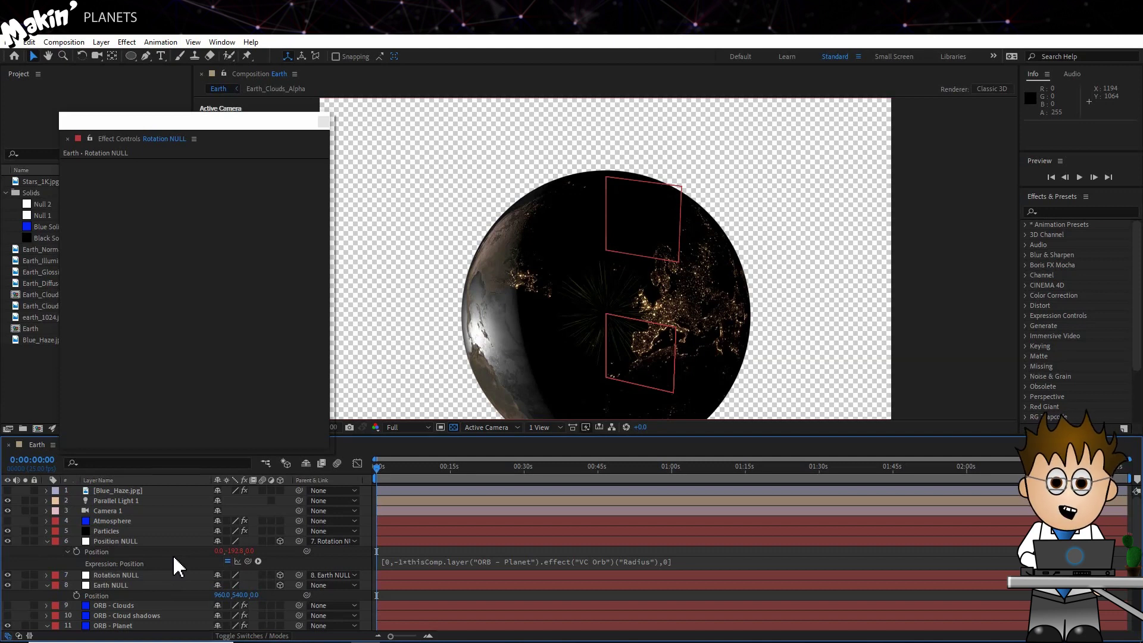
- Duplicate Rotation NULL as Particles NULL and confirm it stays parented to Earth NULL
left_click(116, 575)
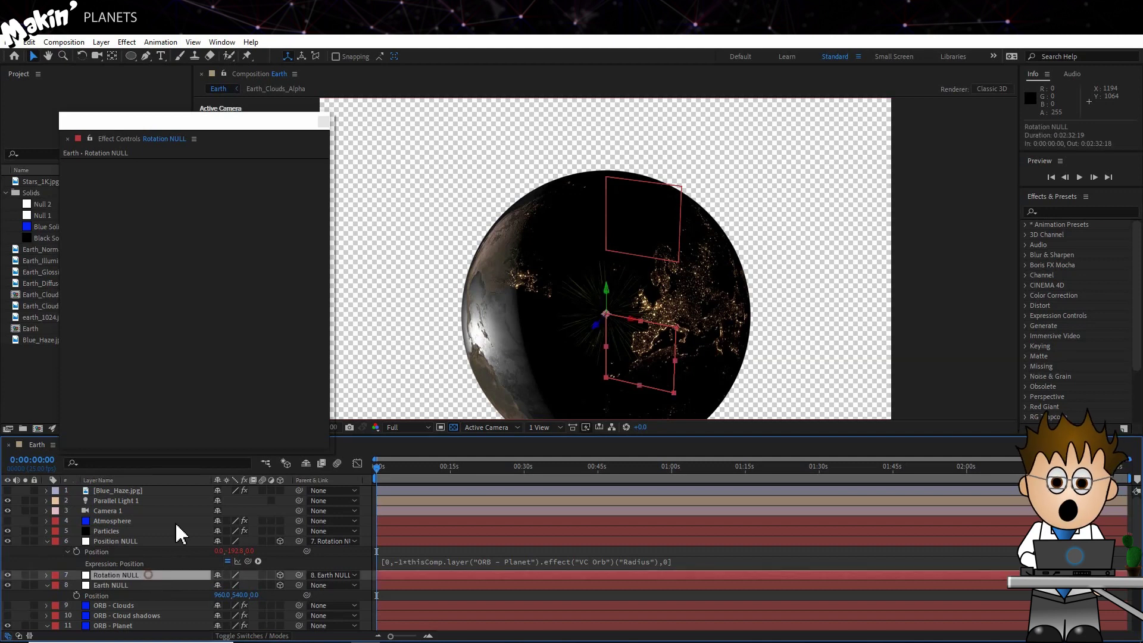
left_click(29, 41)
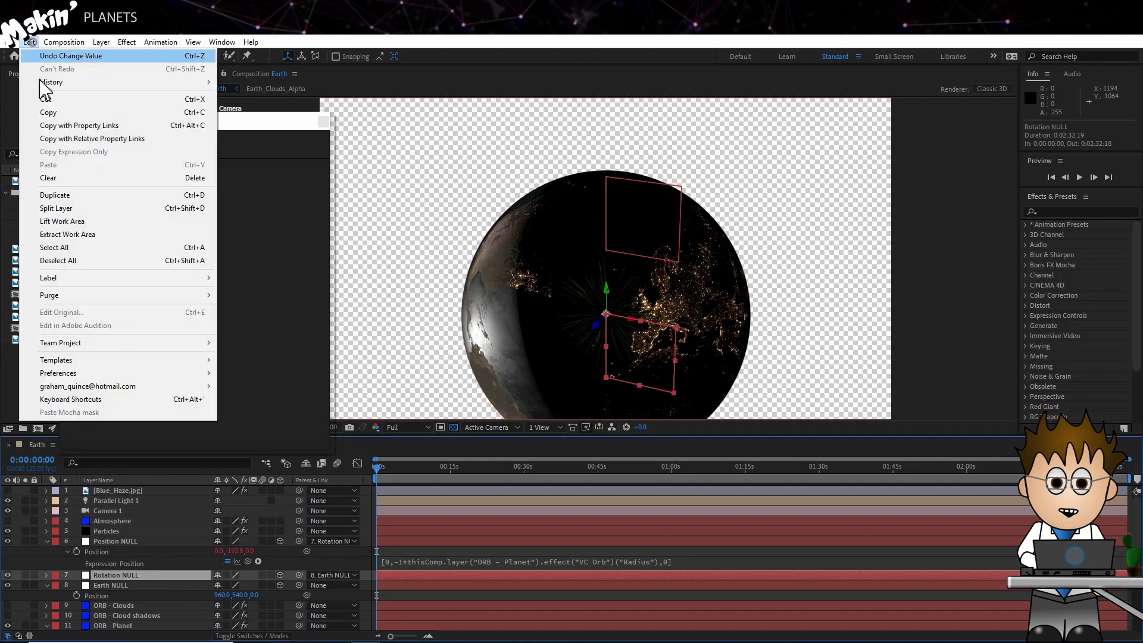
left_click(89, 195)
key("Return")
type("Particles")
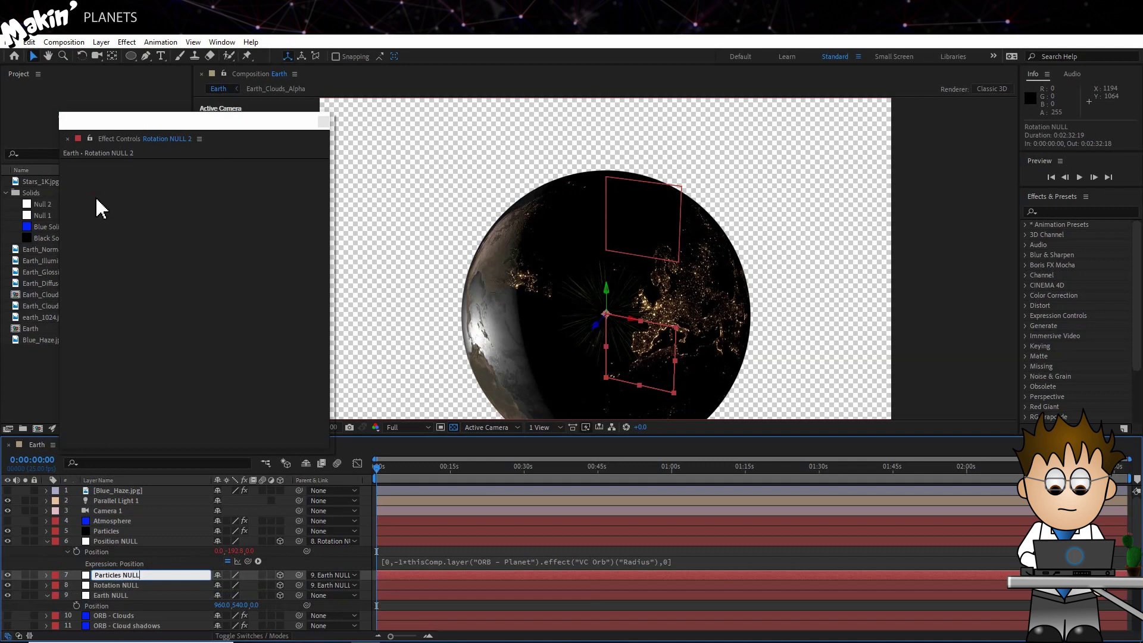
key("Return")
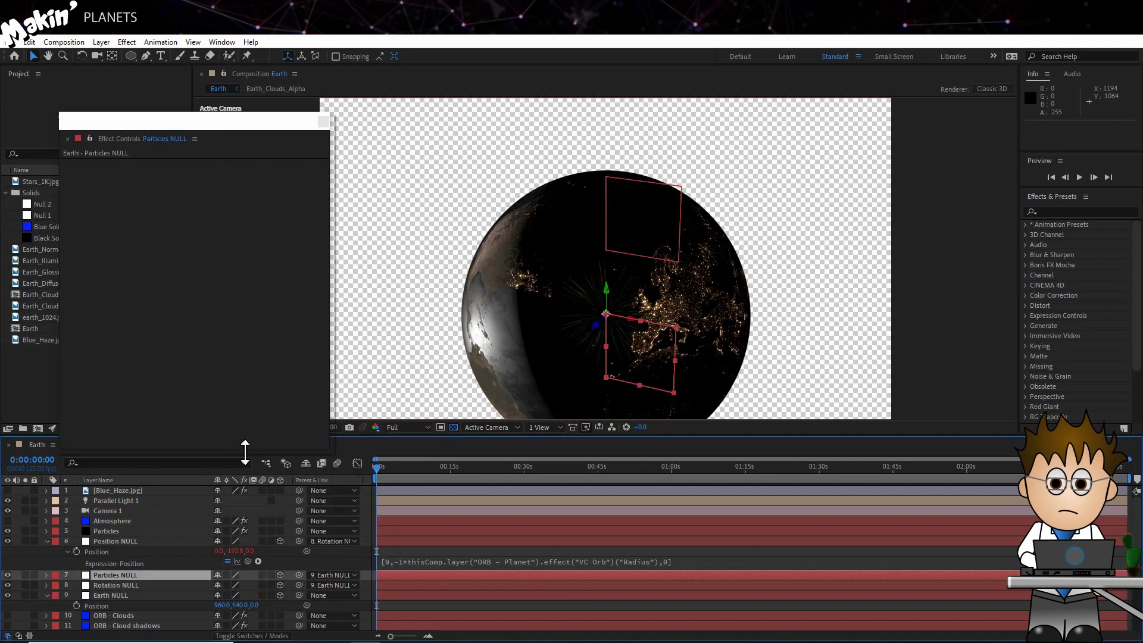
left_click(332, 575)
left_click(346, 338)
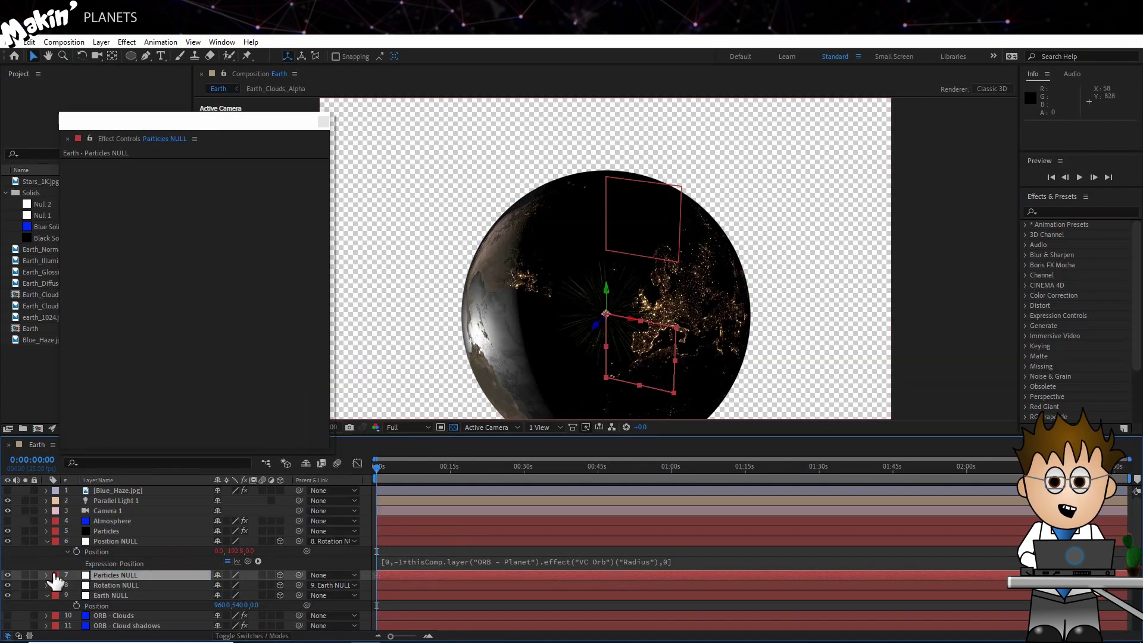
- Paste the toWorld expression from Notepad into Particles NULL's Position
key("p")
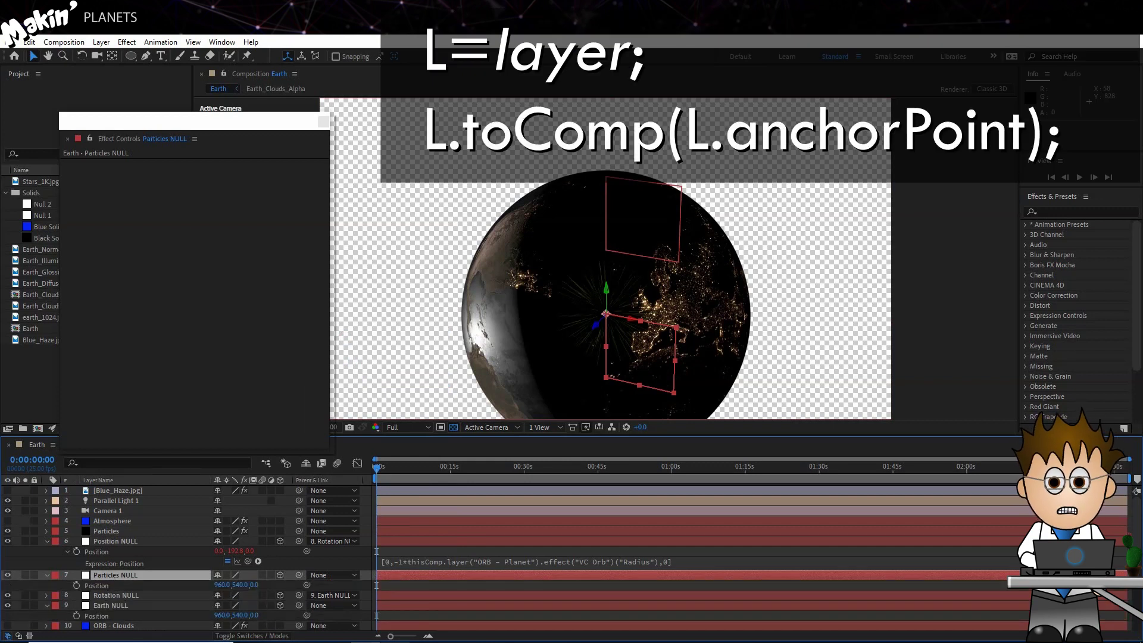
key("alt+Tab")
left_click_drag(704, 206, 583, 194)
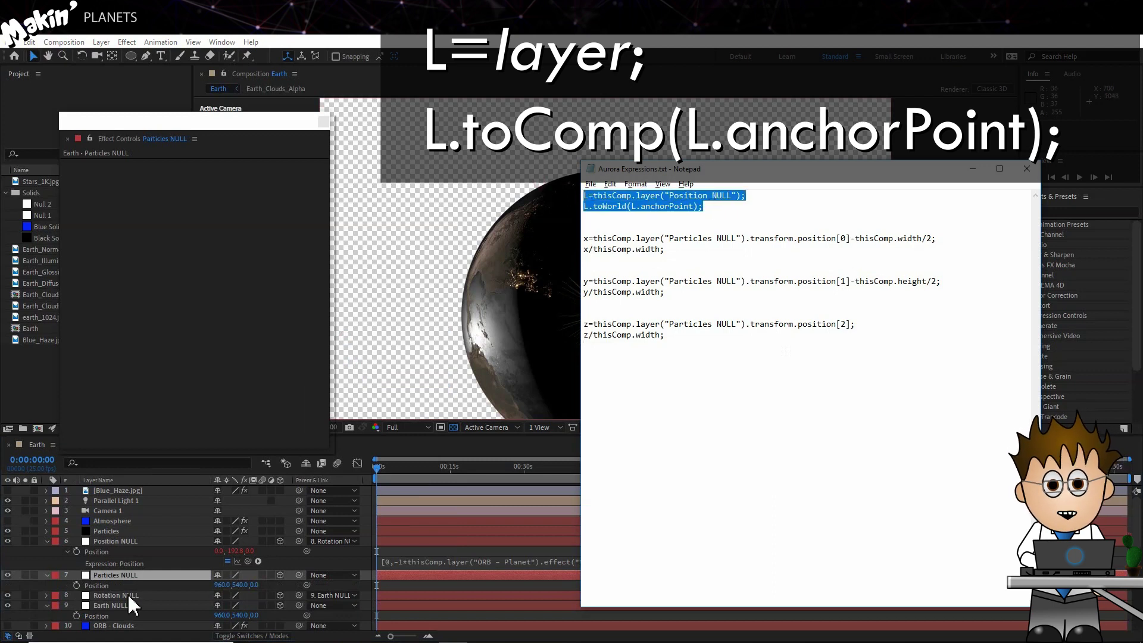
left_click(95, 589)
key("alt+shift+equal")
type("L.toWorld(L.anchorPoint);")
left_click(356, 600)
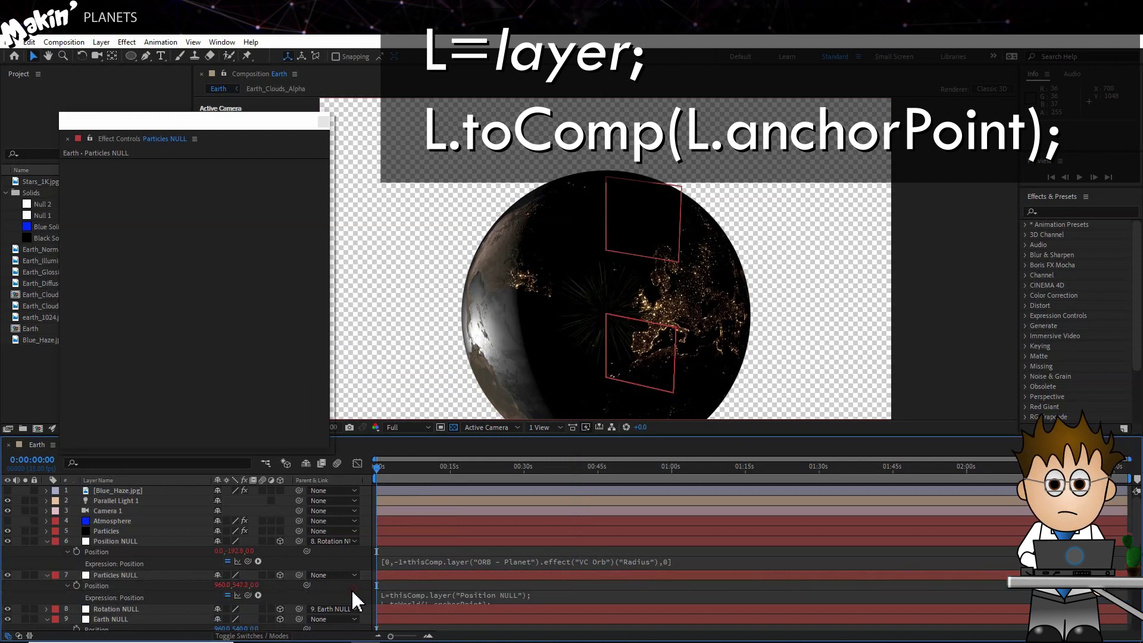
- Move Particles NULL directly above Position NULL in the layer stack
left_click(127, 574)
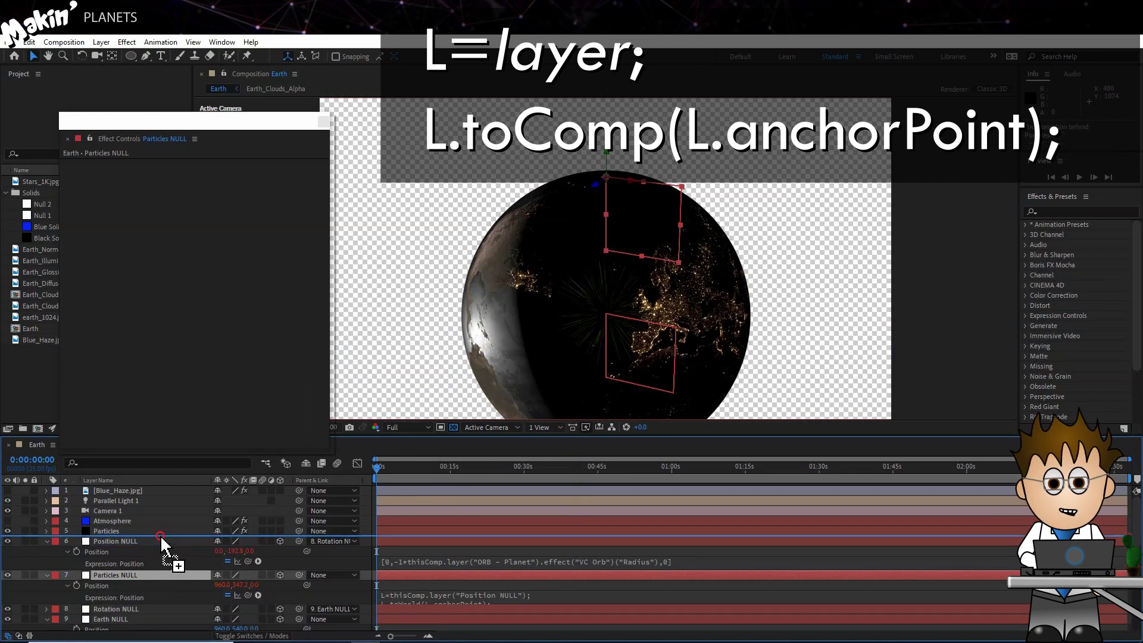
left_click_drag(238, 576, 160, 537)
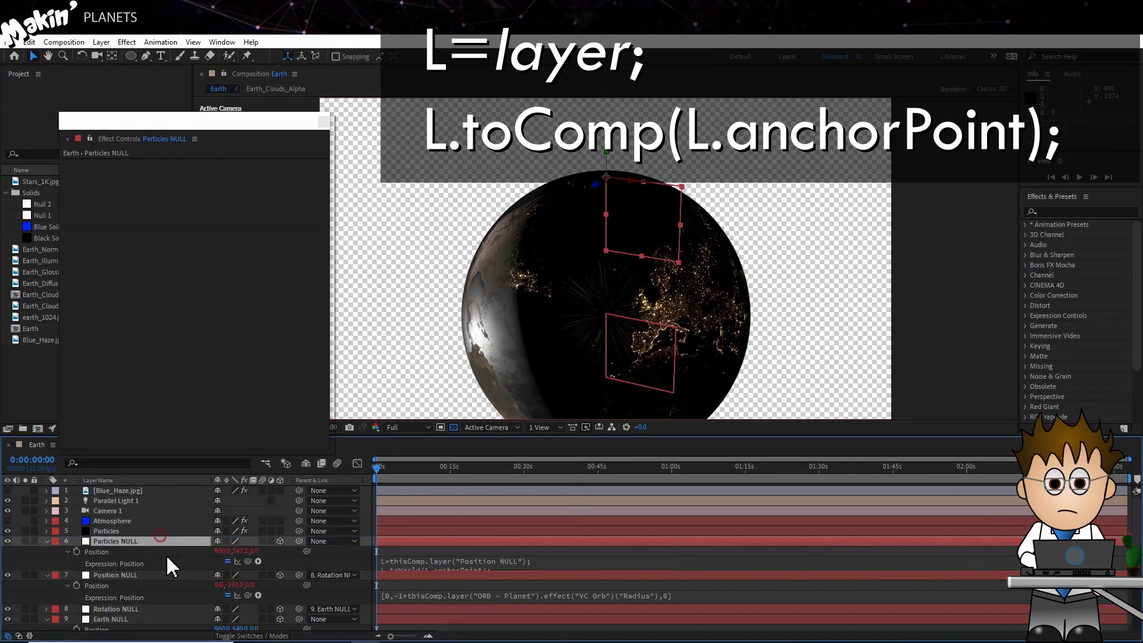
left_click(282, 567)
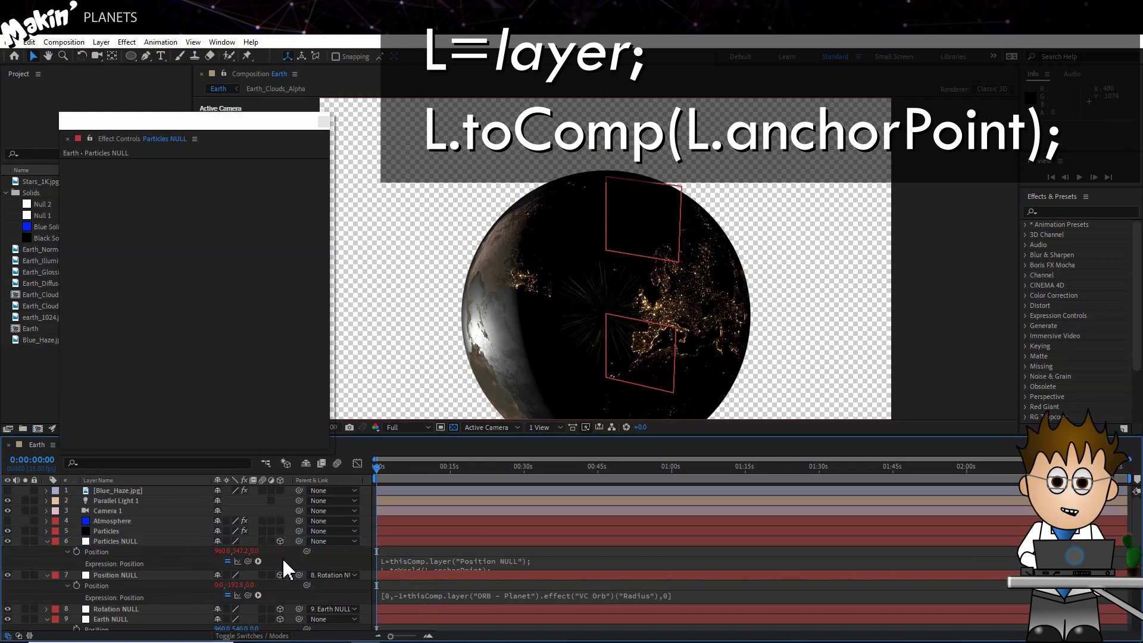
left_click(106, 531)
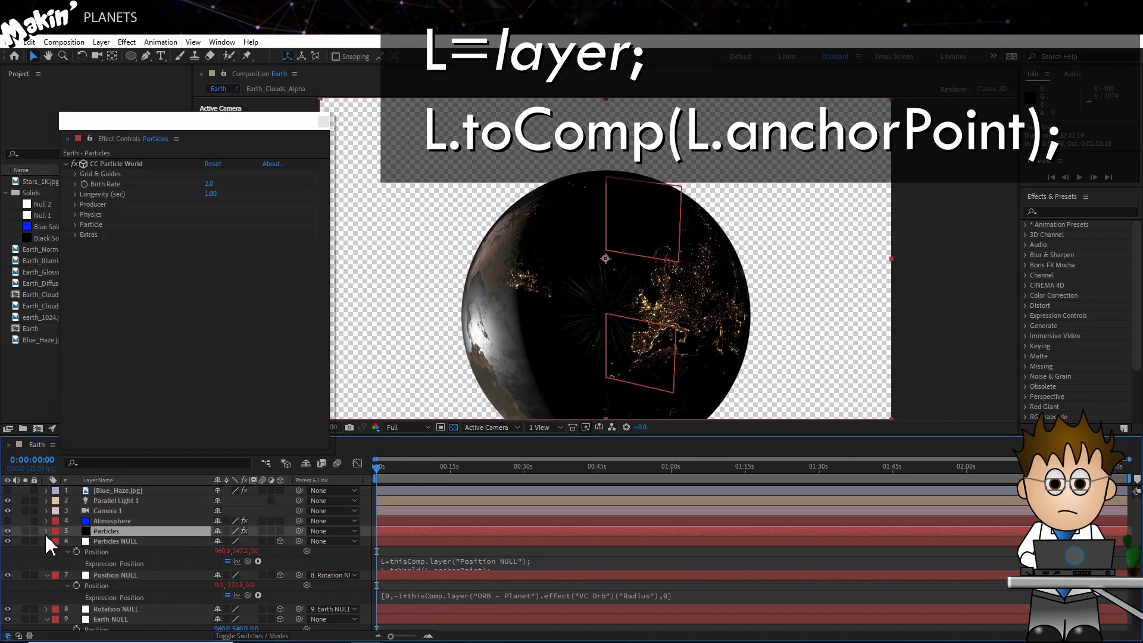
- Expand CC Particle World's Producer on Particles and paste the Notepad expression into Position X
left_click(47, 531)
left_click(57, 541)
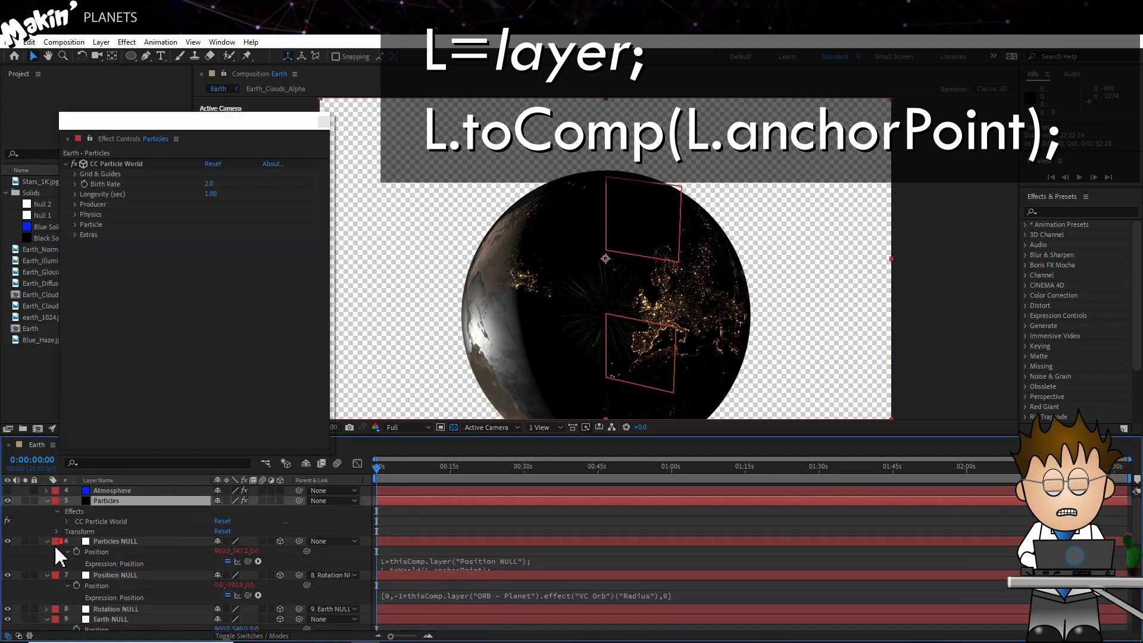
left_click(67, 521)
scroll(74, 547, "down", 3)
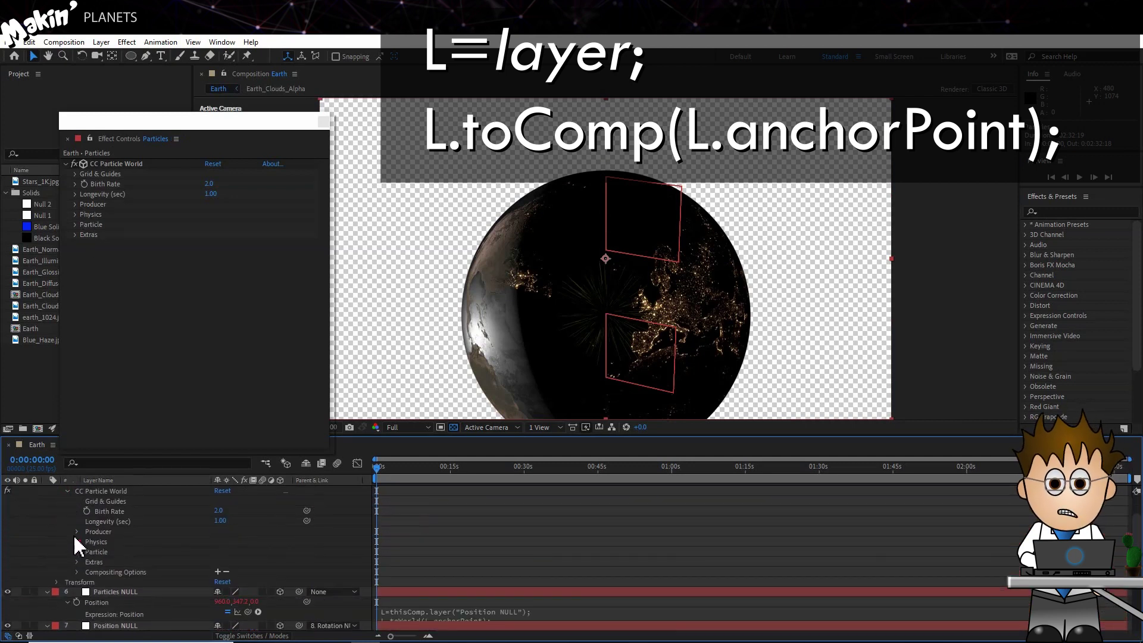
left_click(77, 531)
scroll(75, 548, "down", 3)
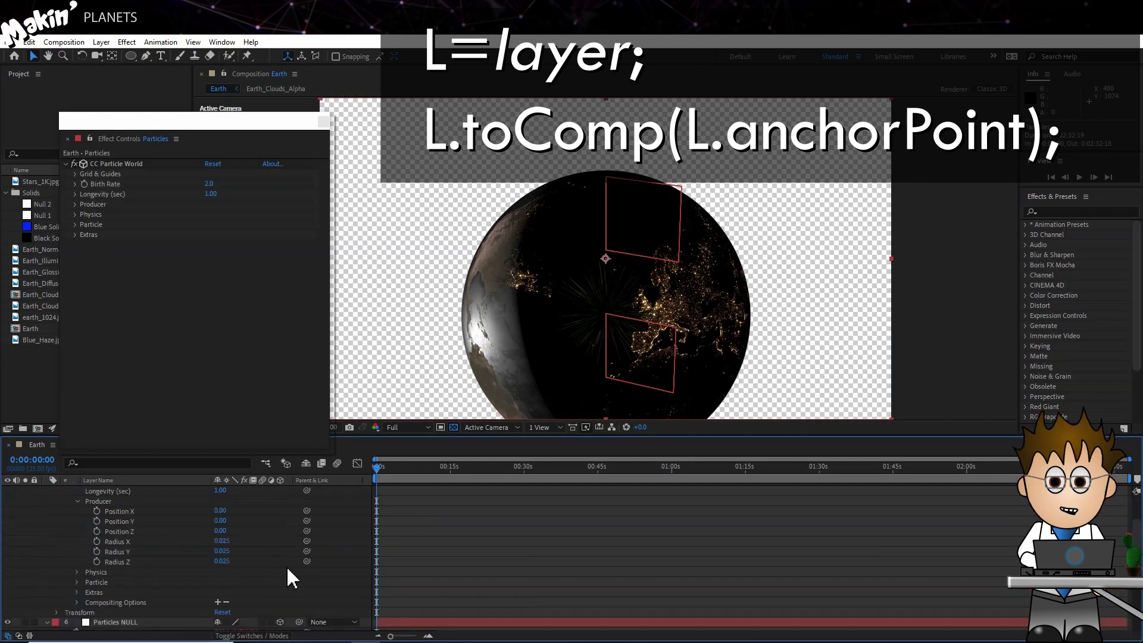
key("alt+Tab")
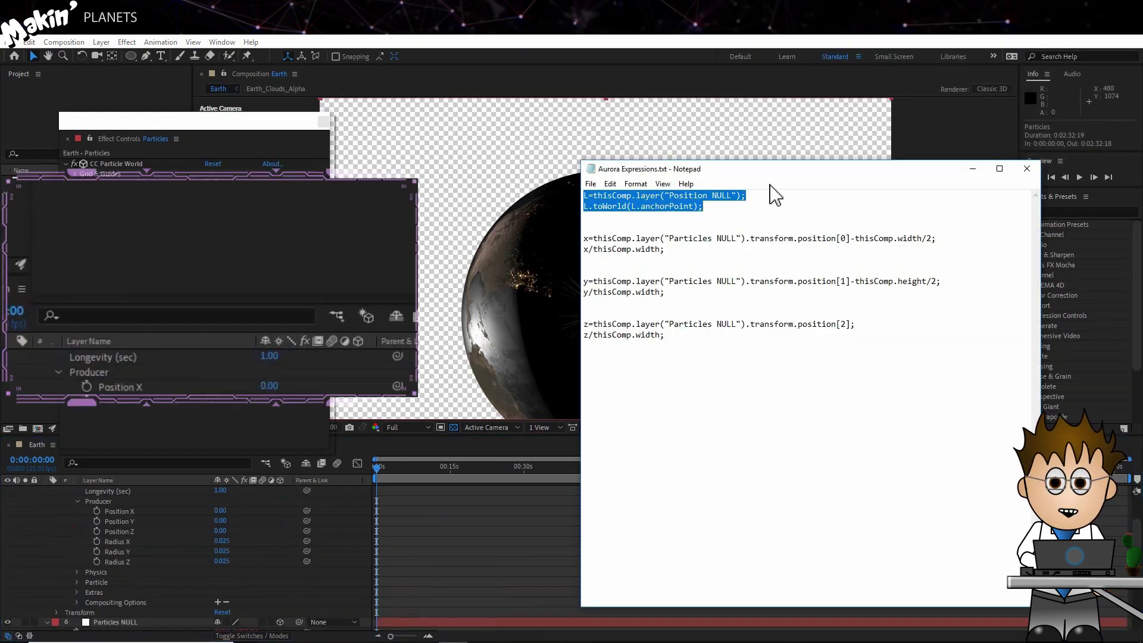
left_click_drag(672, 253, 564, 237)
key("ctrl+c")
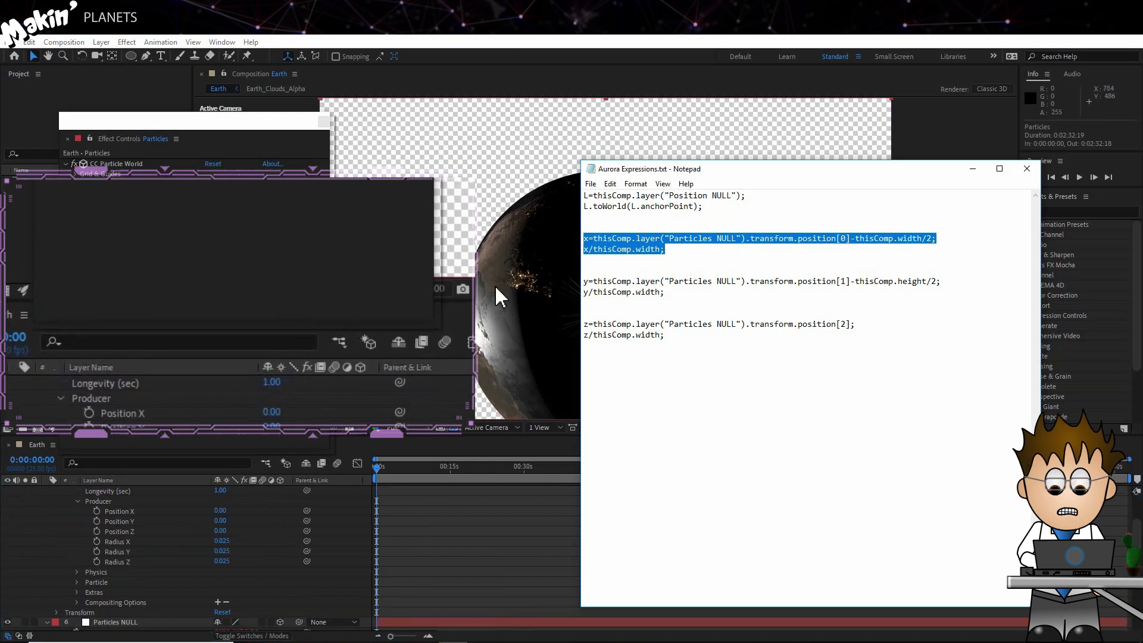
left_click(96, 511, "alt")
key("ctrl+v")
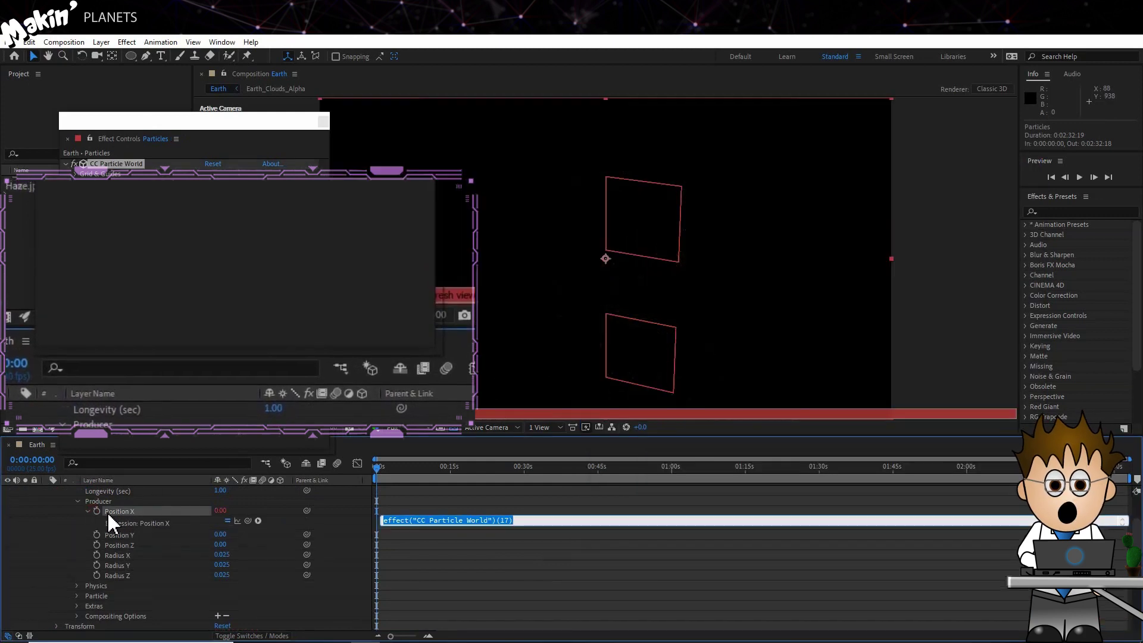
left_click(237, 569)
- Paste the Notepad expressions into Producer Position Y and Position Z
key("alt+Tab")
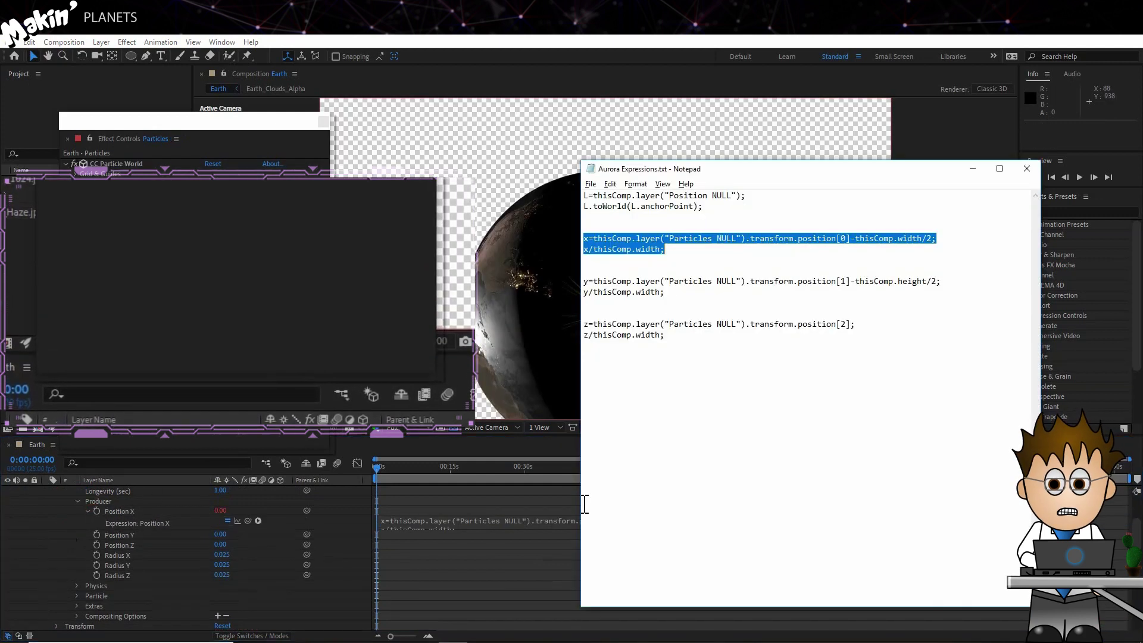
left_click_drag(671, 296, 554, 280)
key("ctrl+c")
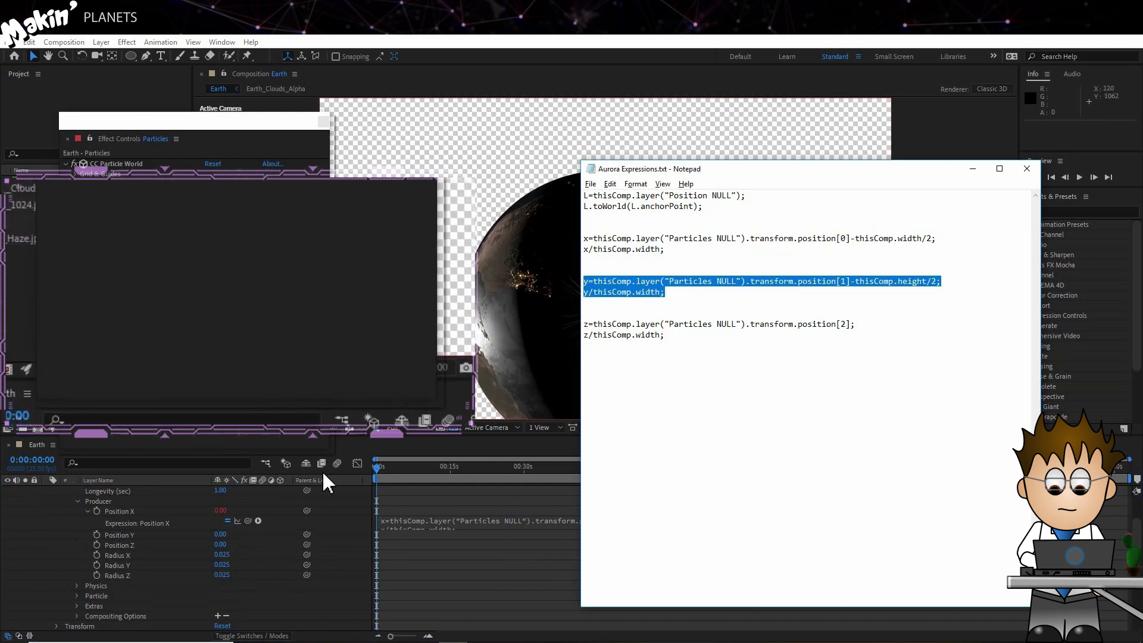
left_click(96, 535, "alt")
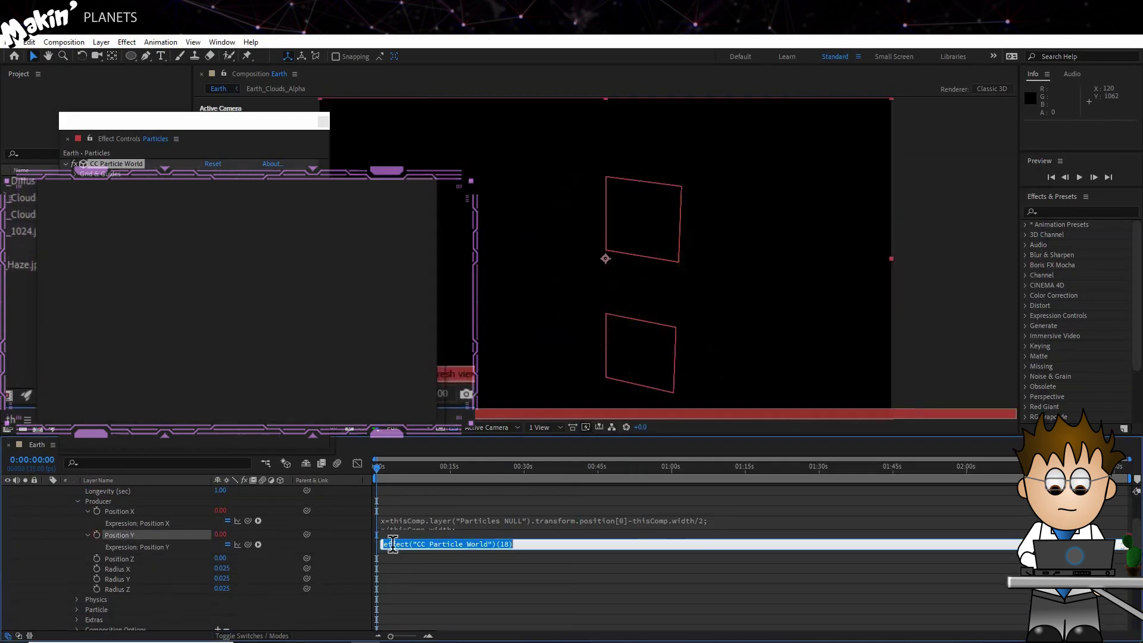
key("ctrl+v")
left_click(359, 542)
key("alt+Tab")
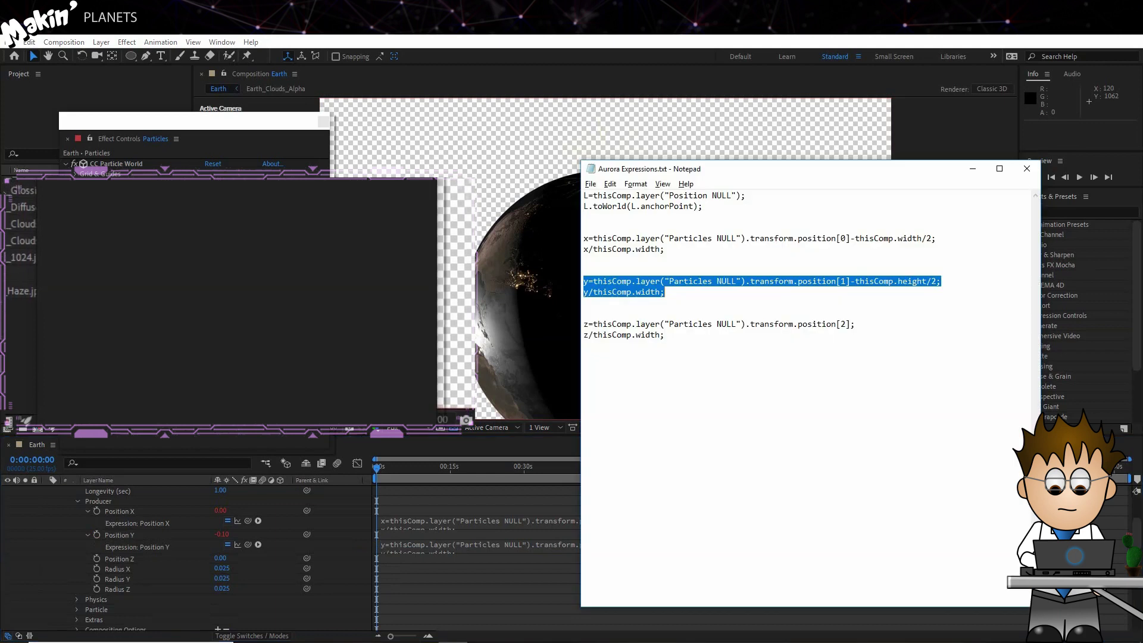
left_click_drag(670, 337, 581, 324)
key("ctrl+c")
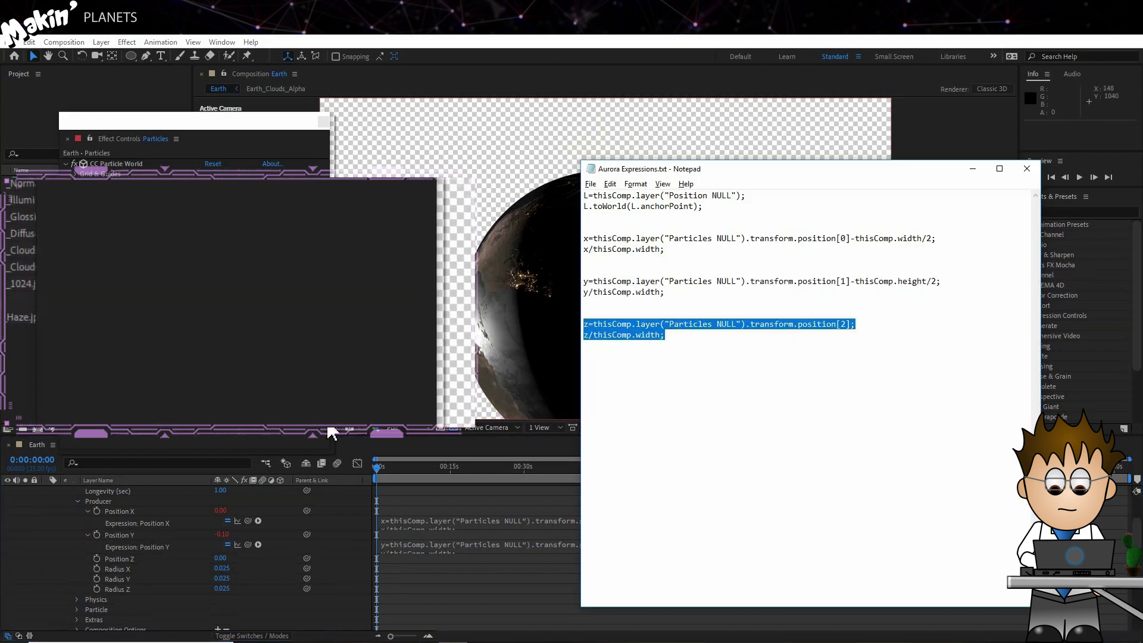
left_click(97, 557, "alt")
key("ctrl+v")
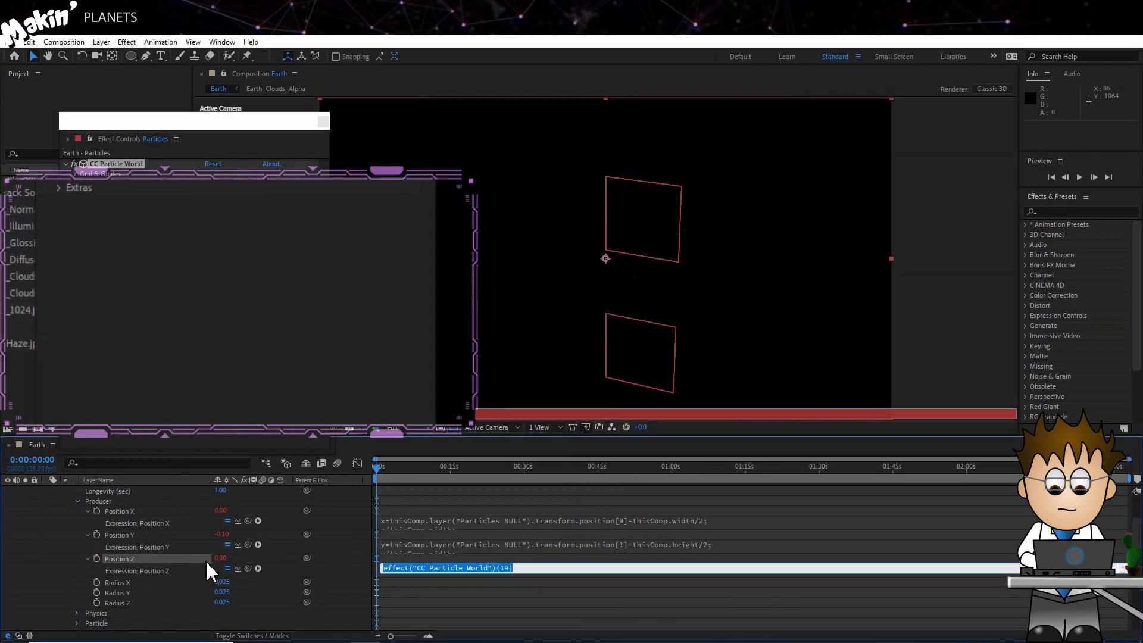
left_click(39, 539)
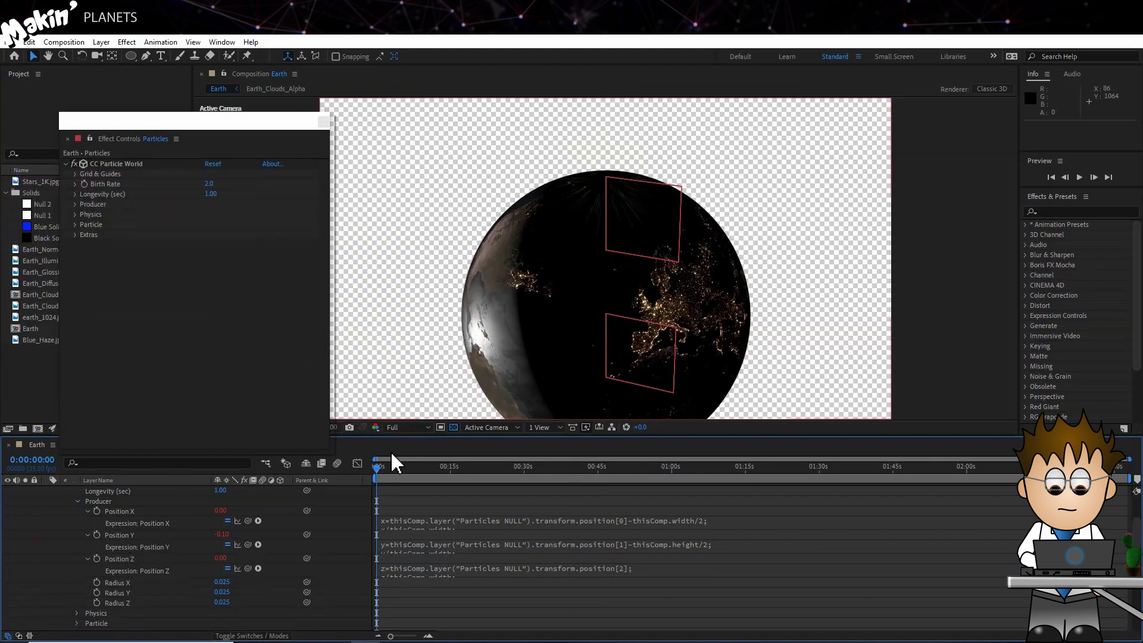
- Preview the particles near 0s, then close the floating Effect Controls window
scroll(153, 556, "up", 2)
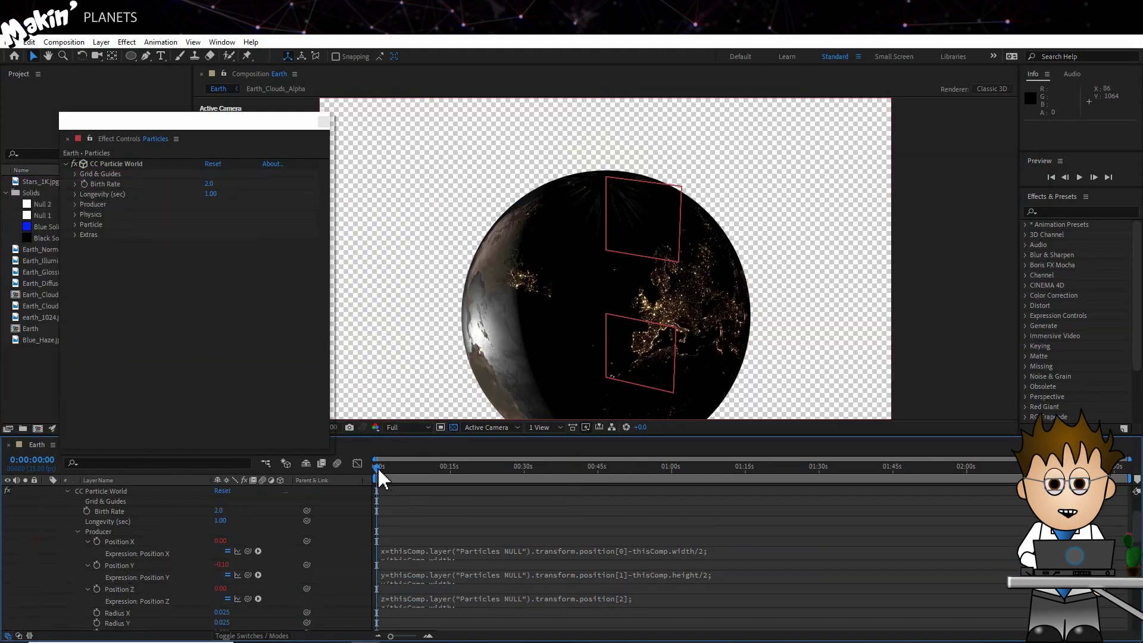
left_click_drag(379, 468, 376, 468)
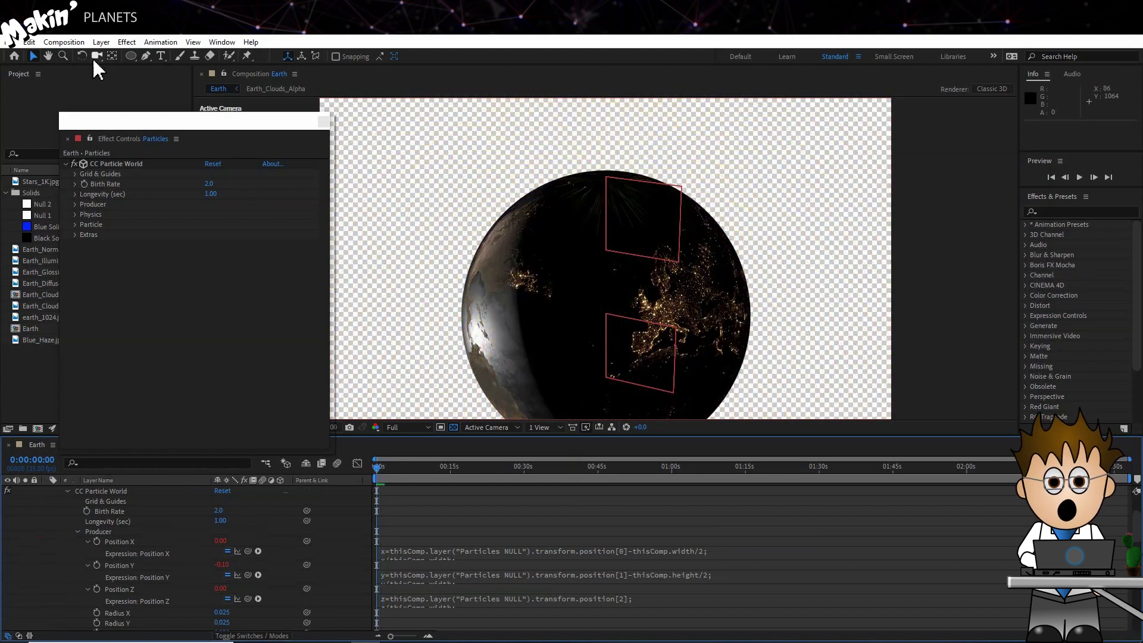
left_click(323, 121)
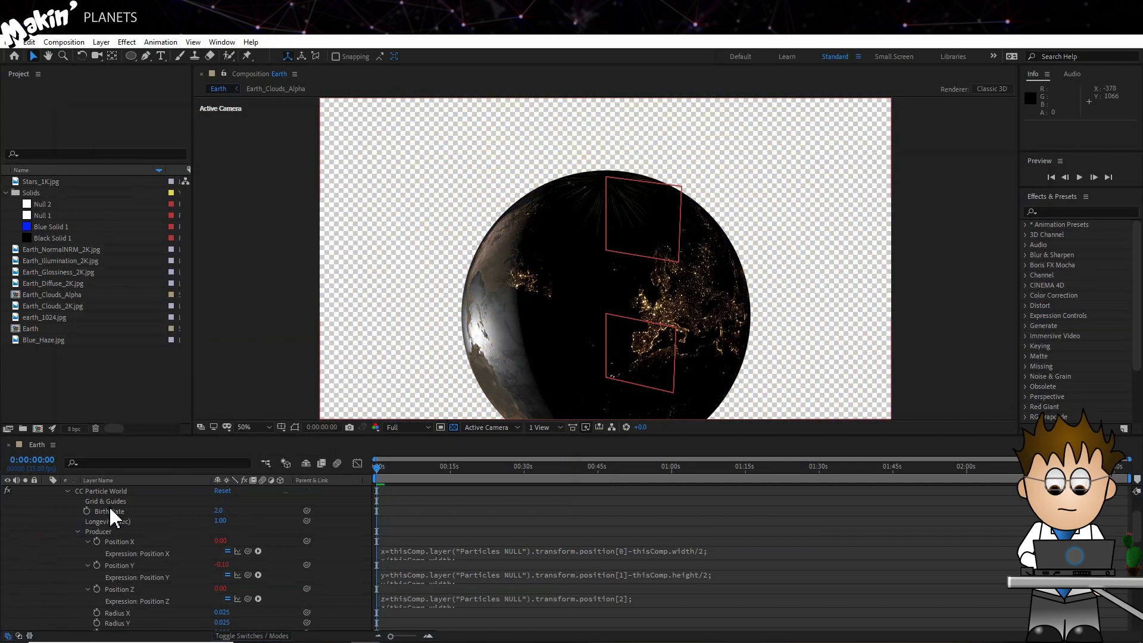
- Reopen CC Particle World and set Producer Radius X, Y and Z to 0
key("F3")
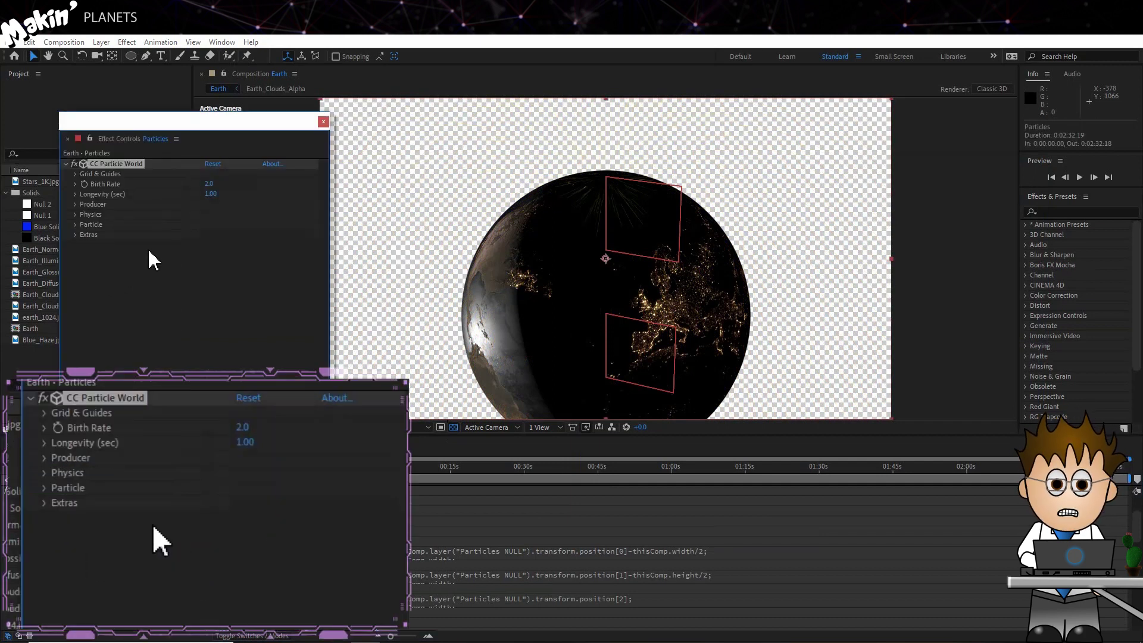
left_click(75, 204)
left_click(215, 244)
type("0")
key("Tab")
type("0")
key("Tab")
- Set the Physics Velocity and Gravity to 0
type("0")
key("Return")
left_click(75, 275)
left_click(213, 296)
type("0")
left_click(215, 317)
type("0")
key("Return")
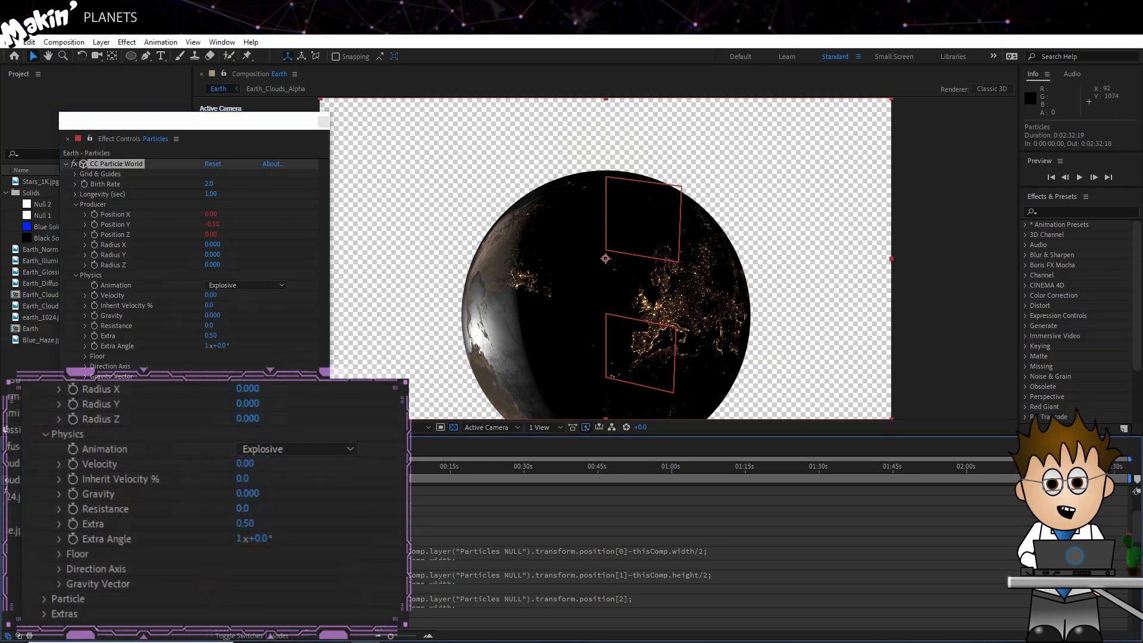
- Change the Particle Type from Line to Faded Sphere
left_click(409, 467)
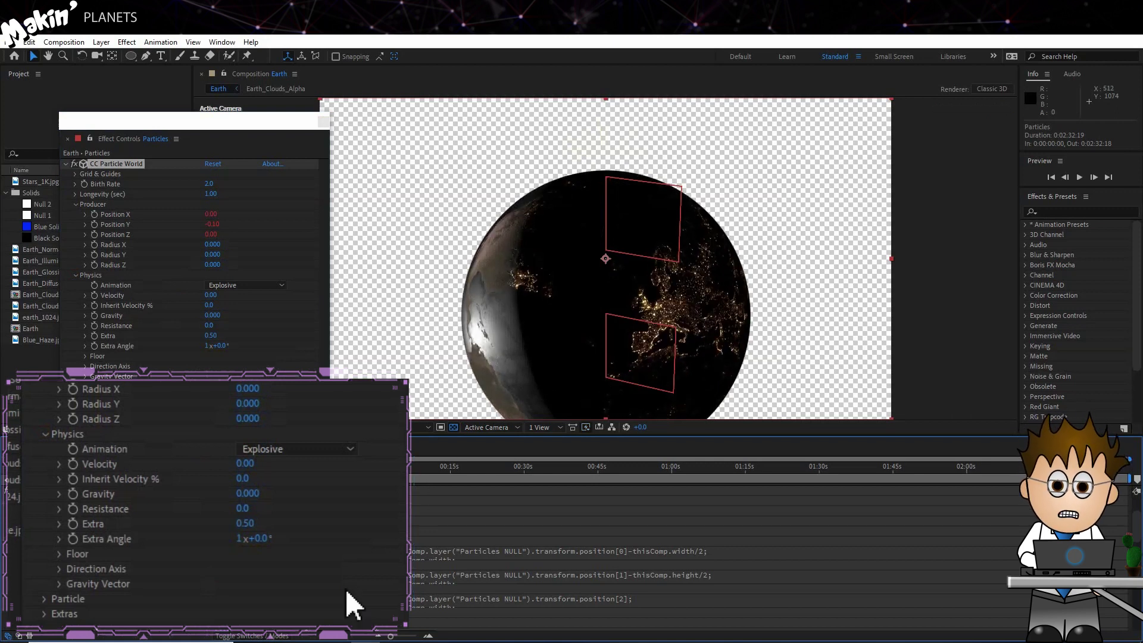
left_click(75, 386)
scroll(206, 357, "down", 5)
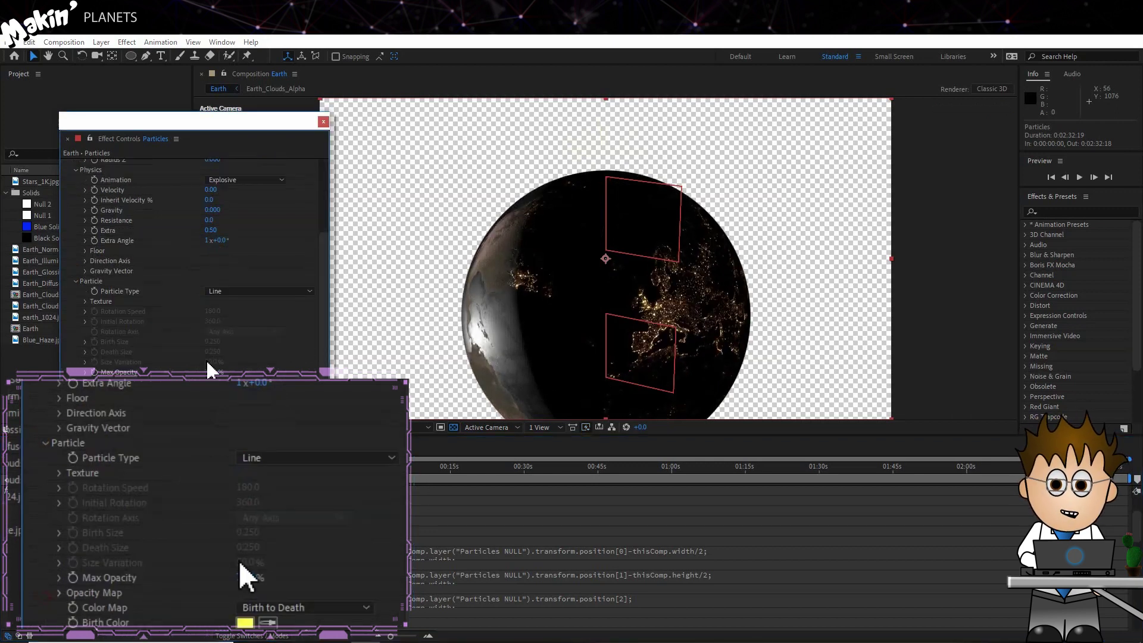
left_click(222, 292)
left_click(268, 345)
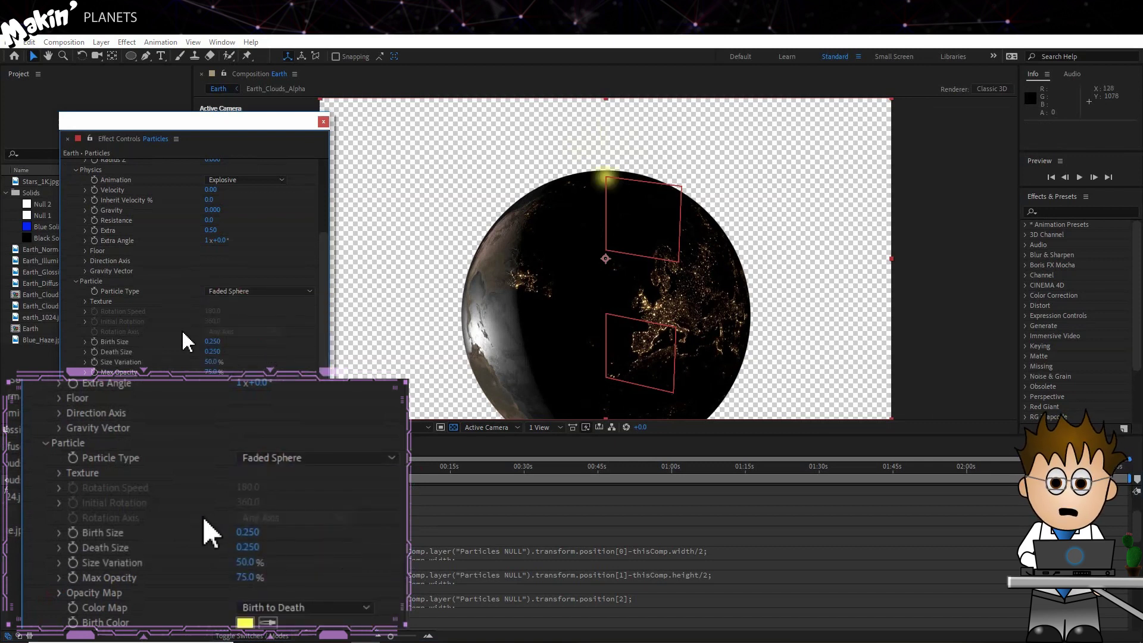
scroll(188, 342, "down", 1)
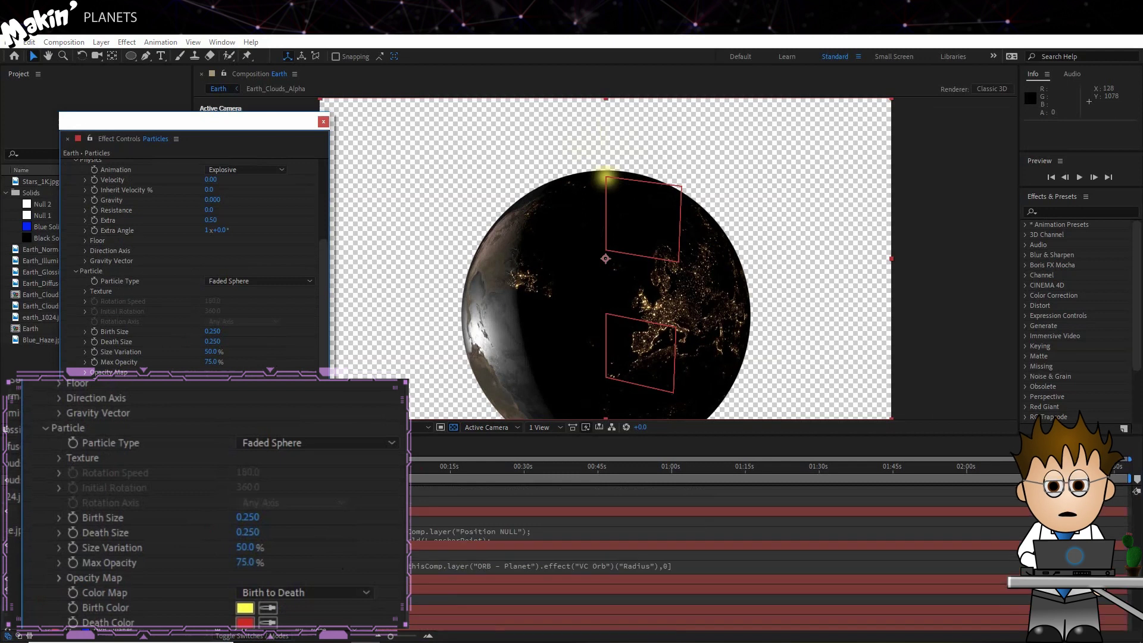
- Add starting Y and Z Rotation keyframes on the Rotation NULL at 0s
left_click(138, 575)
key("r")
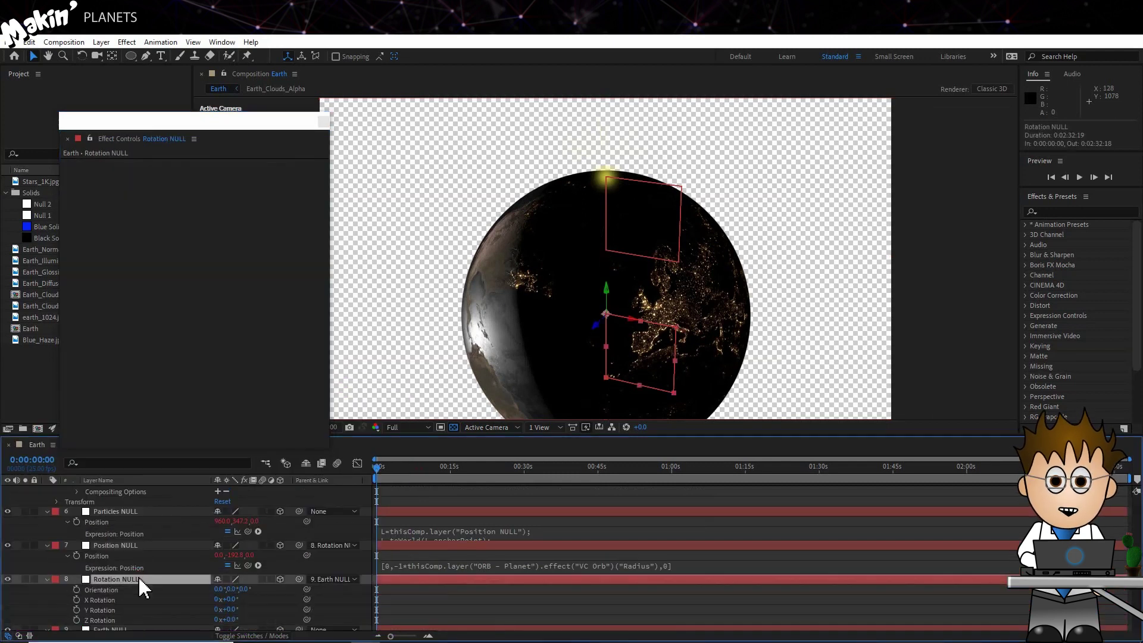
left_click(77, 620)
left_click(76, 609)
- At 0:00:14:22 set Y Rotation to 2 turns and Z Rotation to 30°, then preview
left_click(450, 470)
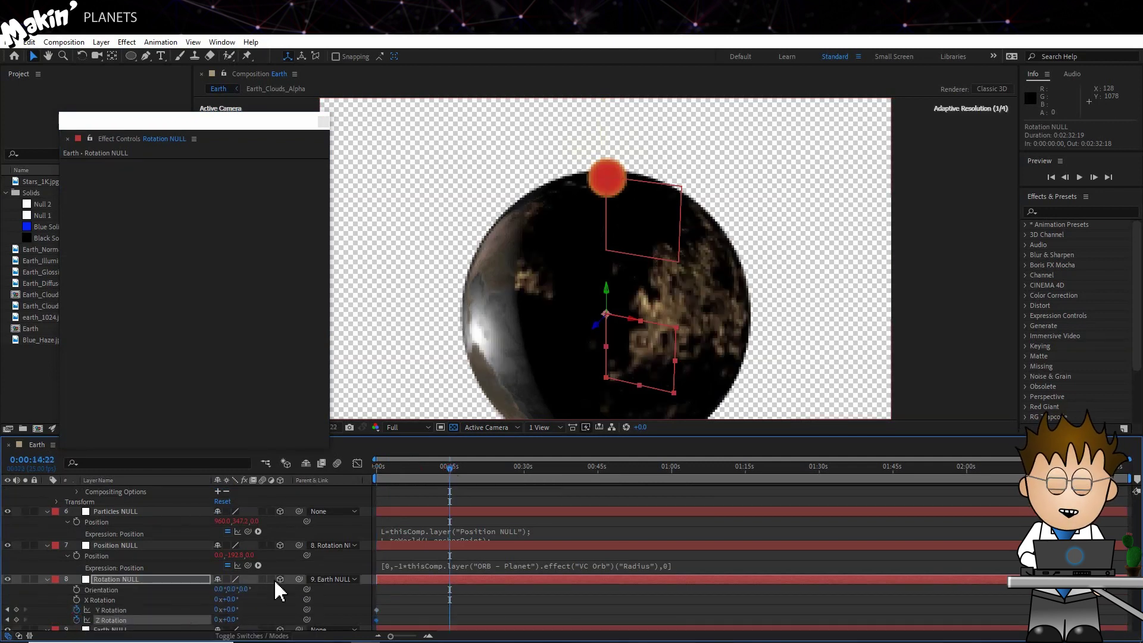
left_click(218, 609)
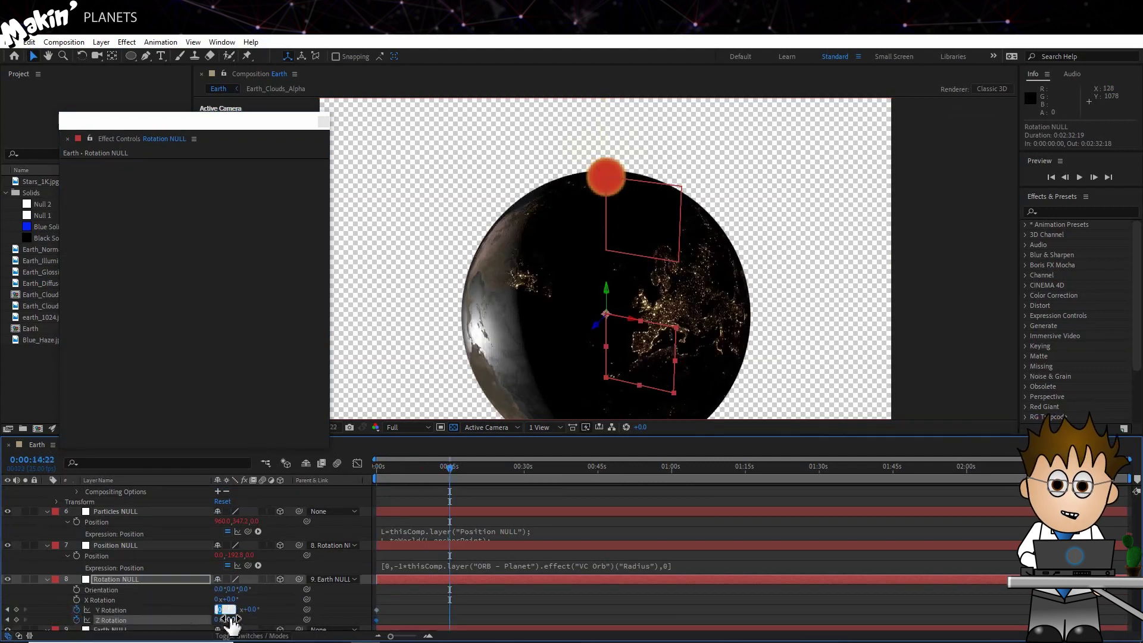
type("2")
key("Return")
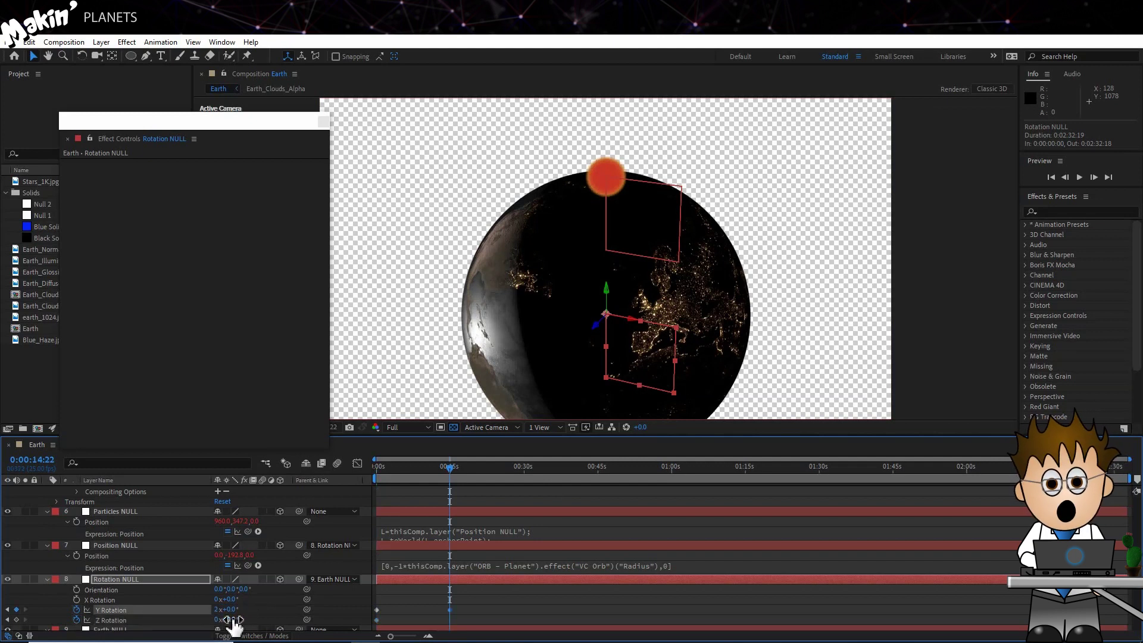
left_click(231, 620)
type("30")
key("Return")
mouse_move(436, 461)
left_mouse_down()
mouse_move(377, 467)
mouse_move(442, 467)
left_mouse_up()
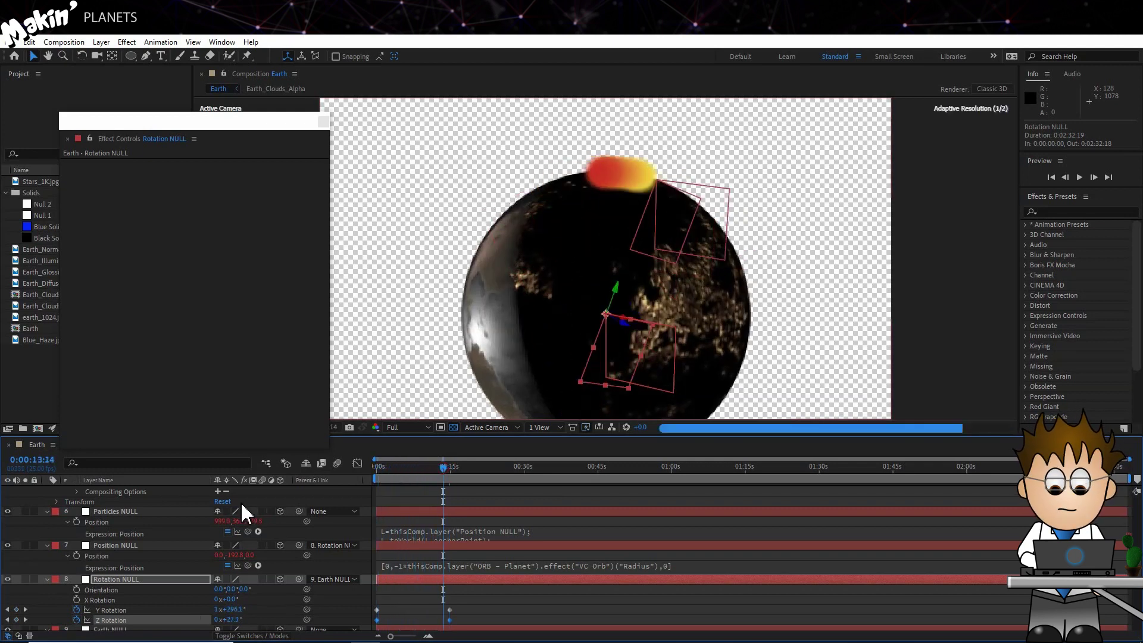
- Create a 200×200 solid named Aurora Tex and shift it earlier in the timeline
left_click(102, 42)
mouse_move(224, 52)
left_click(301, 74)
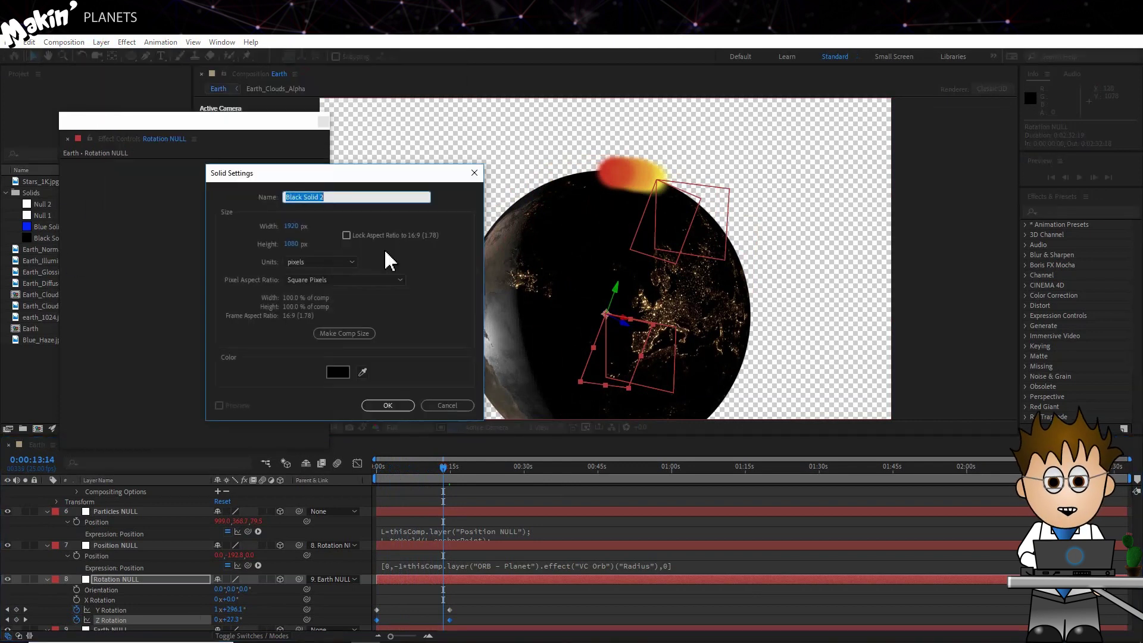
left_click(293, 226)
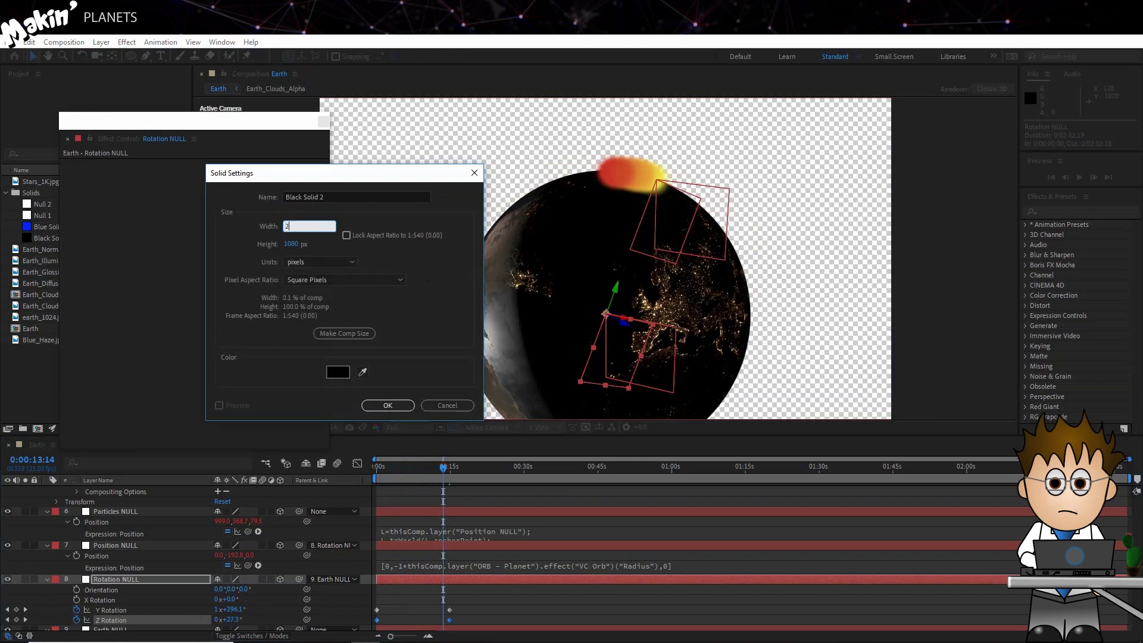
type("00")
key("Tab")
type("200")
left_click(388, 405)
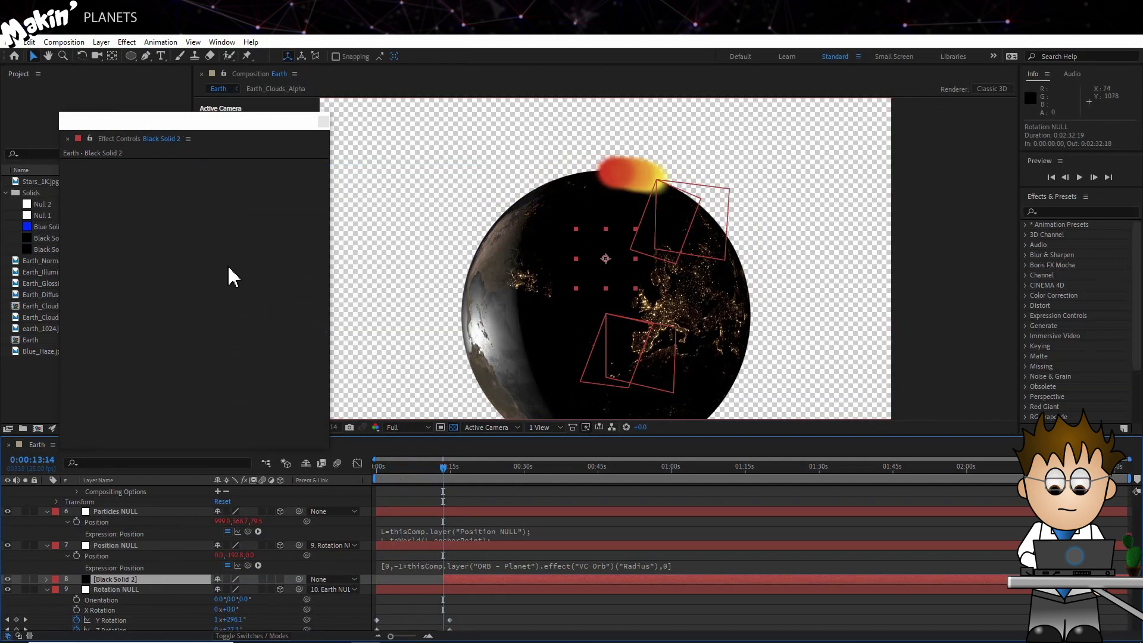
key("Return")
type("Aurora Tex")
key("Return")
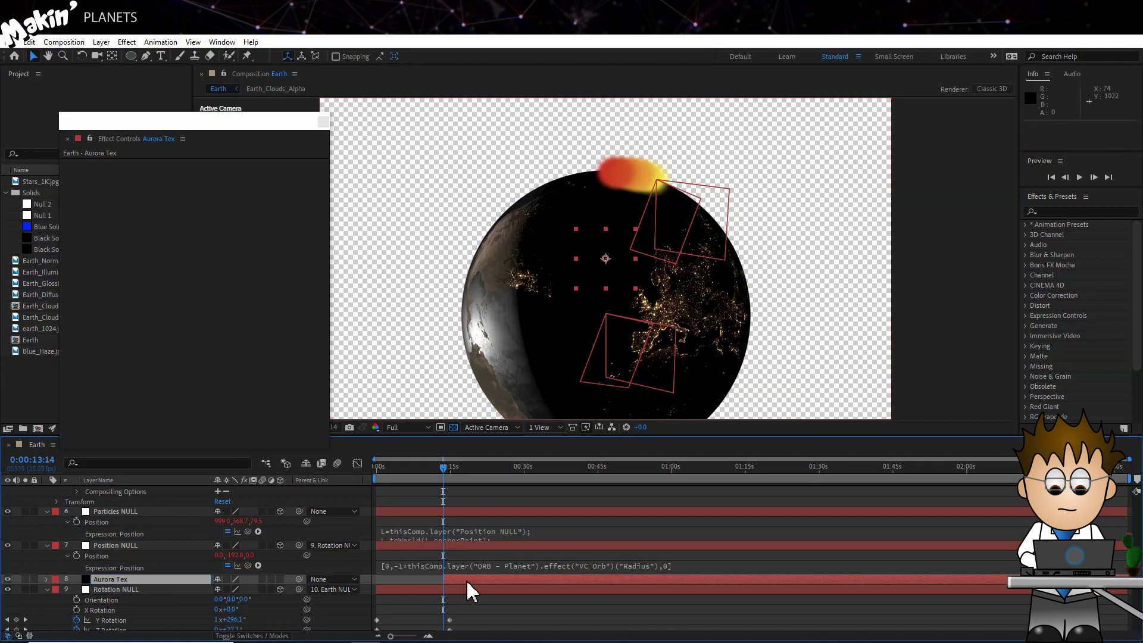
left_click_drag(467, 589, 406, 576)
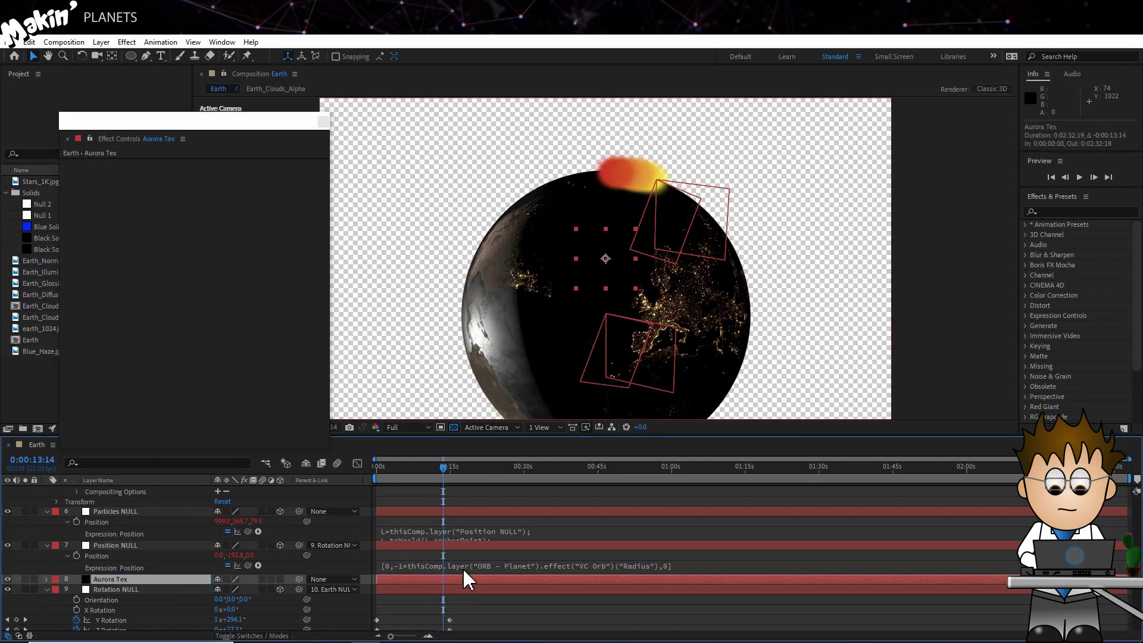
left_click_drag(395, 471, 363, 468)
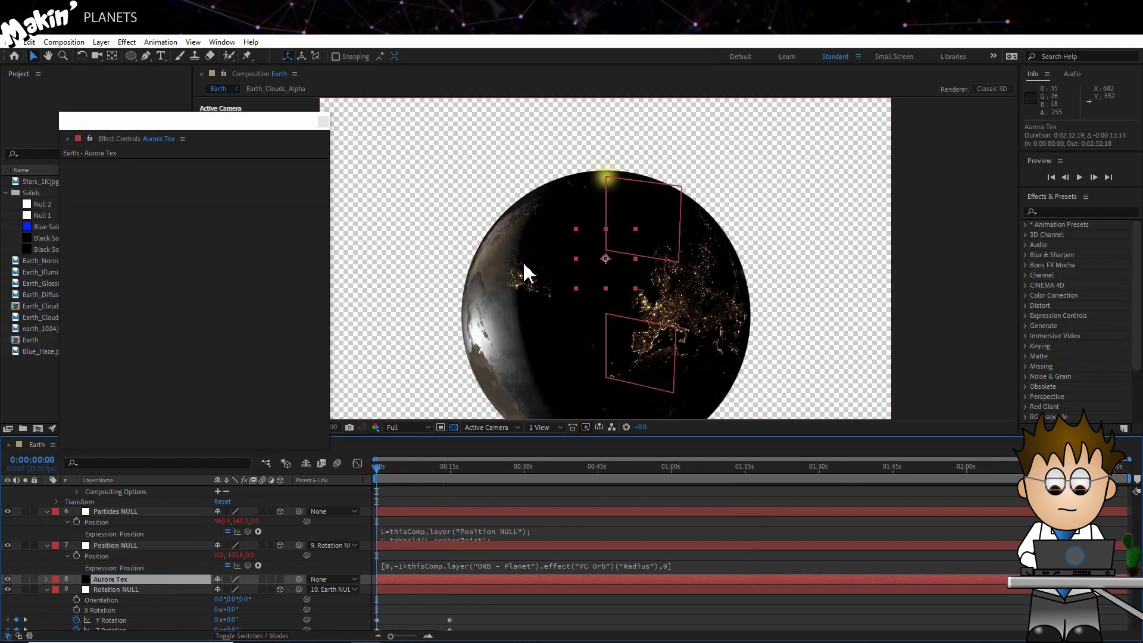
- Apply Fractal Noise with Dynamic type, Contrast 190 and Brightness -35
left_click(127, 42)
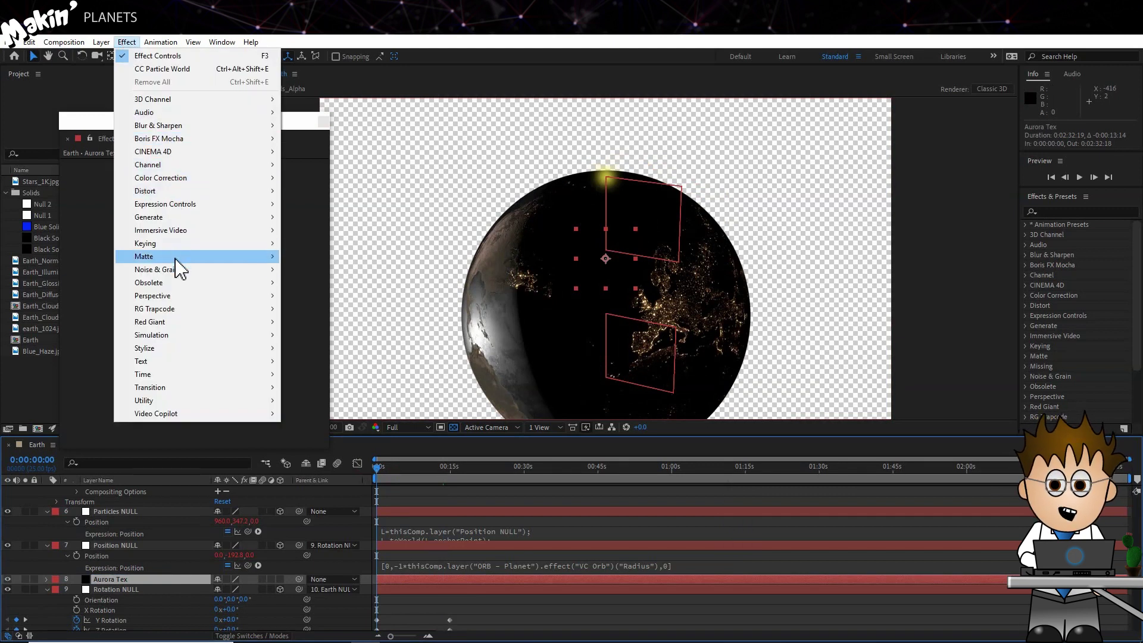
mouse_move(183, 275)
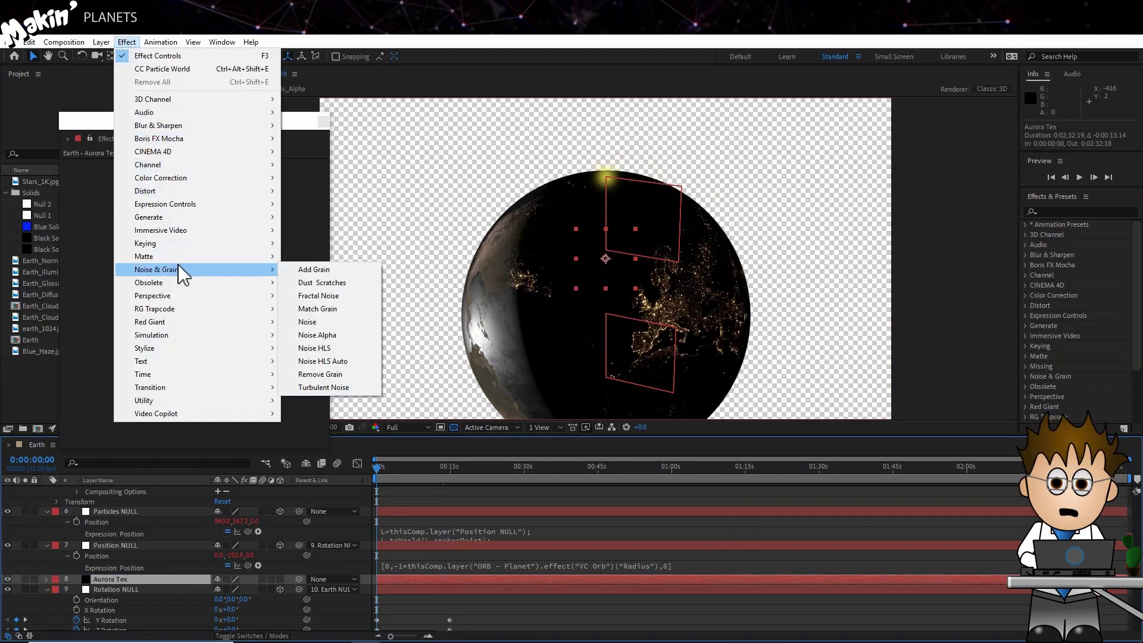
left_click(343, 294)
left_click(249, 174)
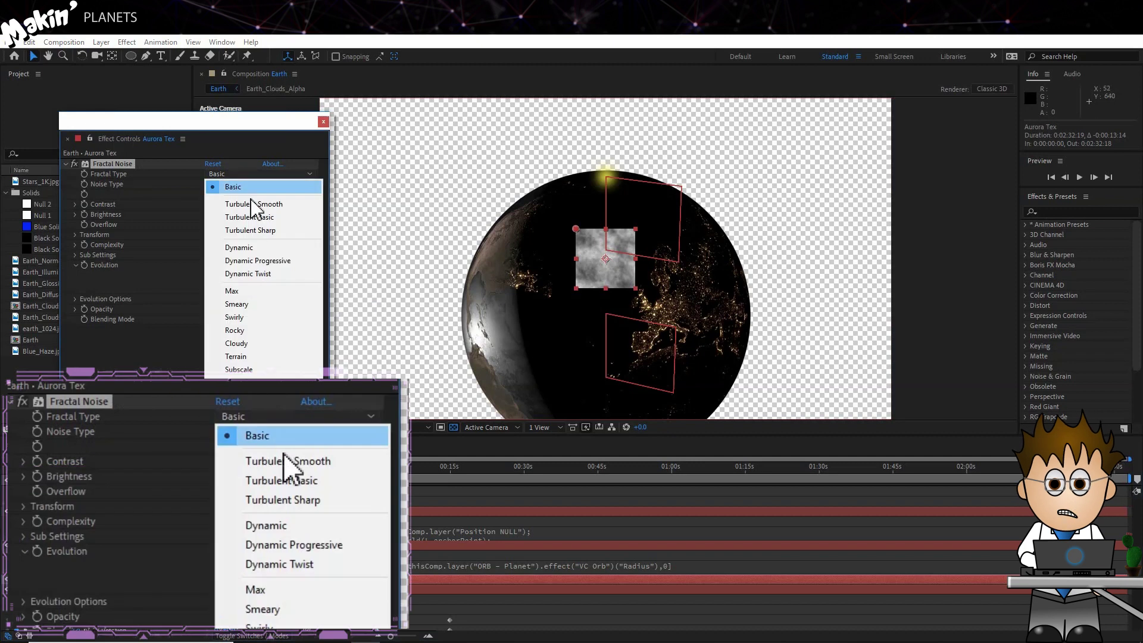
left_click(260, 248)
left_click(214, 204)
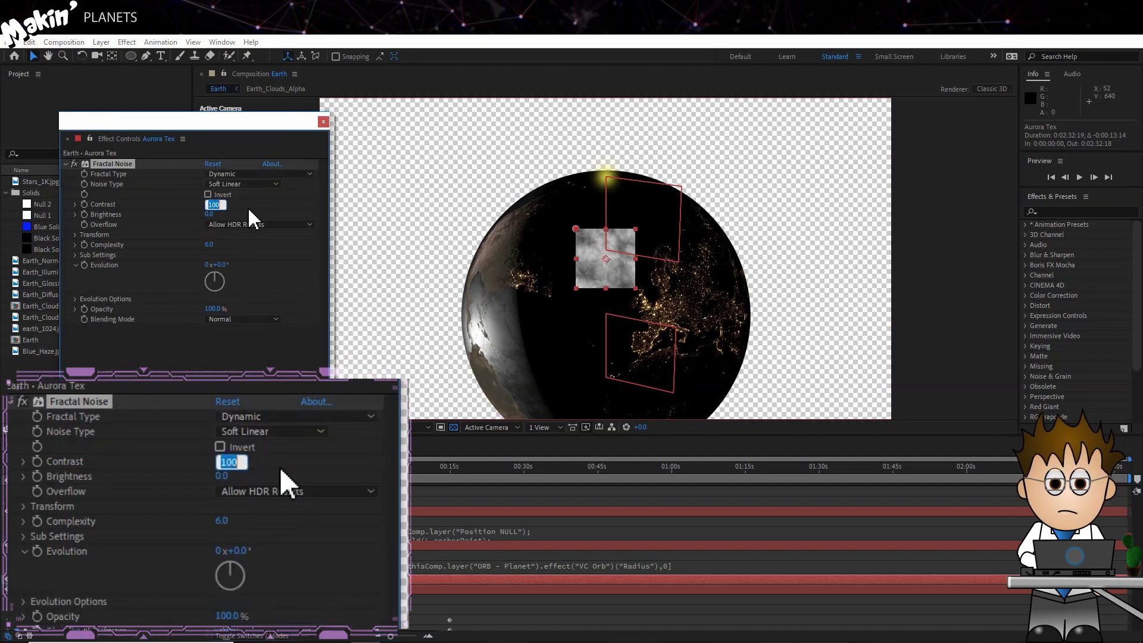
type("190")
key("Return")
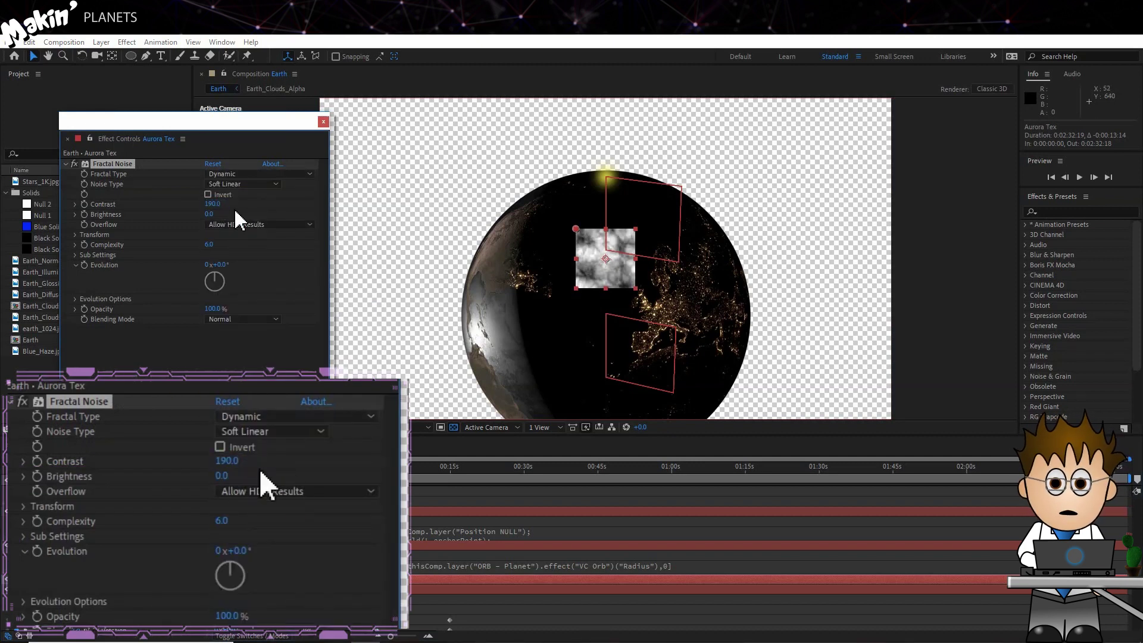
left_click(212, 215)
type("-35")
key("Return")
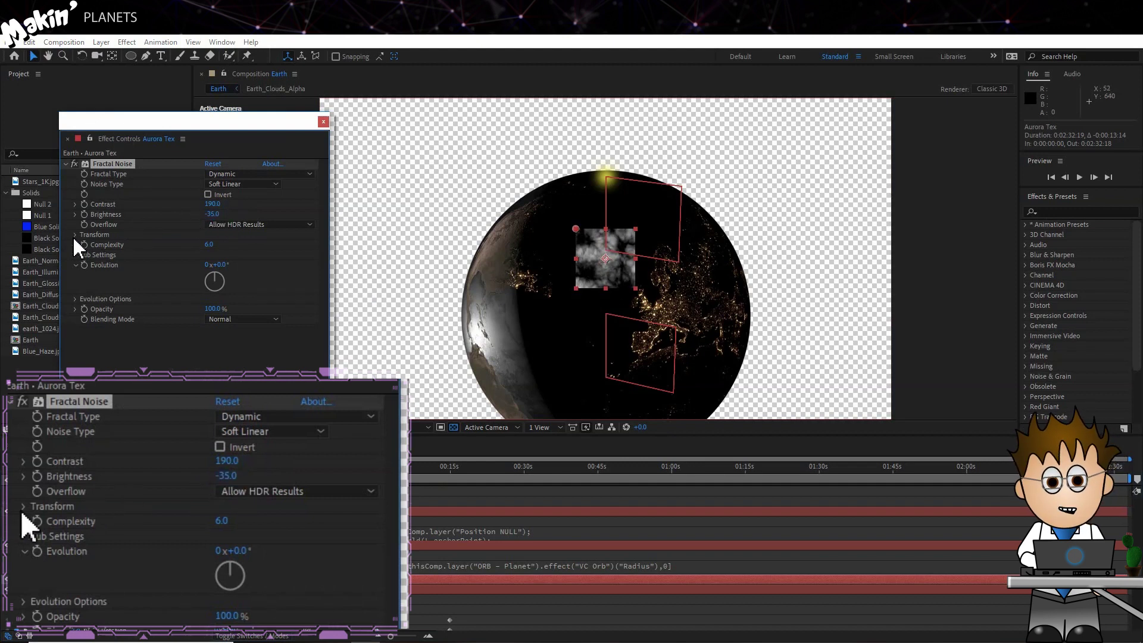
- Turn off Uniform Scaling and set the noise Scale Height to 800
left_click(75, 235)
left_click(208, 255)
left_click(213, 301)
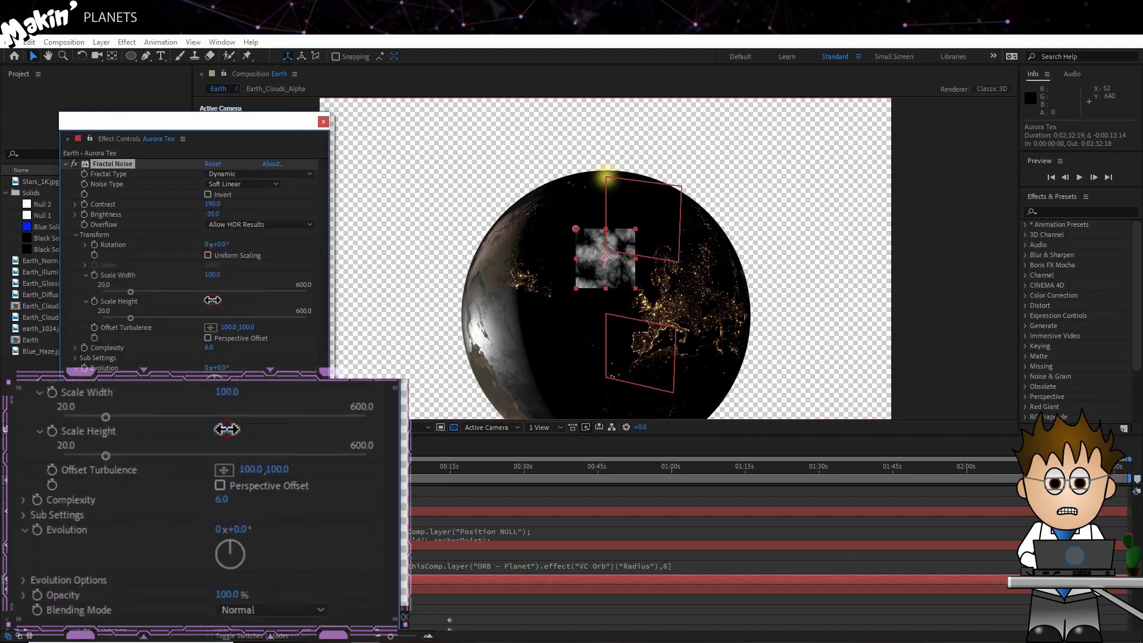
type("800")
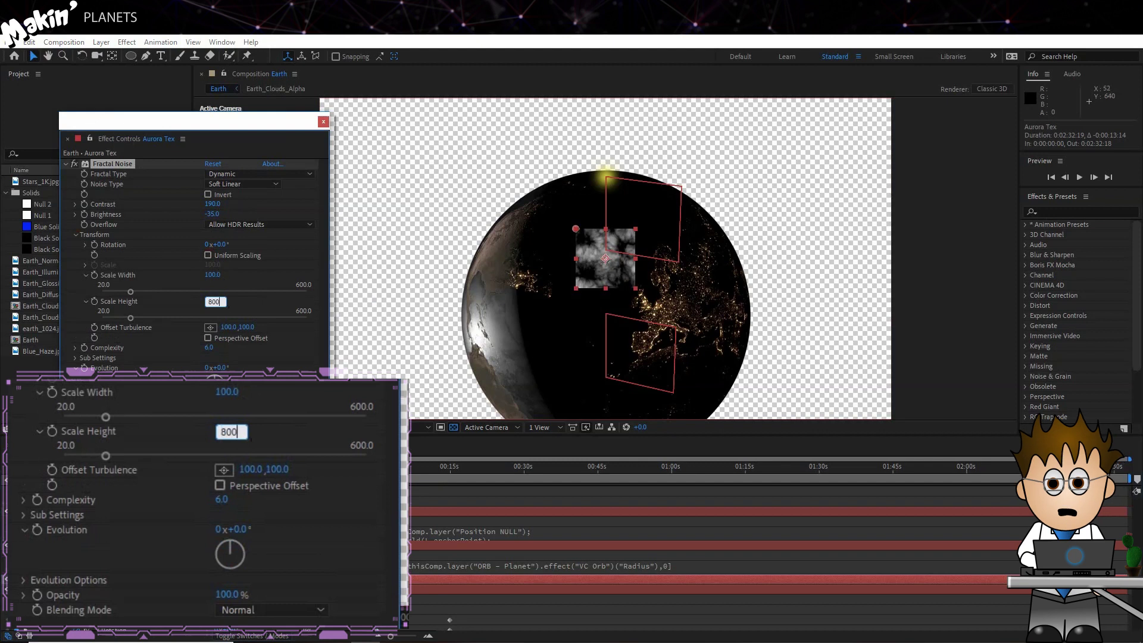
key("Return")
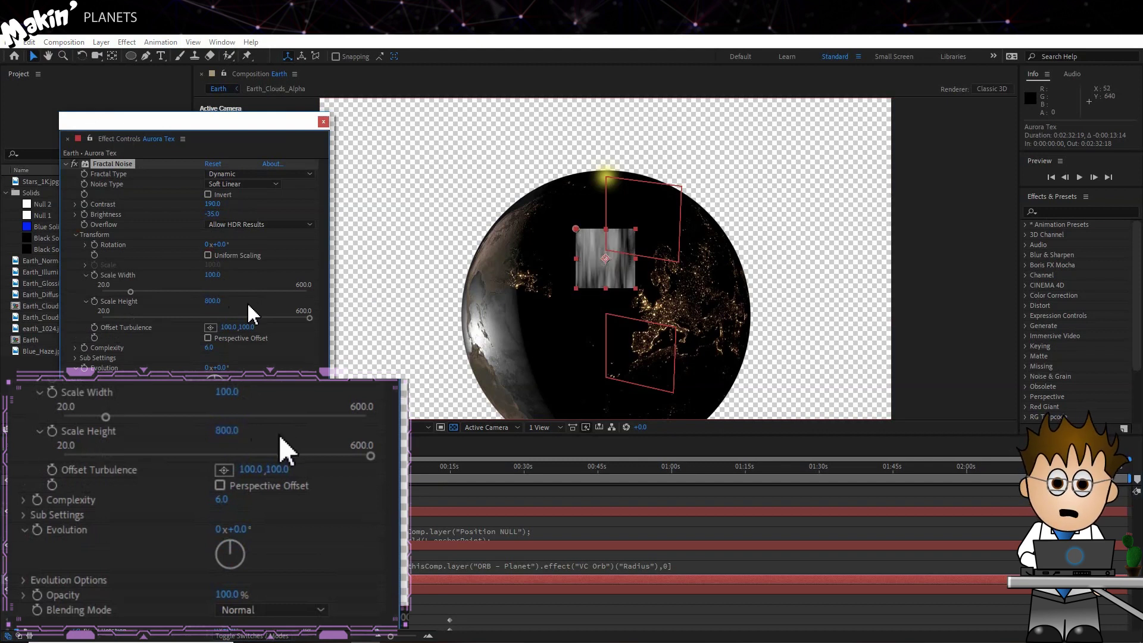
- Drive Offset Turbulence with the expression [0,time*-50] and preview it
left_click(95, 328, "alt")
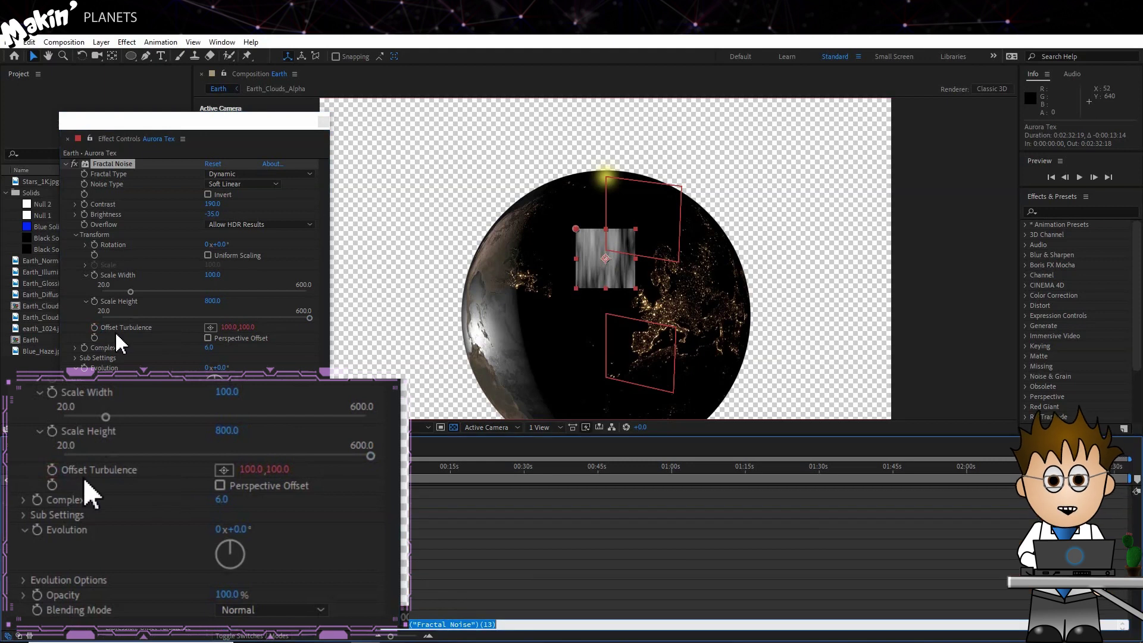
type("[0")
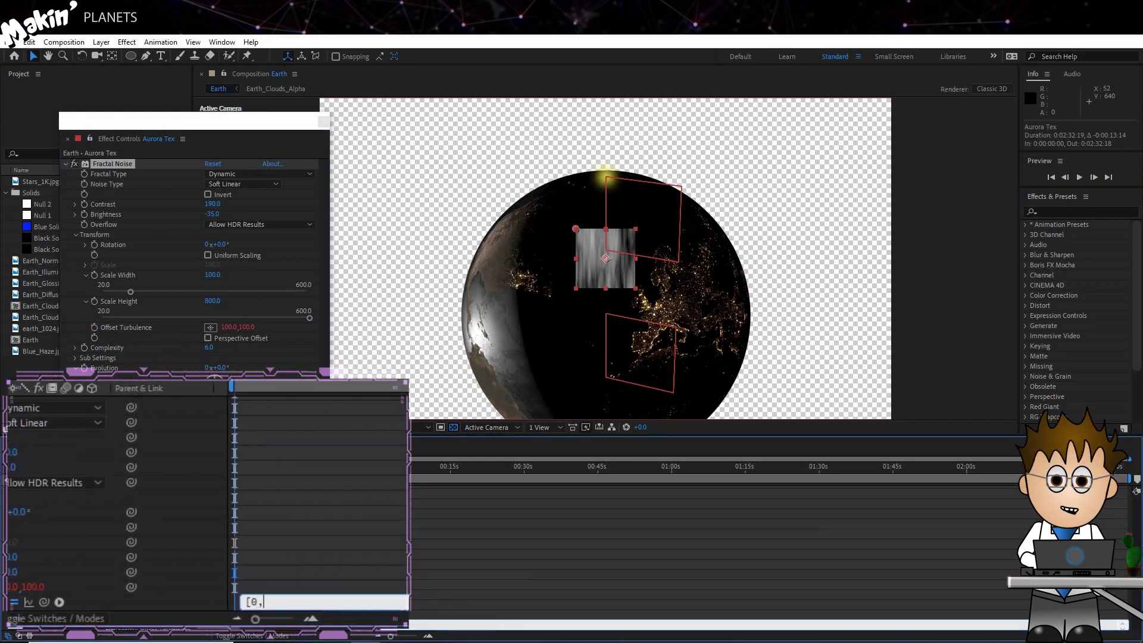
type(",time*-50")
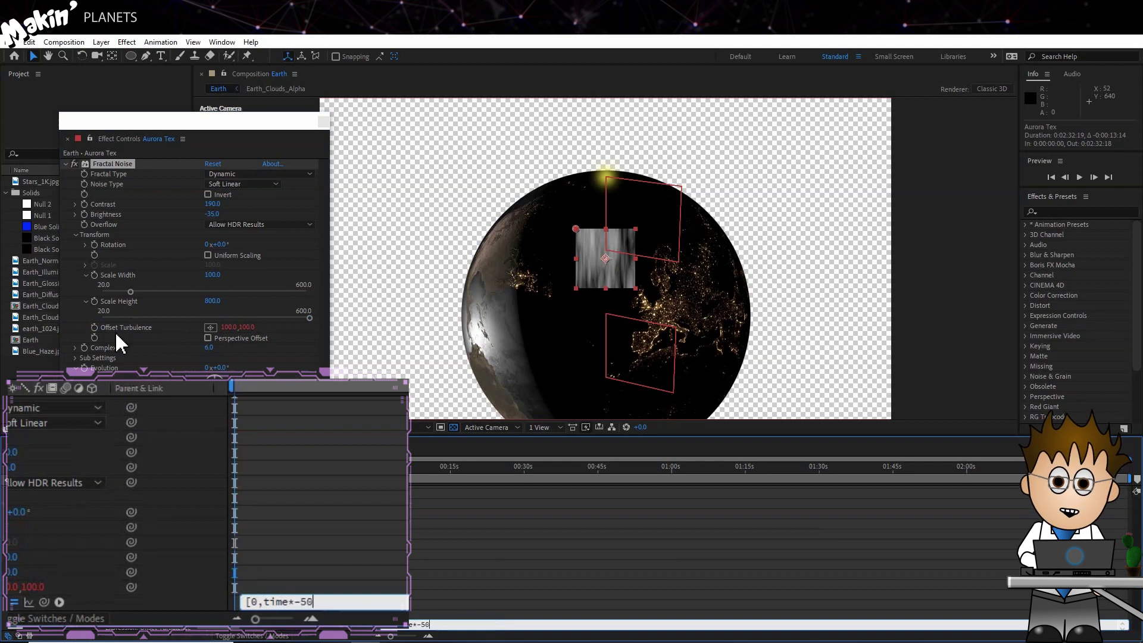
type("]")
left_click(17, 468)
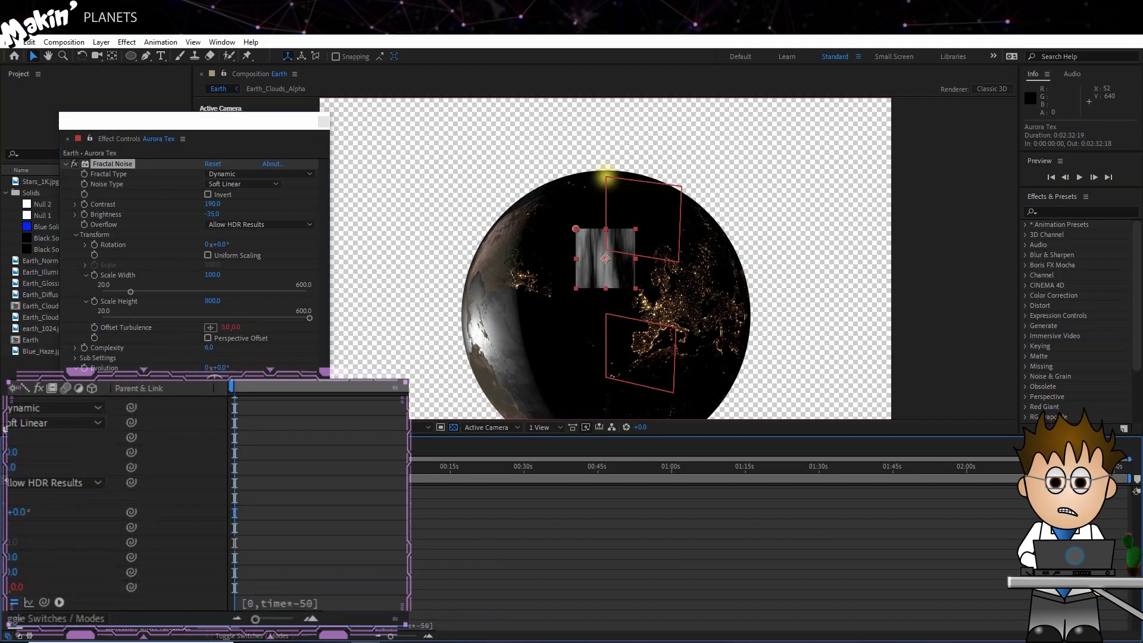
key("space")
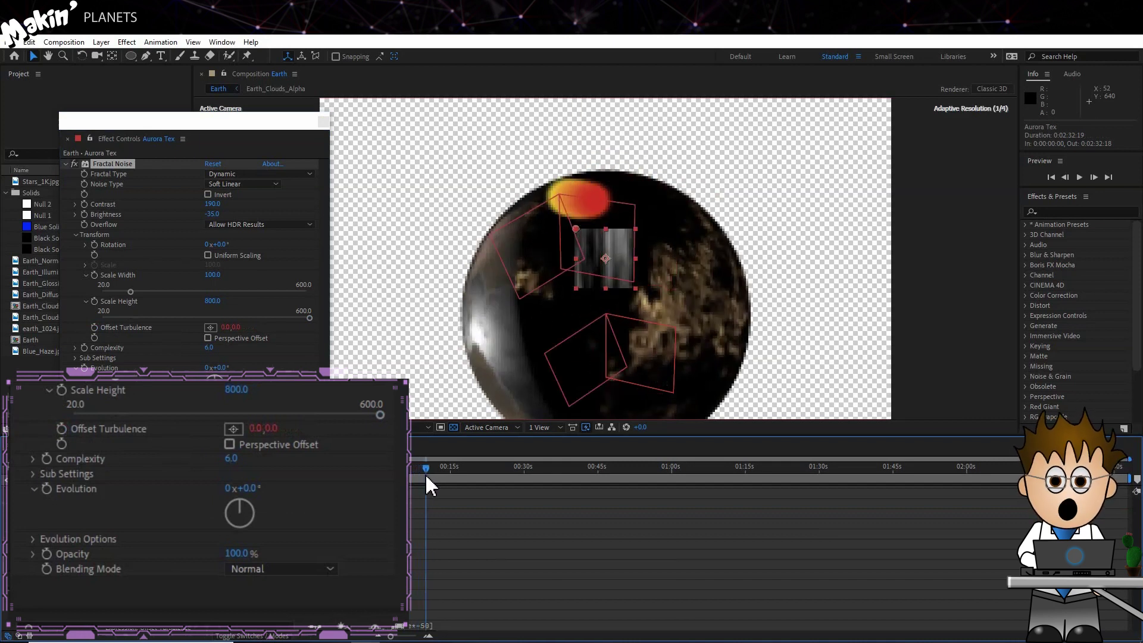
key("space")
key("space")
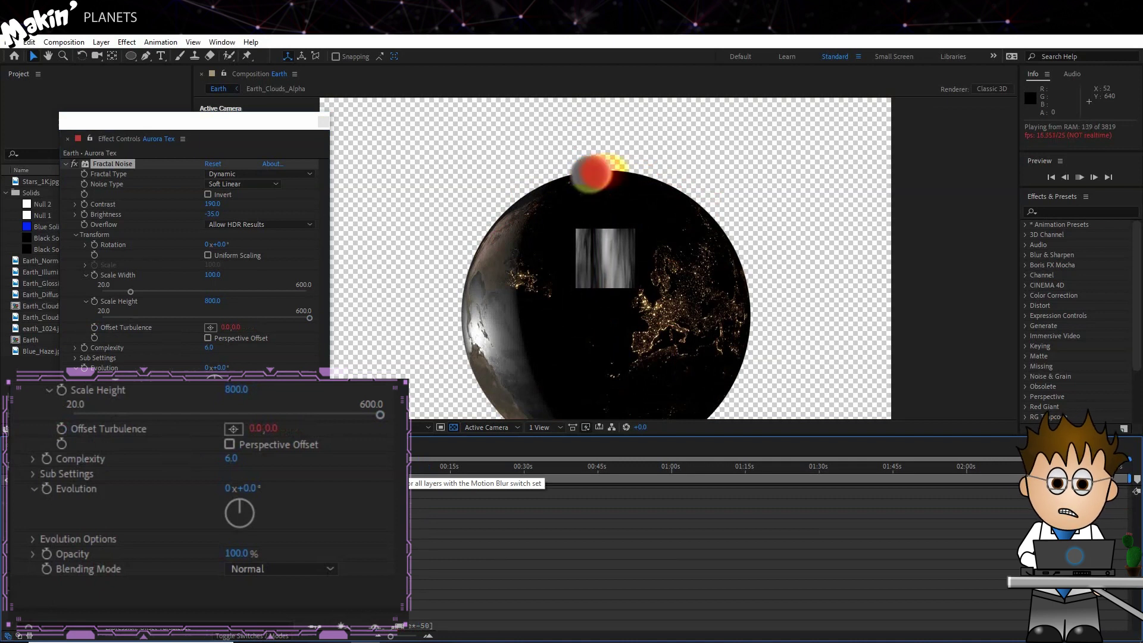
- Give Evolution the expression time*100 and preview the animated noise
left_click(85, 367)
left_click(84, 368, "alt")
type("time*100")
left_click(188, 549)
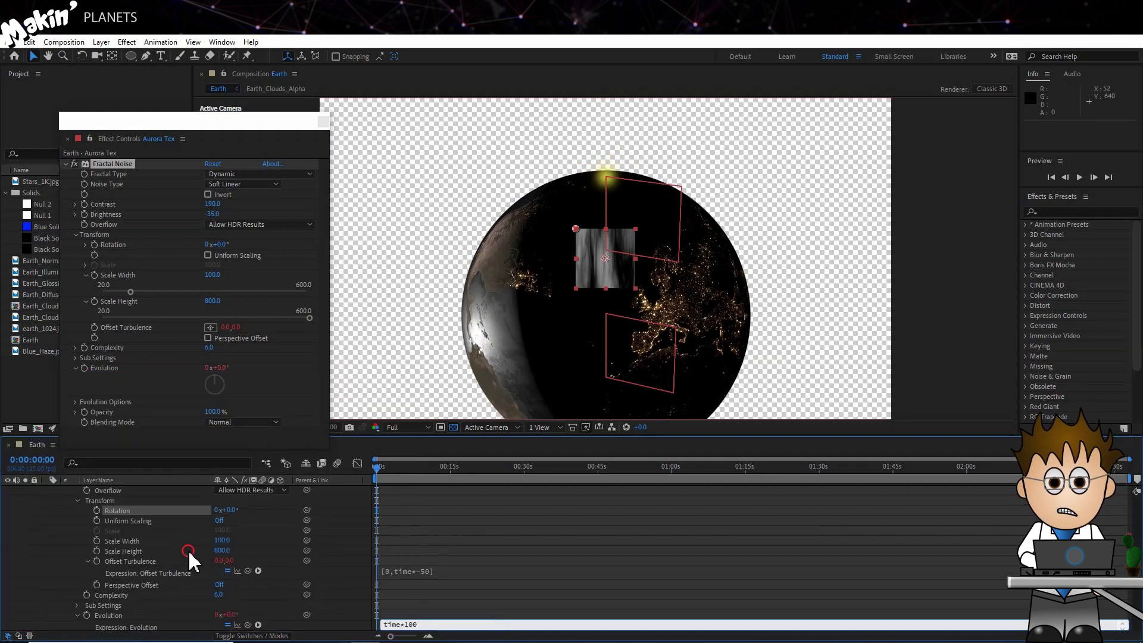
key("space")
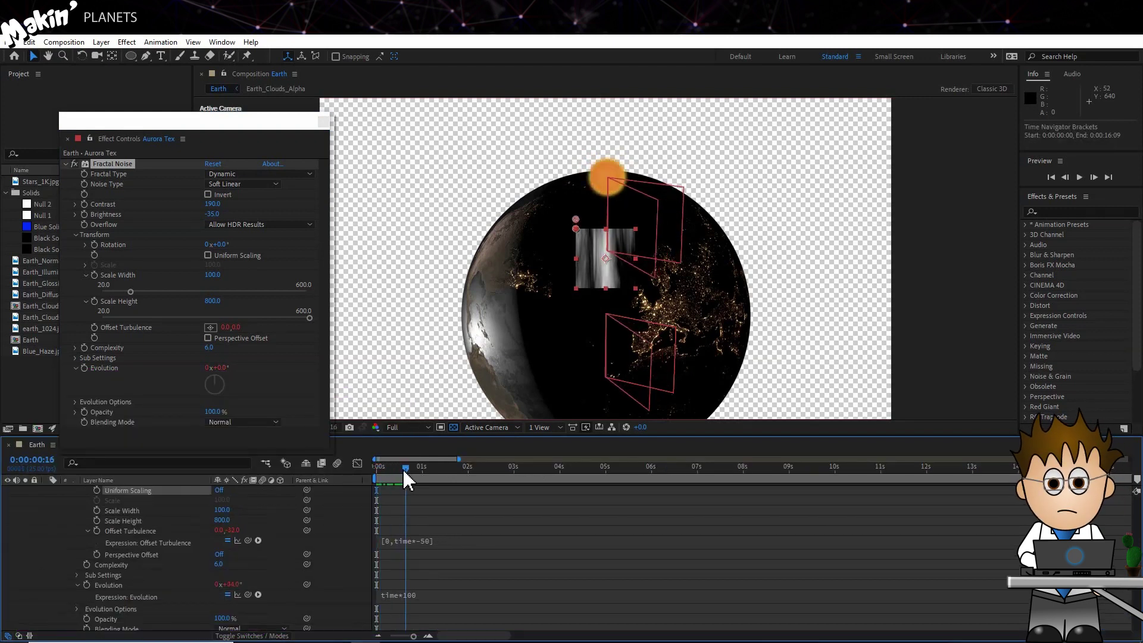
- Apply a Tint effect to Aurora Tex with Map White To set to bright green
left_click(127, 42)
mouse_move(185, 178)
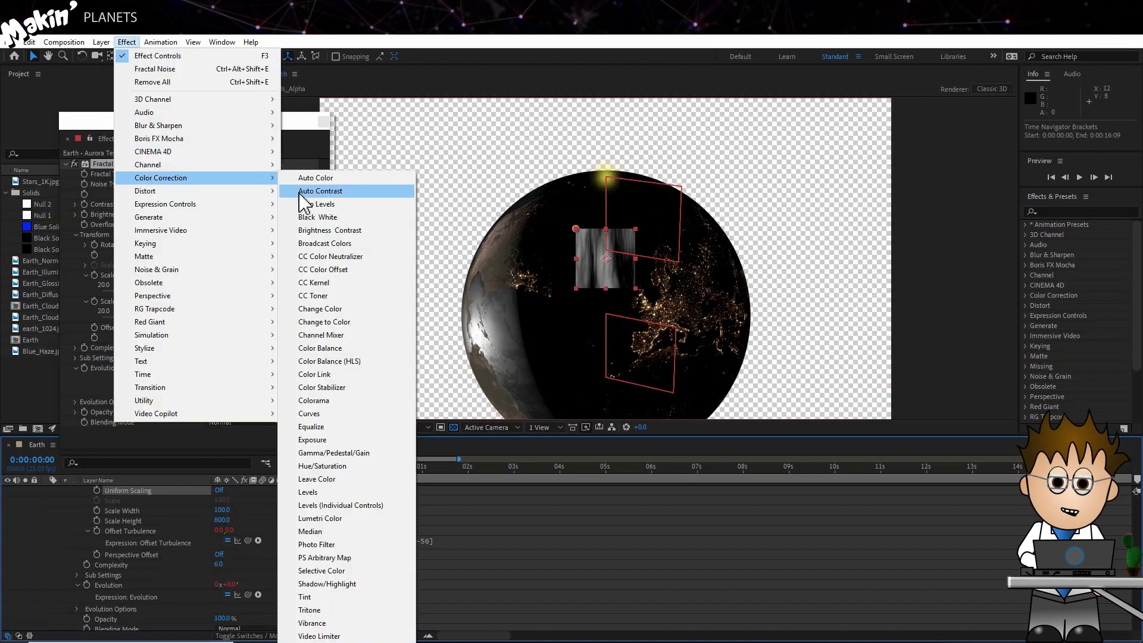
left_click(302, 596)
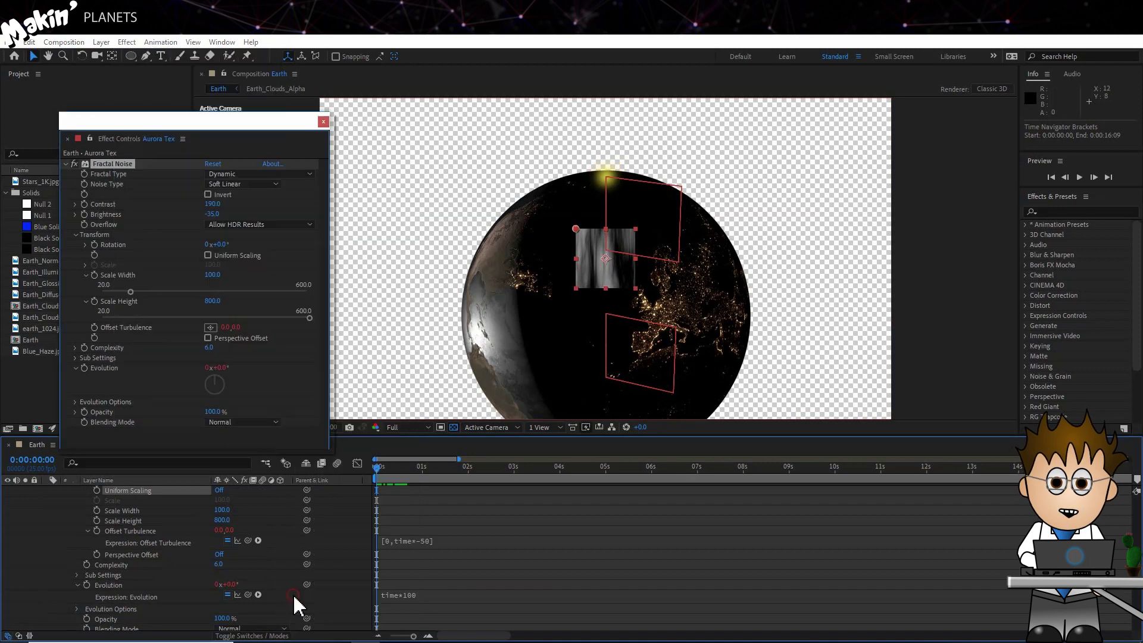
scroll(197, 417, "up", 1)
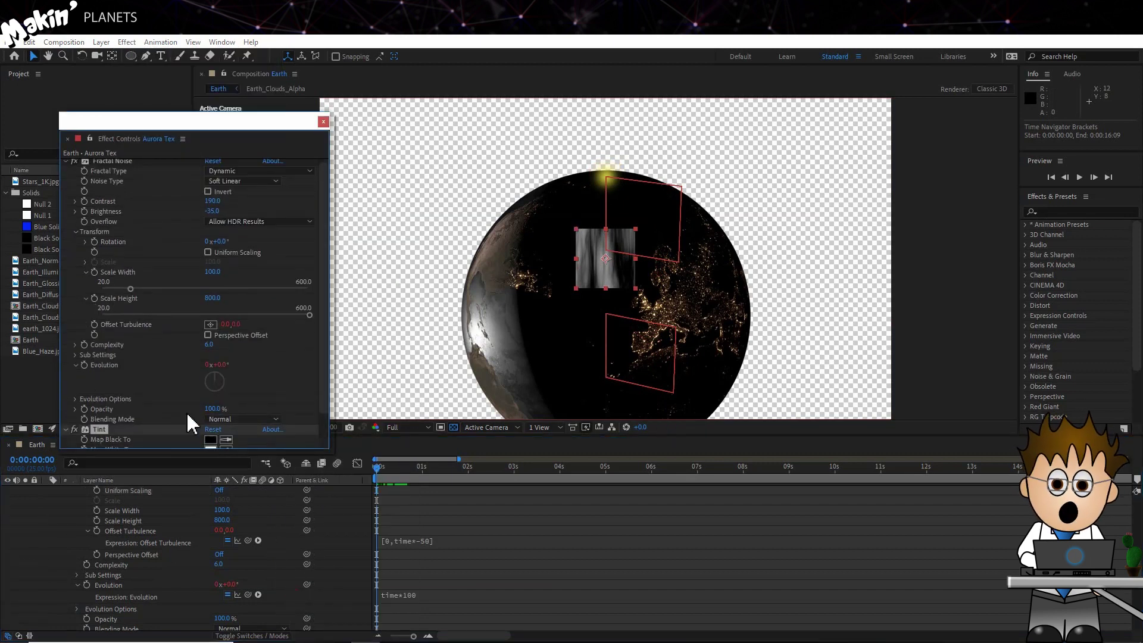
scroll(191, 420, "down", 1)
left_click(211, 423)
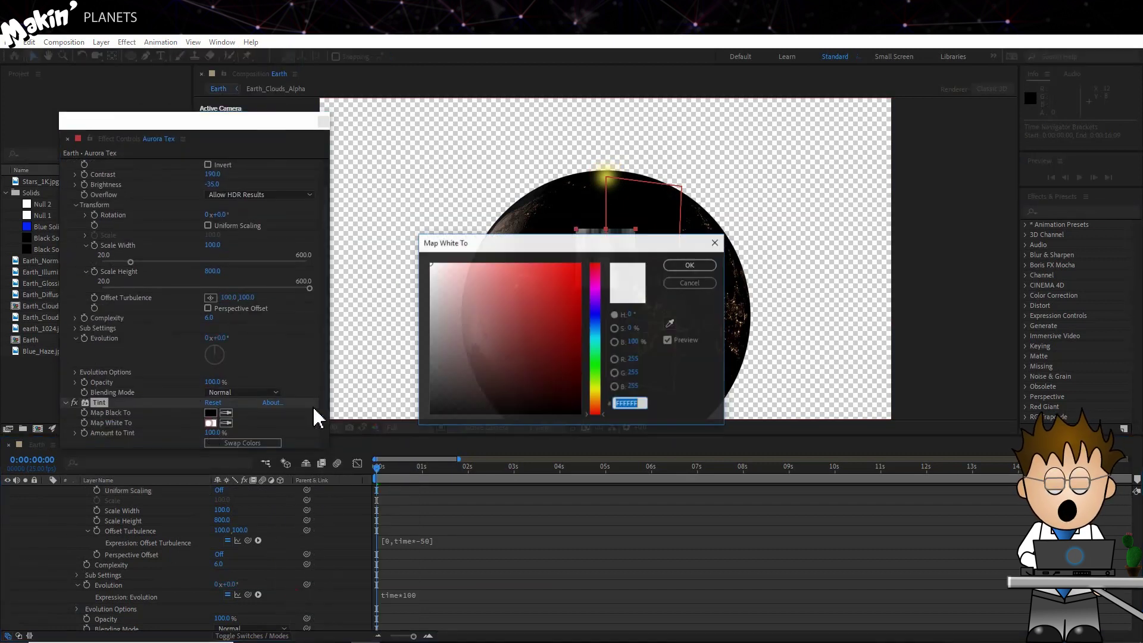
left_click(595, 365)
left_click(690, 265)
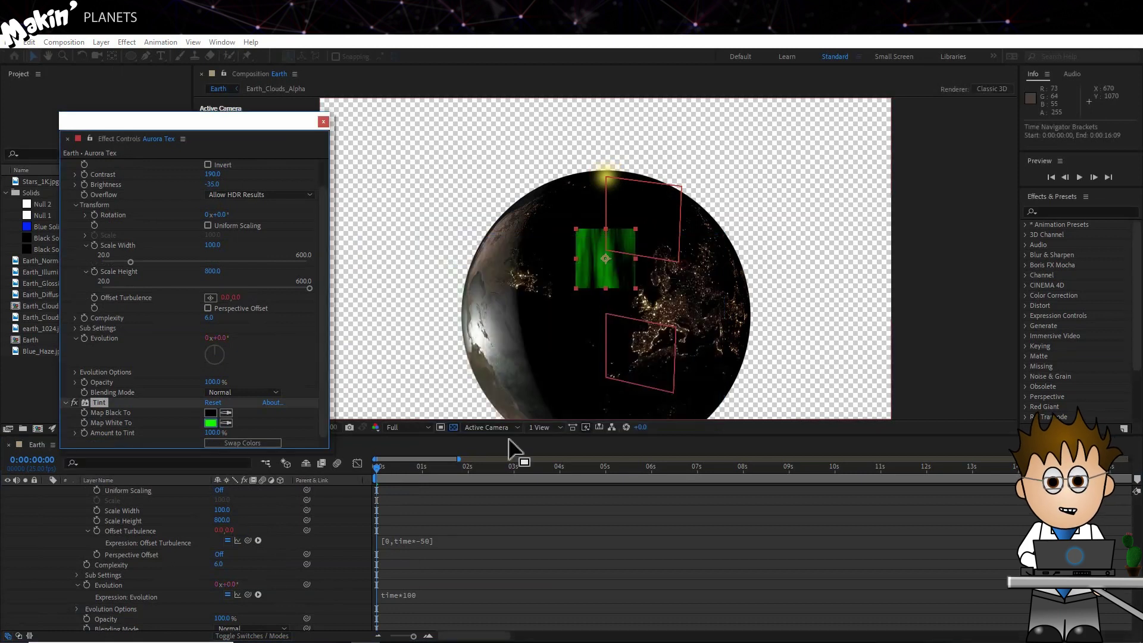
- Add a Map White To keyframe at 0:00:03:24
left_click(558, 477)
key("Home")
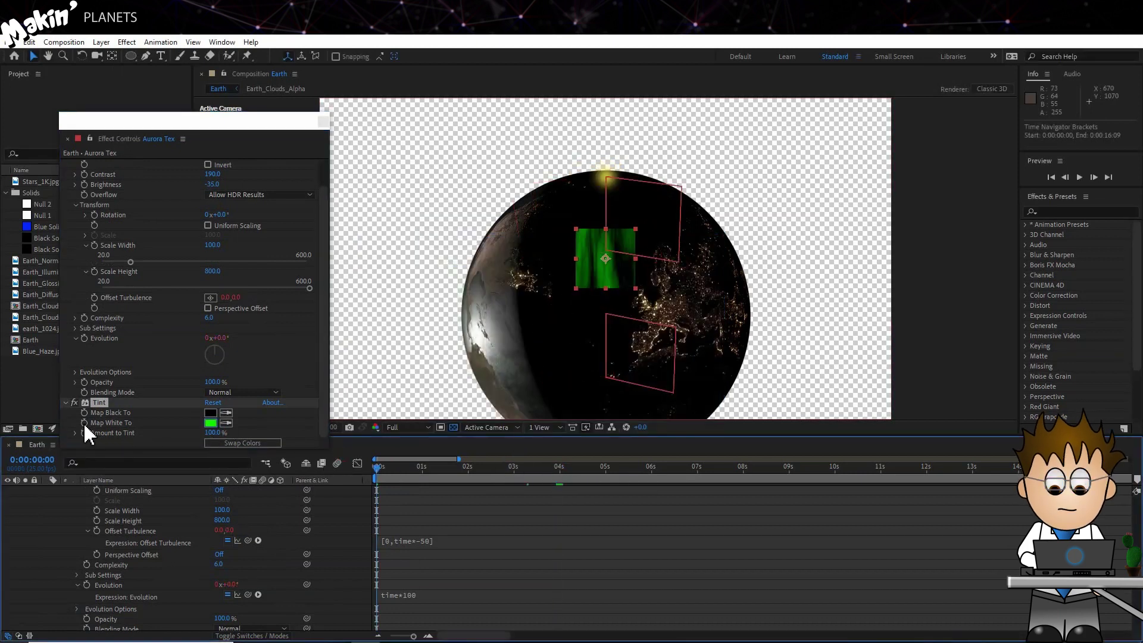
left_click(556, 475)
scroll(186, 529, "up", 2)
scroll(179, 530, "up", 2)
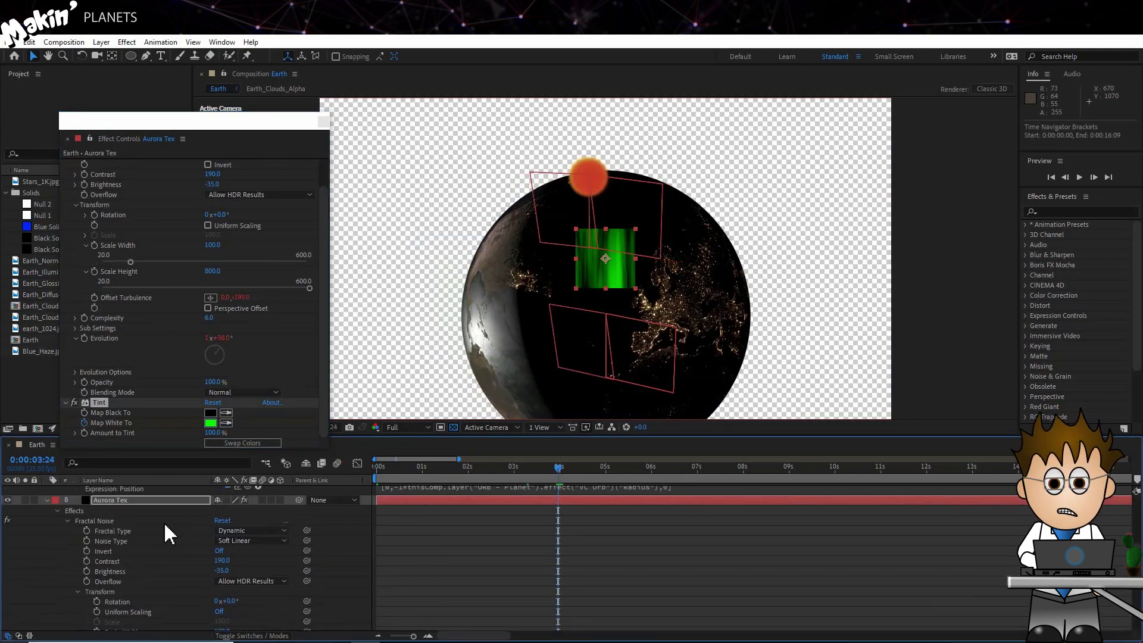
left_click(134, 501)
key("u")
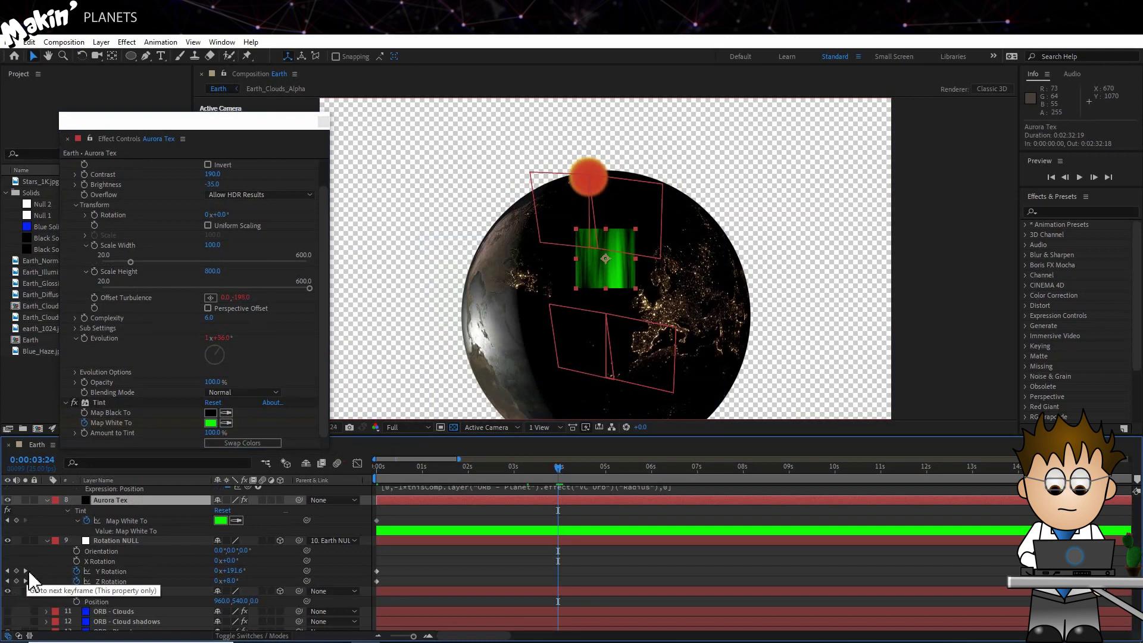
left_click(16, 521)
- At 0:00:01:24, start changing the Map White To colour toward blue
left_click(45, 540)
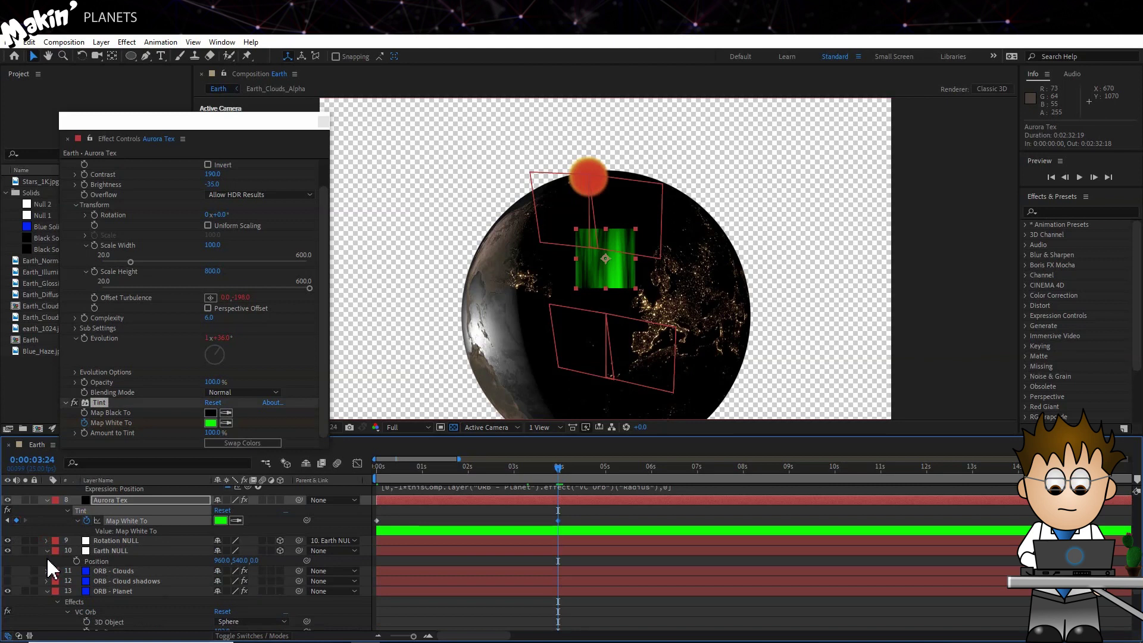
left_click(46, 551)
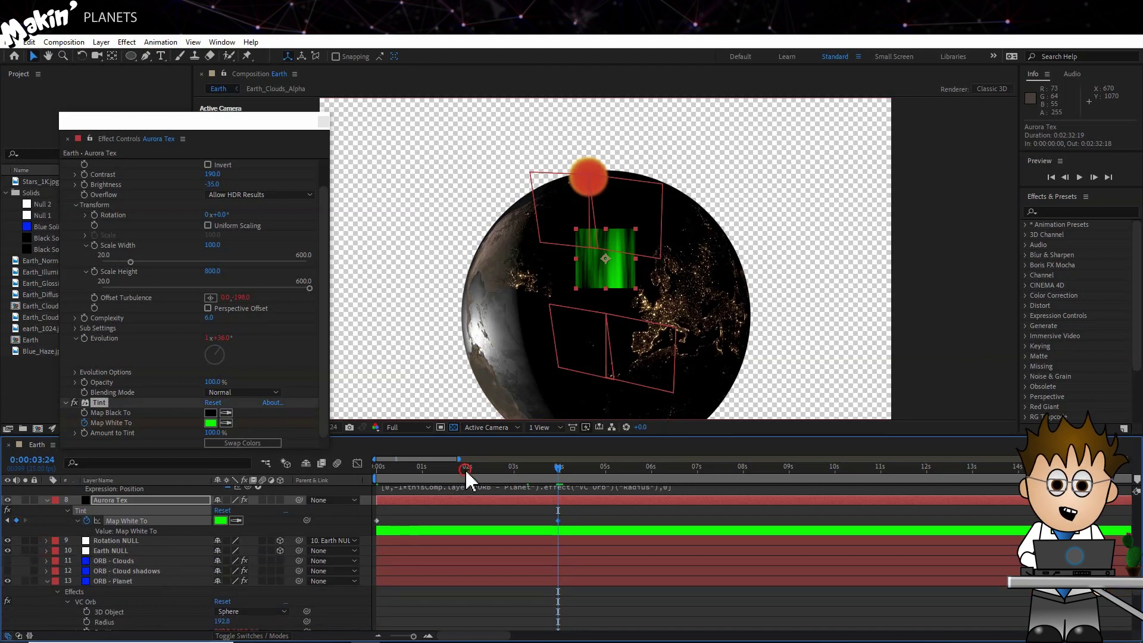
left_click(466, 469)
left_click(210, 423)
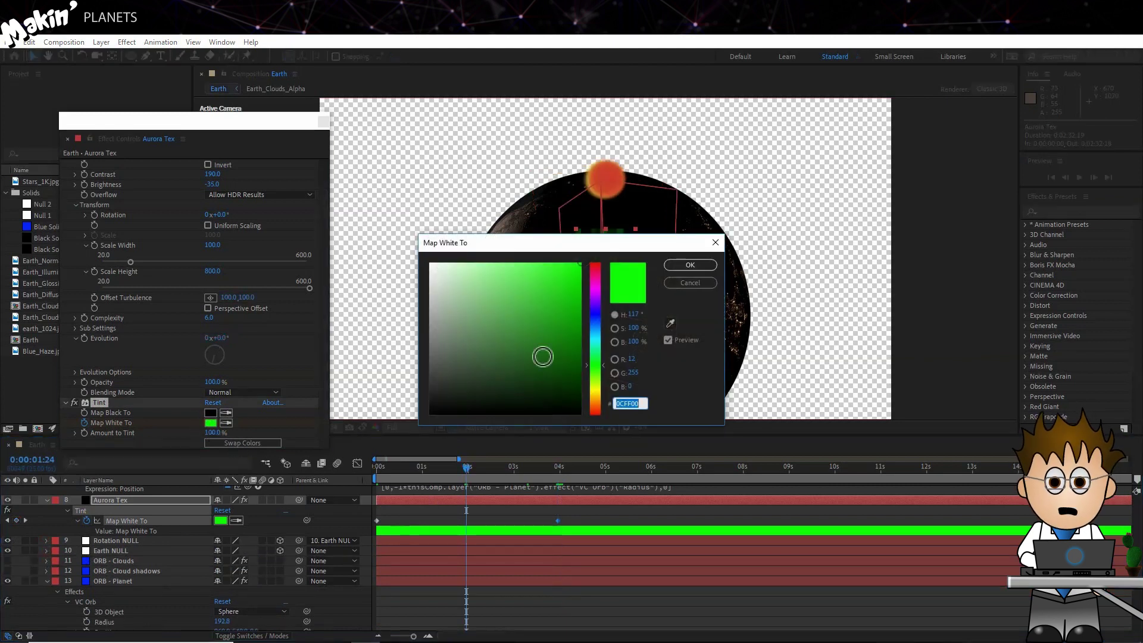
left_click(595, 329)
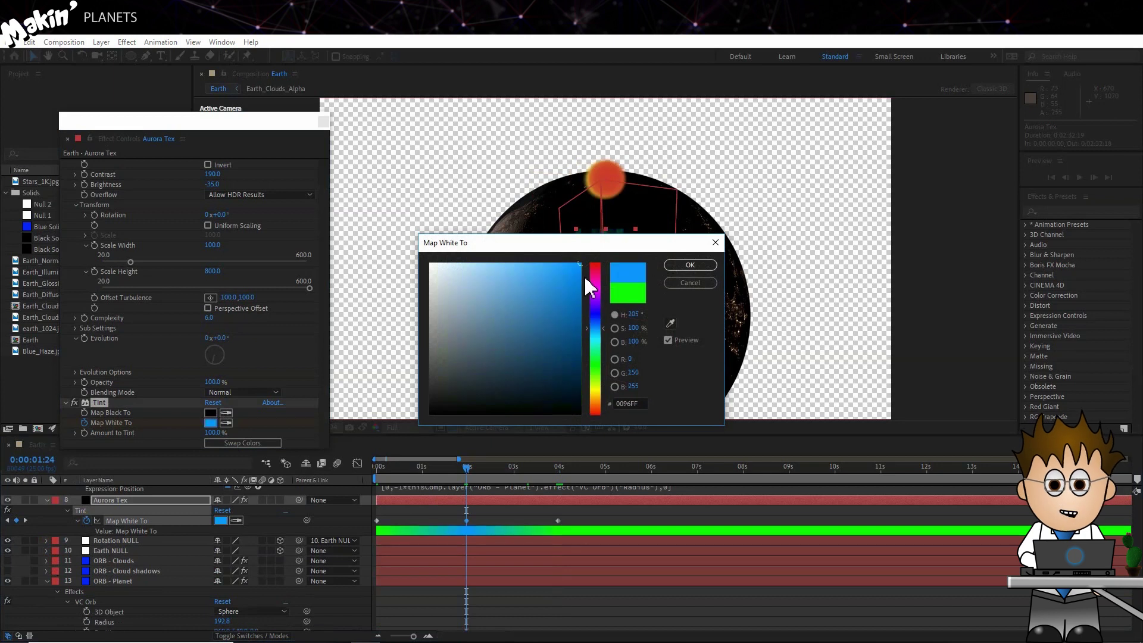
- Confirm a darker blue tint and add a loopOut cycle expression to Map White To
left_click_drag(606, 333, 607, 319)
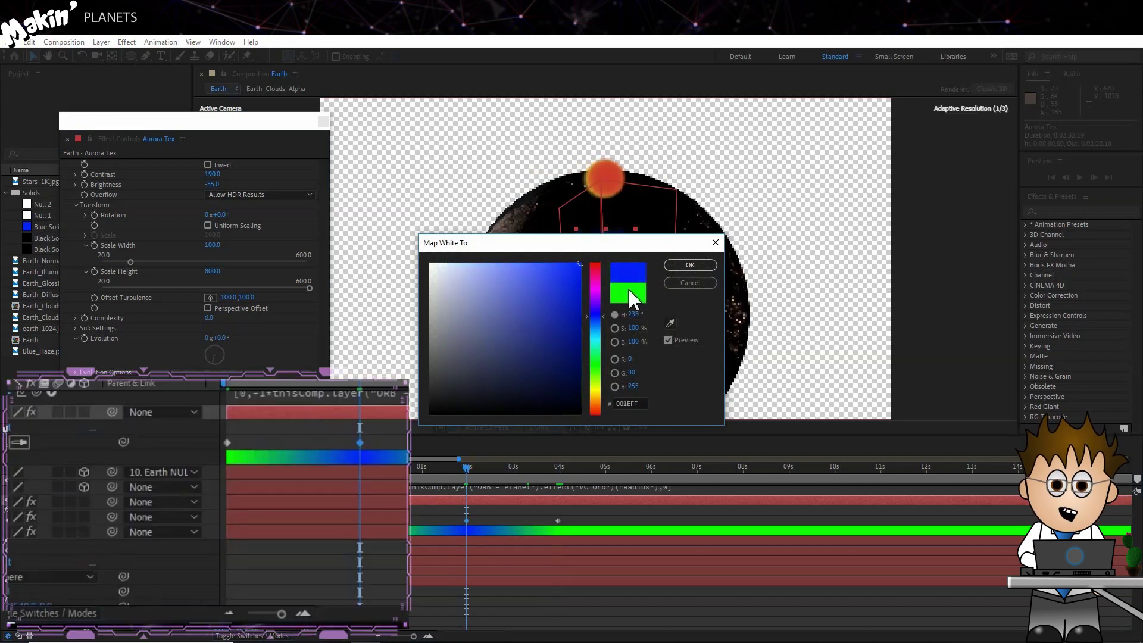
left_click(688, 266)
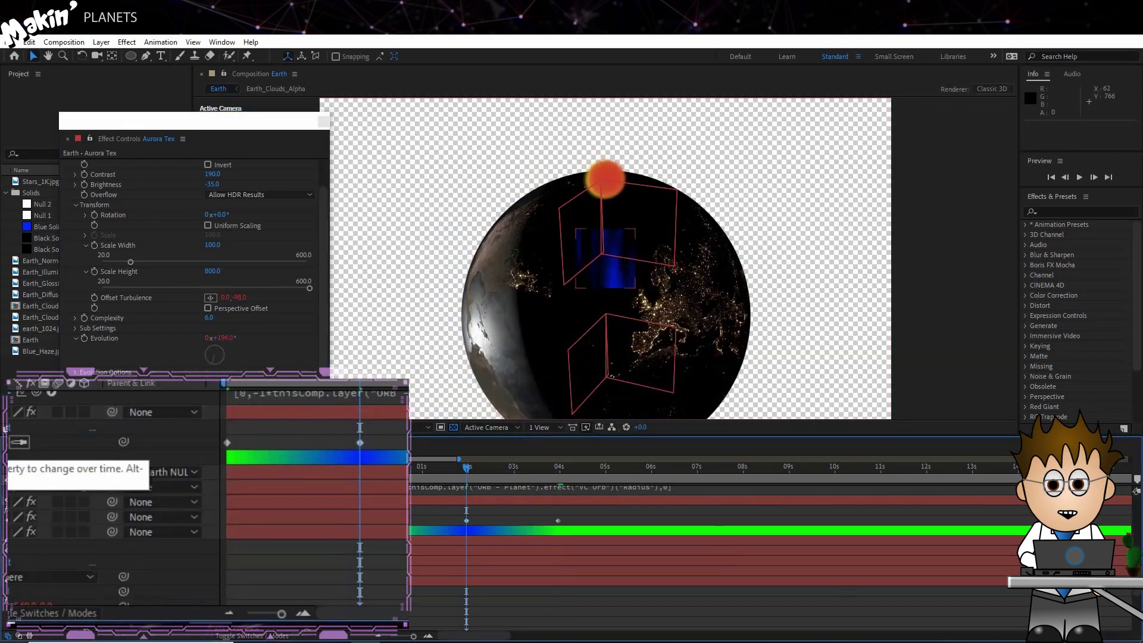
left_click(9, 442, "alt")
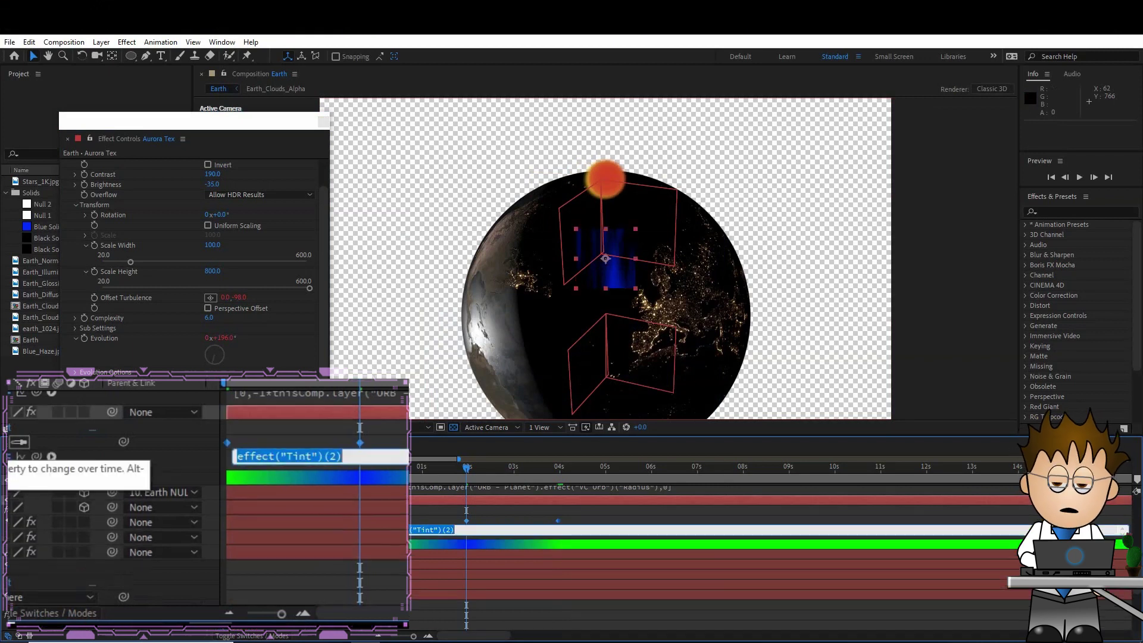
left_click(51, 457)
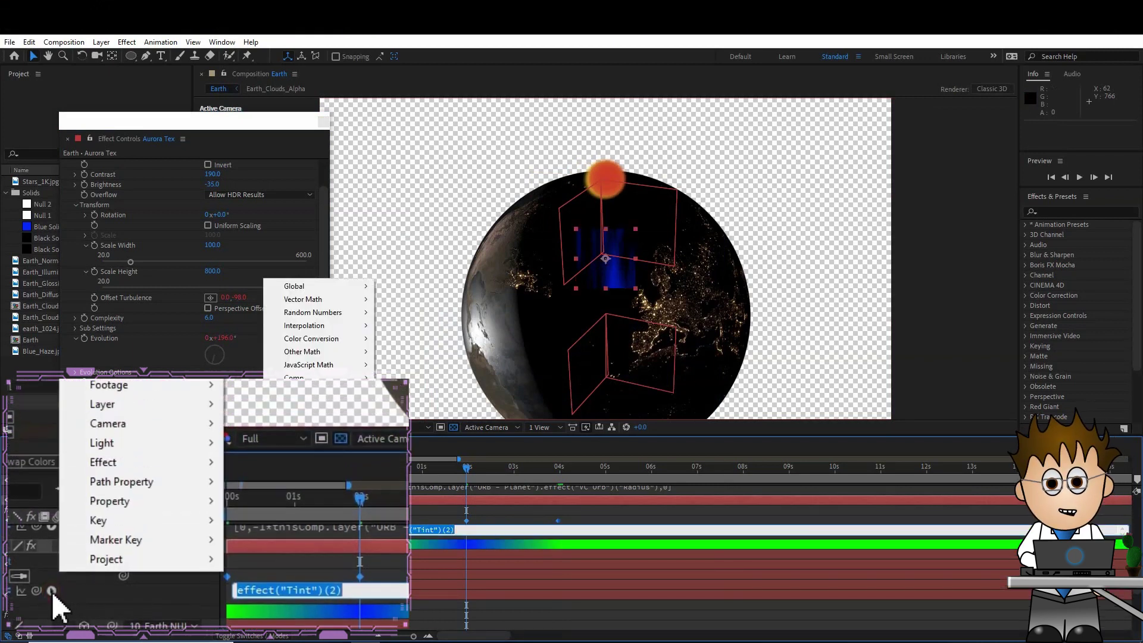
mouse_move(317, 469)
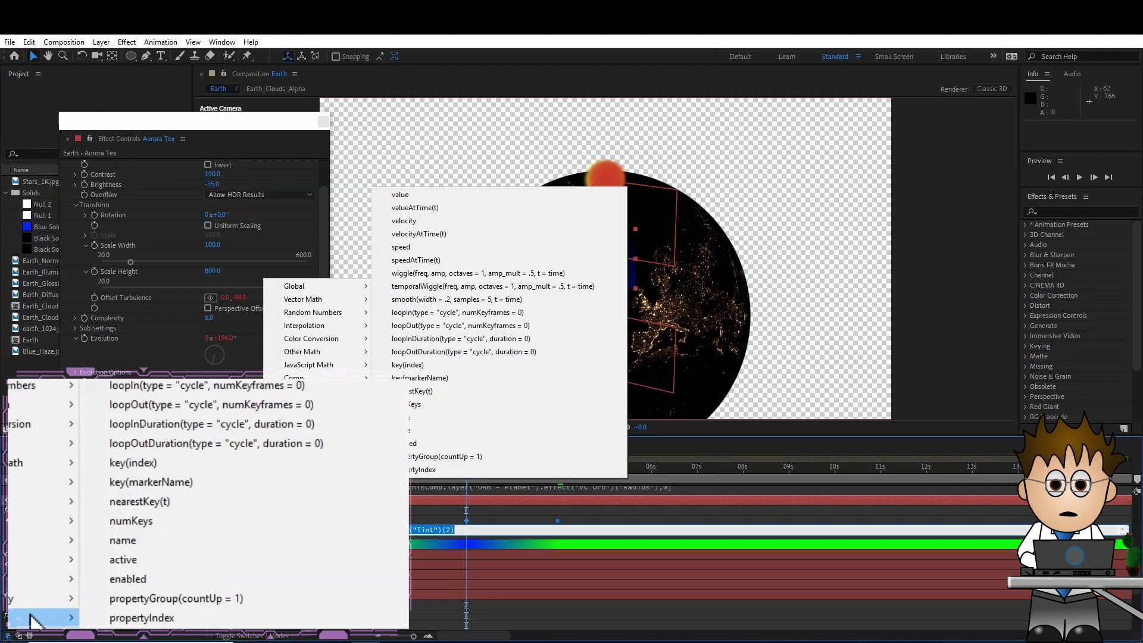
left_click(518, 326)
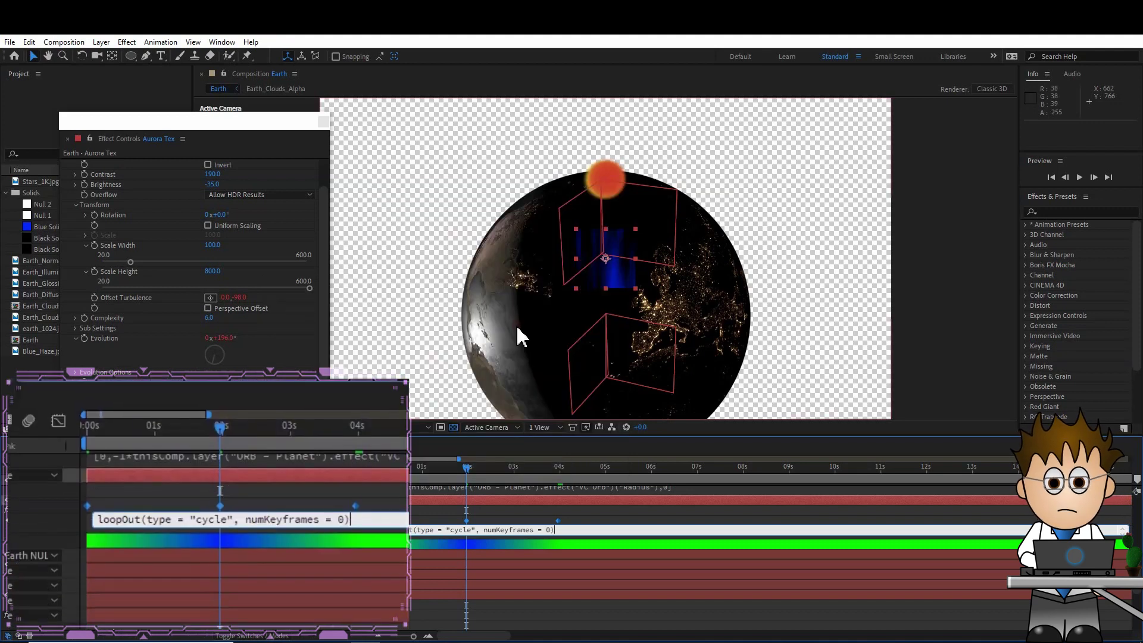
- Set numKeyframes to 3 in the loopOut expression and scrub to check the cycle
double_click(549, 529)
type("3")
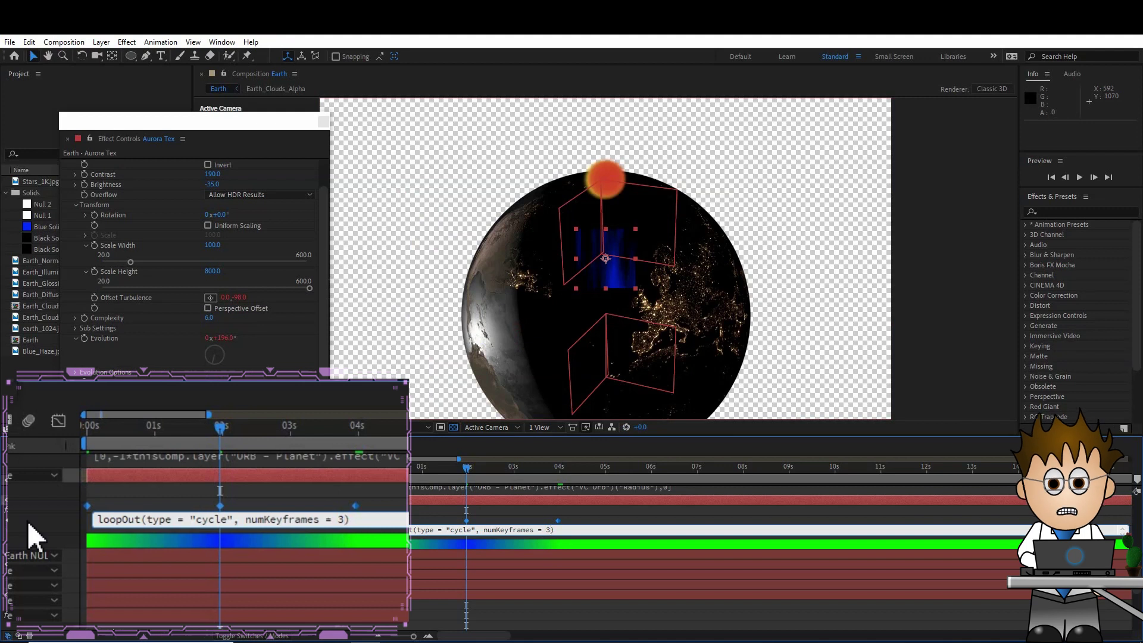
left_click(331, 541)
left_click_drag(470, 474, 188, 543)
- Change the CC Particle World particle type to Textured Faded Disc
scroll(182, 543, "up", 3)
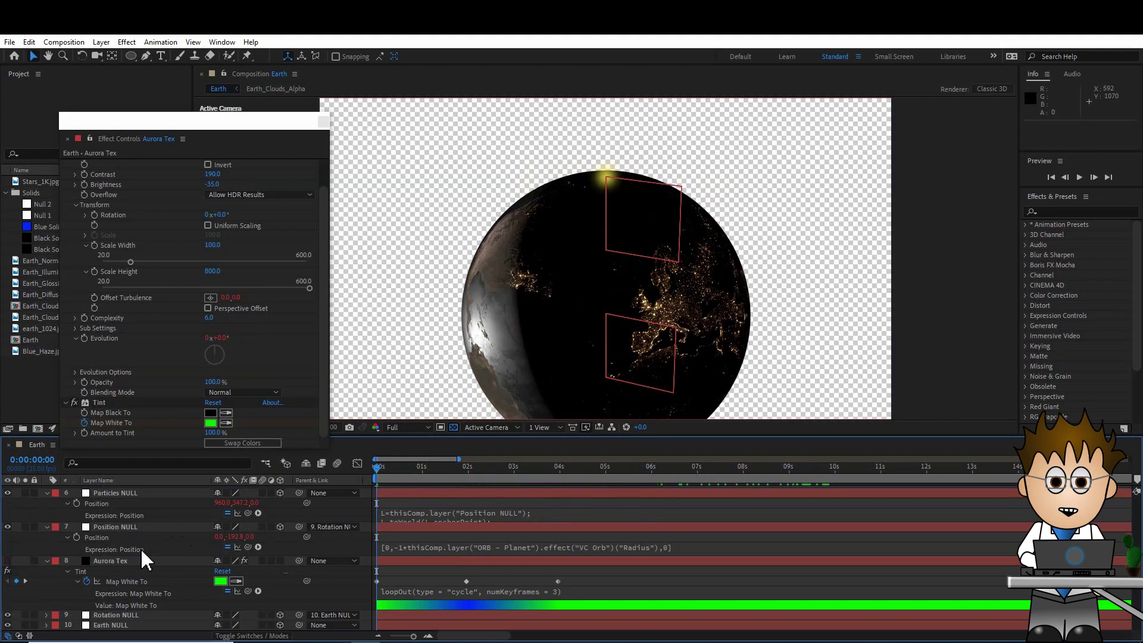
scroll(140, 551, "down", 10)
scroll(131, 536, "up", 2)
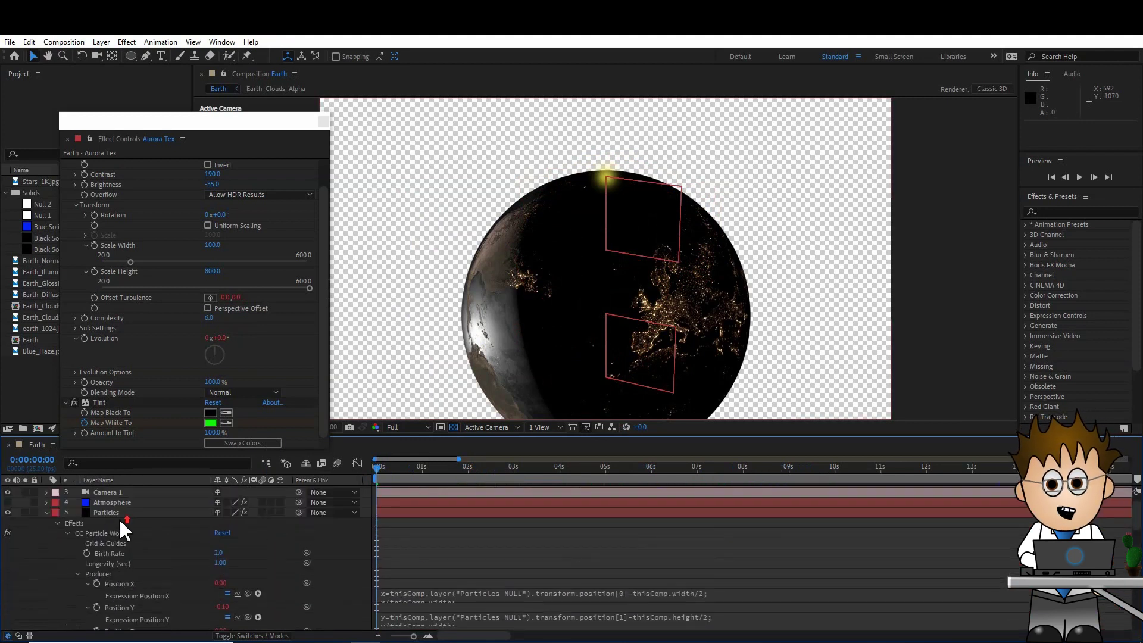
left_click(97, 534)
scroll(190, 362, "down", 5)
scroll(186, 356, "down", 1)
left_click(247, 317)
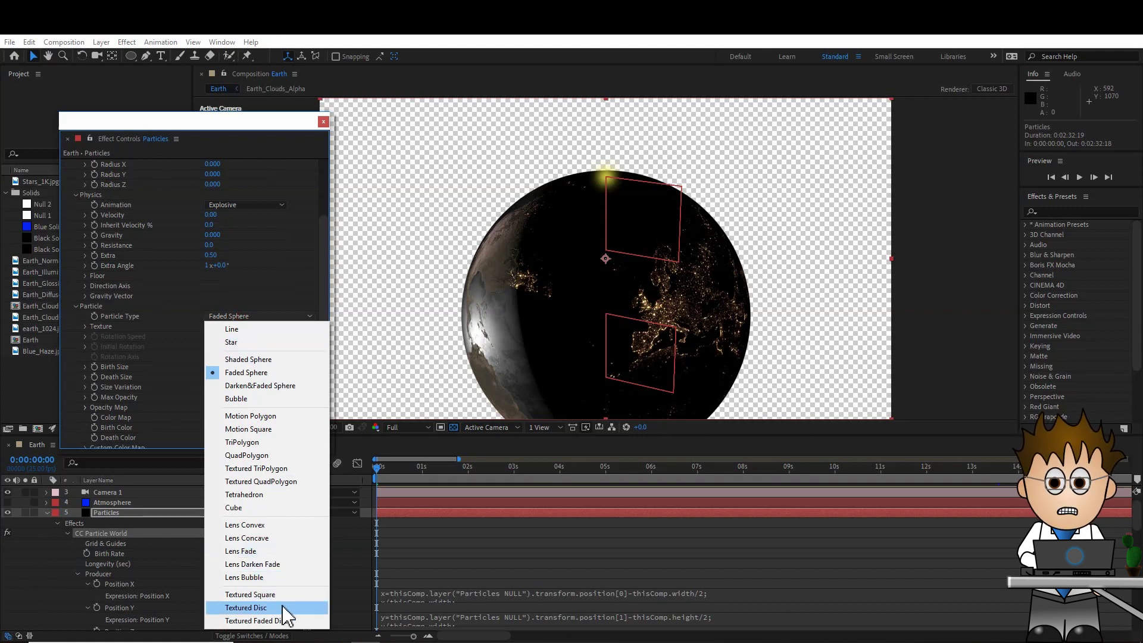
left_click(284, 620)
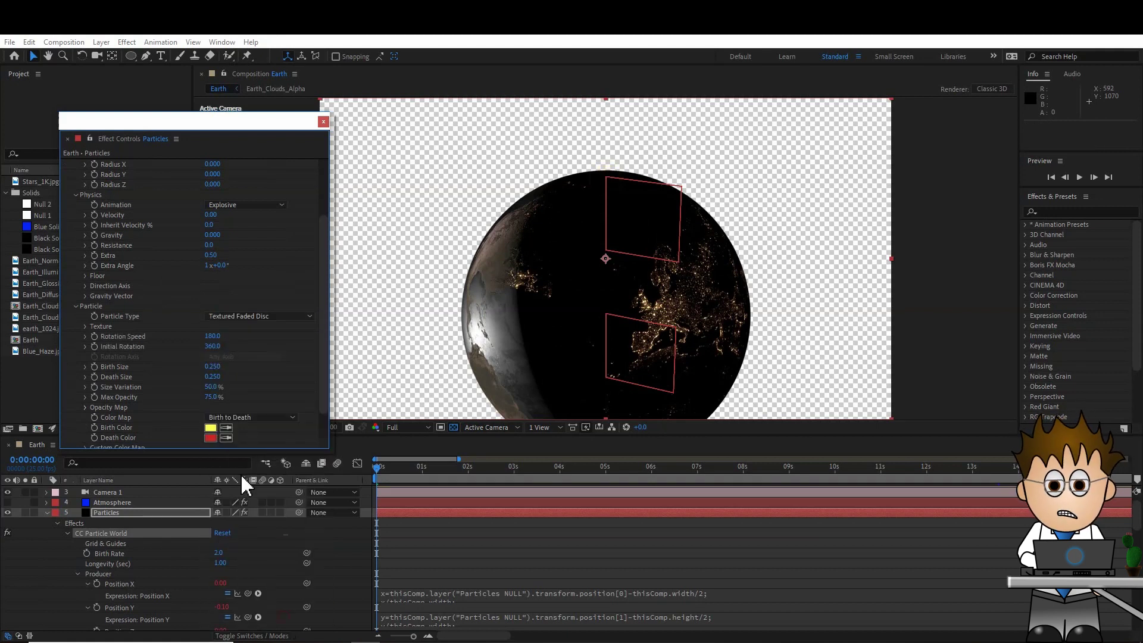
- Texture the particles with Aurora Tex using Effects & Masks, shown on black
left_click(85, 326)
left_click(232, 337)
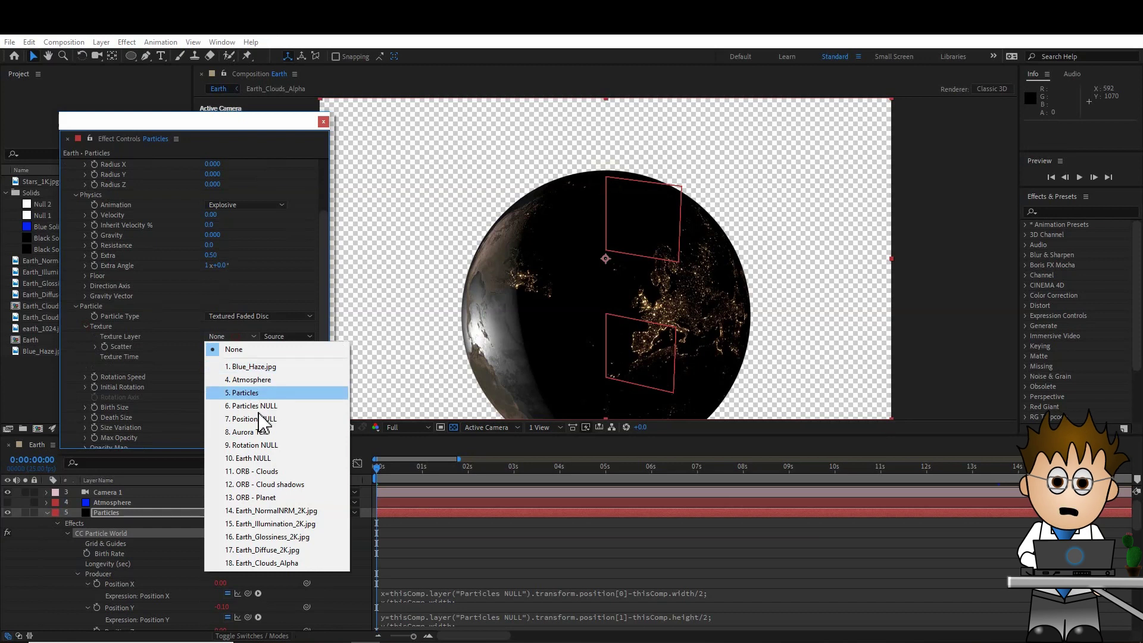
left_click(285, 433)
left_click(303, 337)
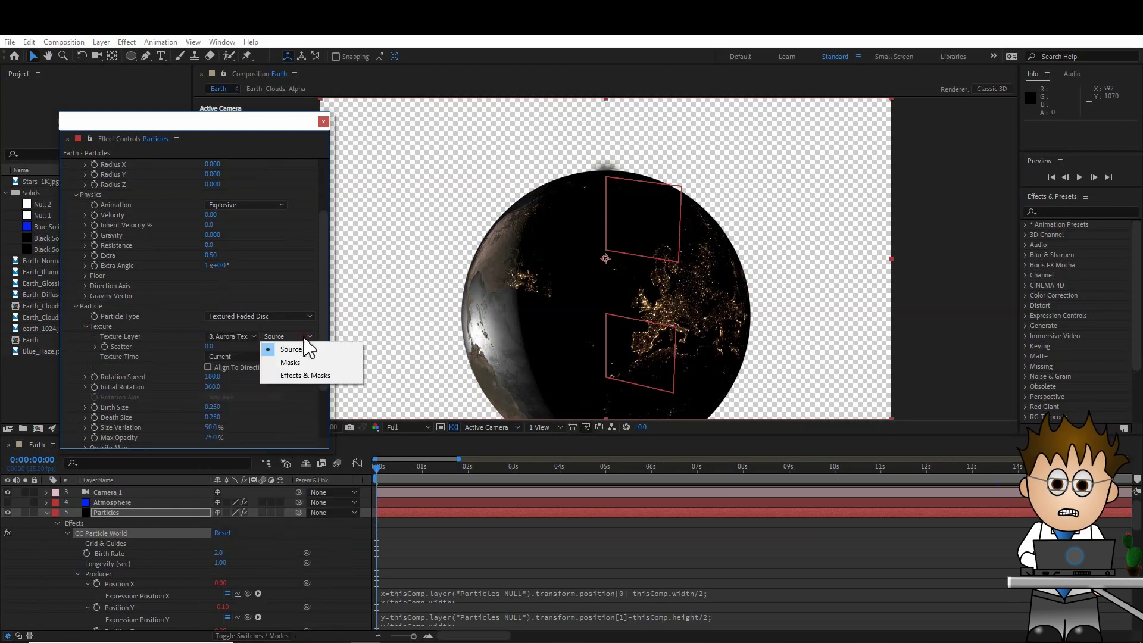
left_click(305, 376)
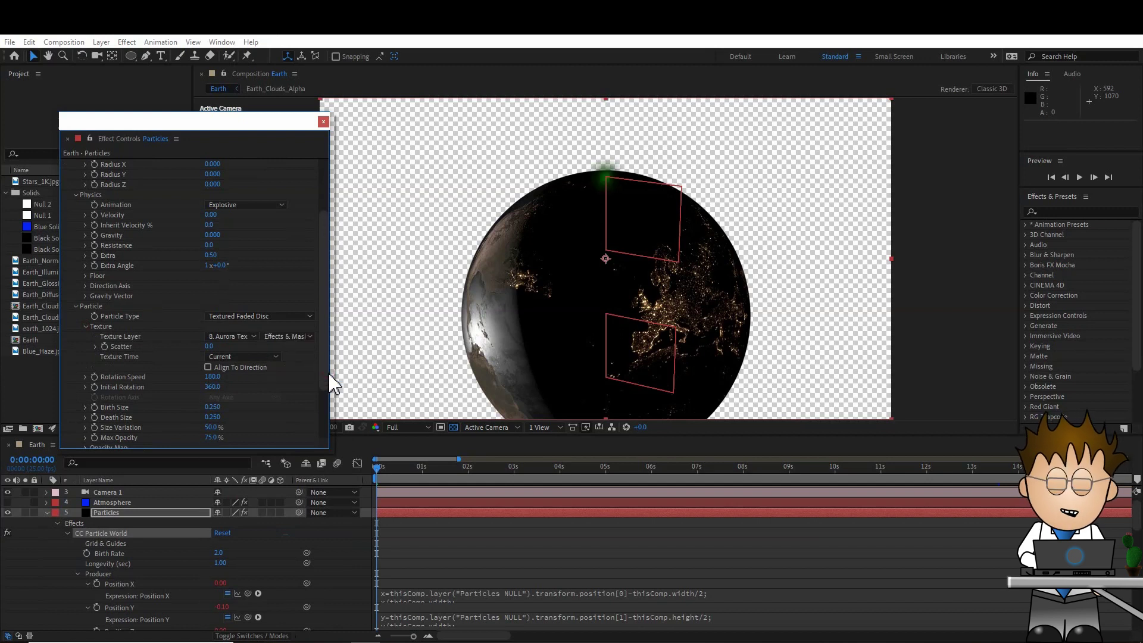
left_click(453, 427)
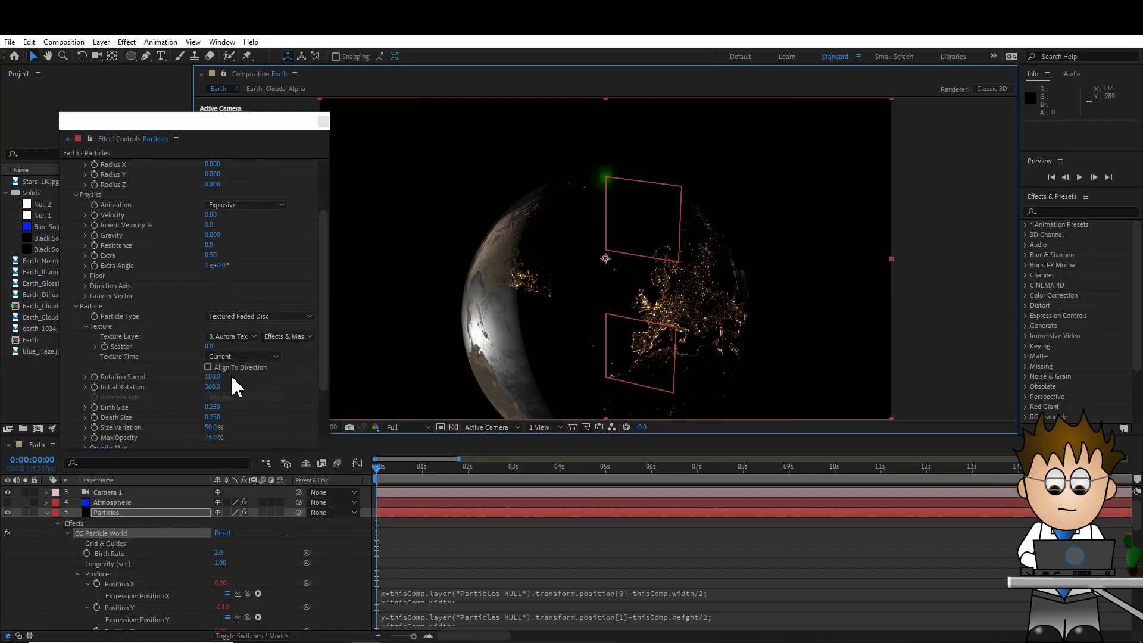
- Set the particles' Rotation Speed and Initial Rotation to 0
left_click(212, 376)
type("0")
left_click(213, 387)
type("0")
key("Return")
- Set Texture Time to From Start and the particle Transfer Mode to Add
left_click(262, 357)
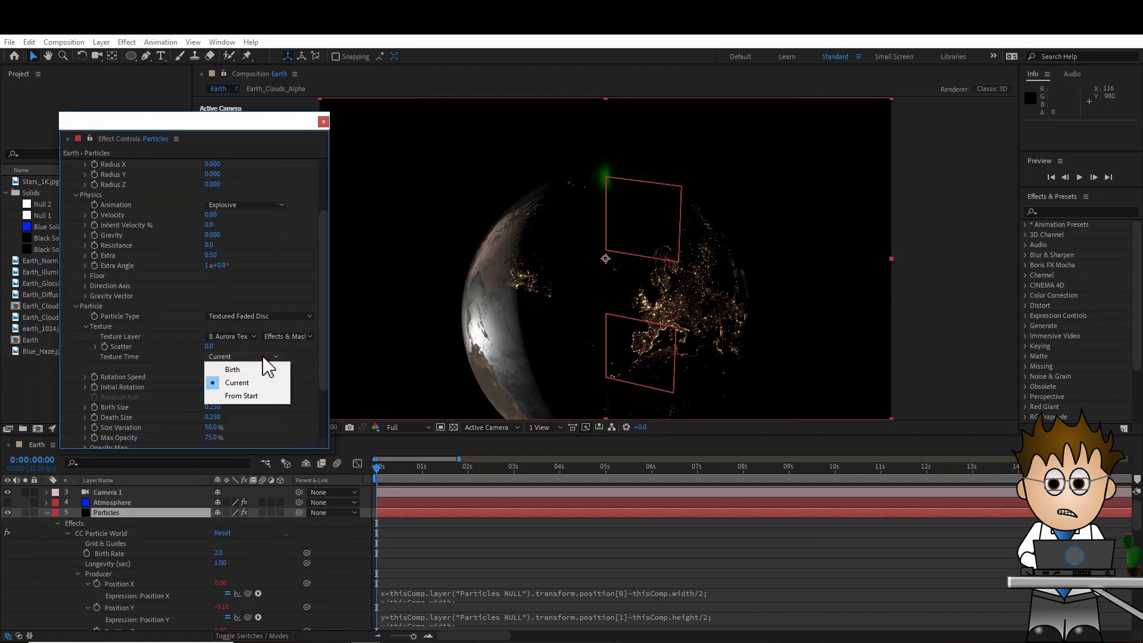
left_click(262, 397)
scroll(261, 402, "down", 3)
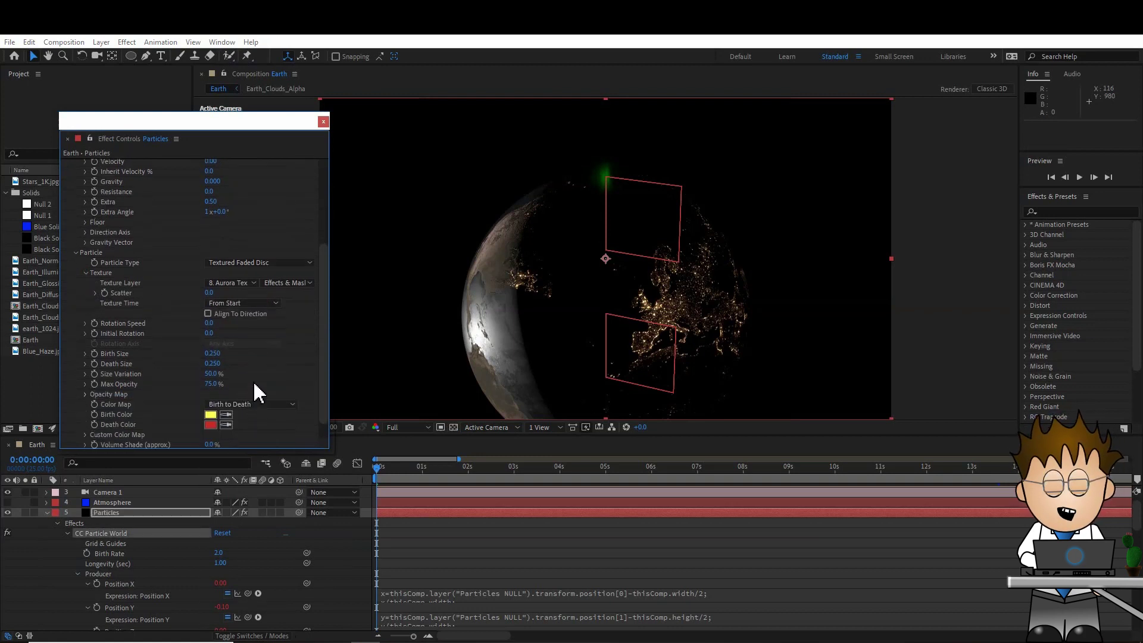
scroll(260, 393, "down", 1)
left_click(245, 433)
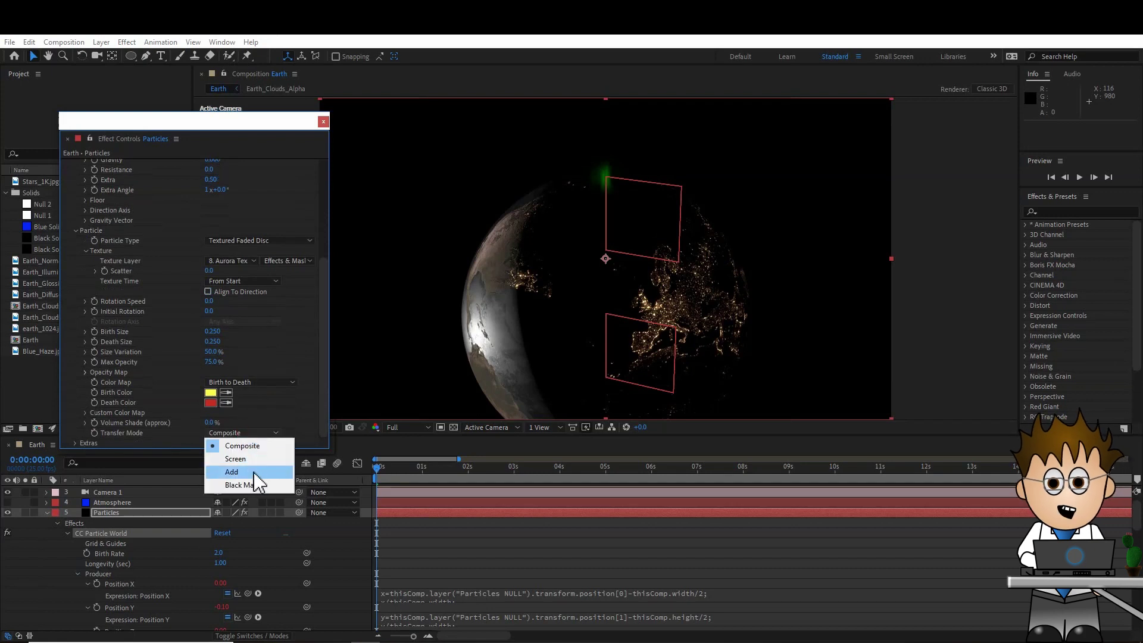
left_click(232, 472)
- Make the Birth Color white and the Death Color black (000000)
left_click(211, 393)
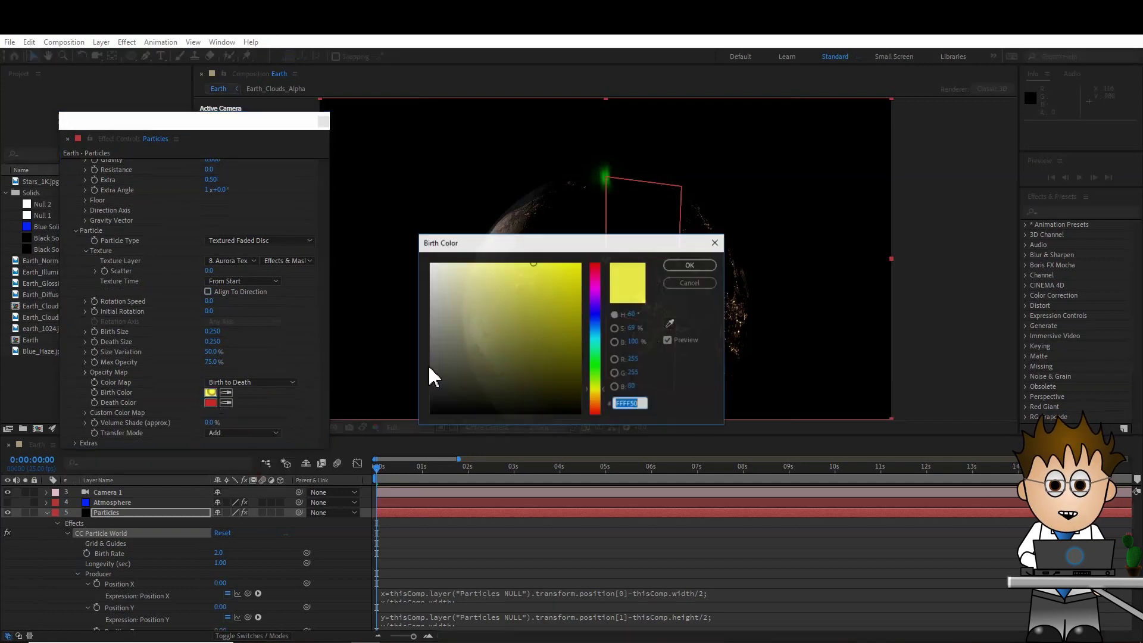
left_click_drag(428, 375, 357, 244)
left_click(690, 265)
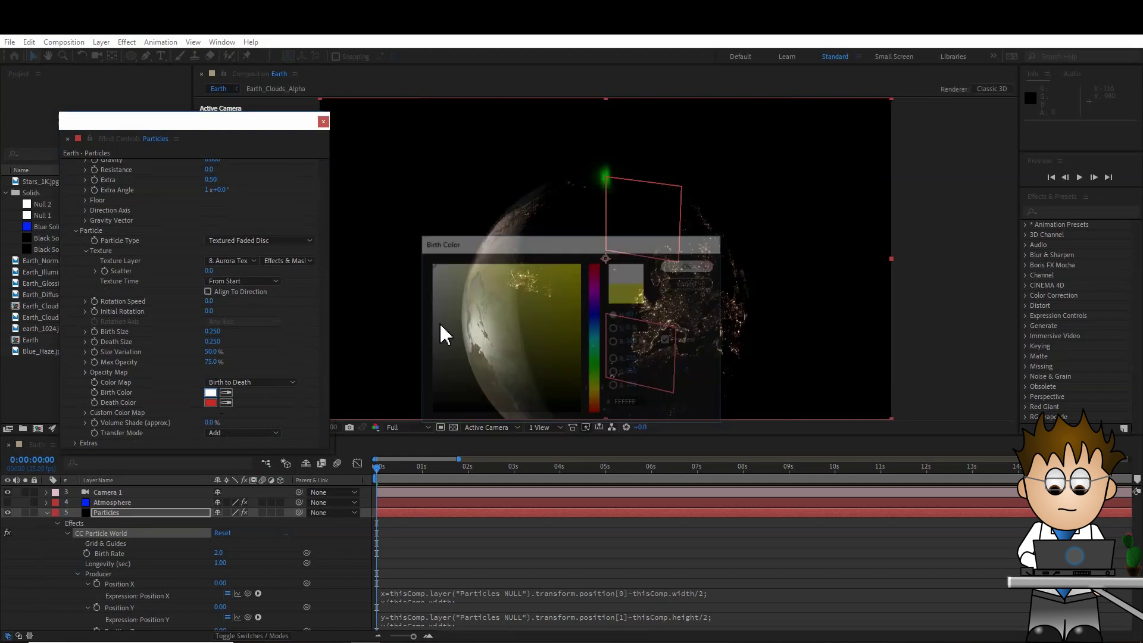
left_click(210, 403)
type("000000")
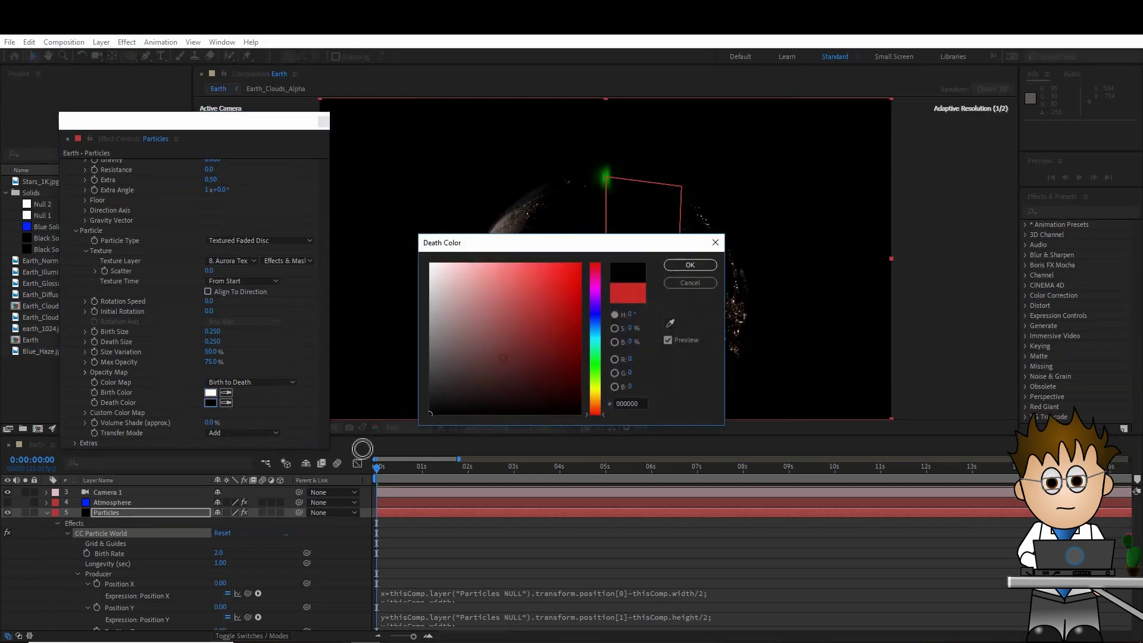
left_click(690, 265)
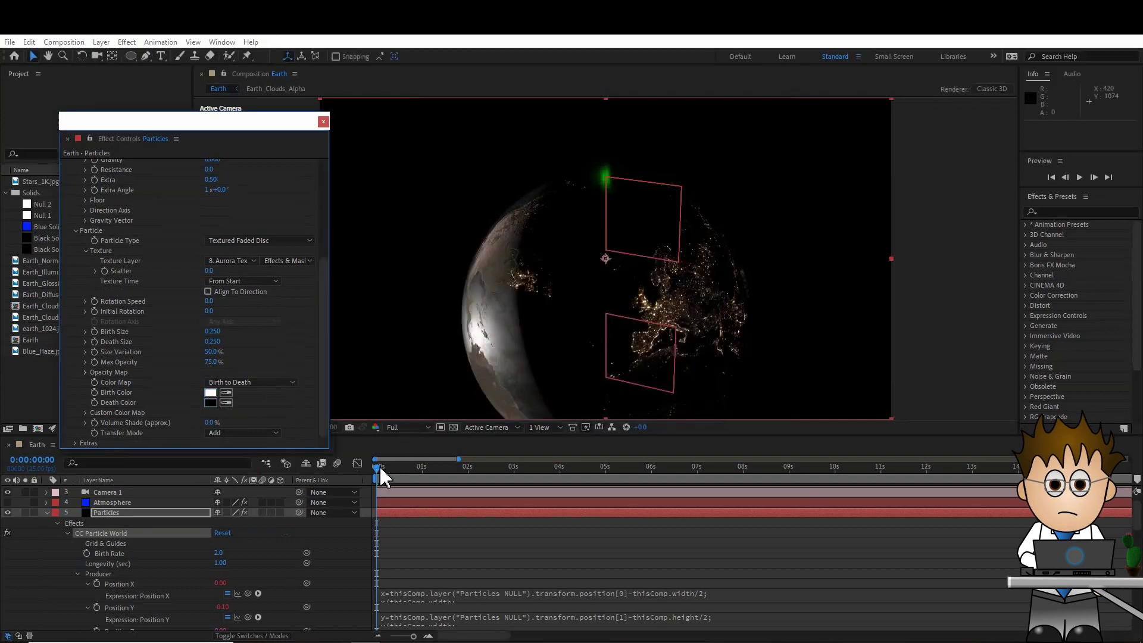
- Set the particle Birth Rate to 0.1 and Longevity to 10 seconds
scroll(289, 395, "up", 8)
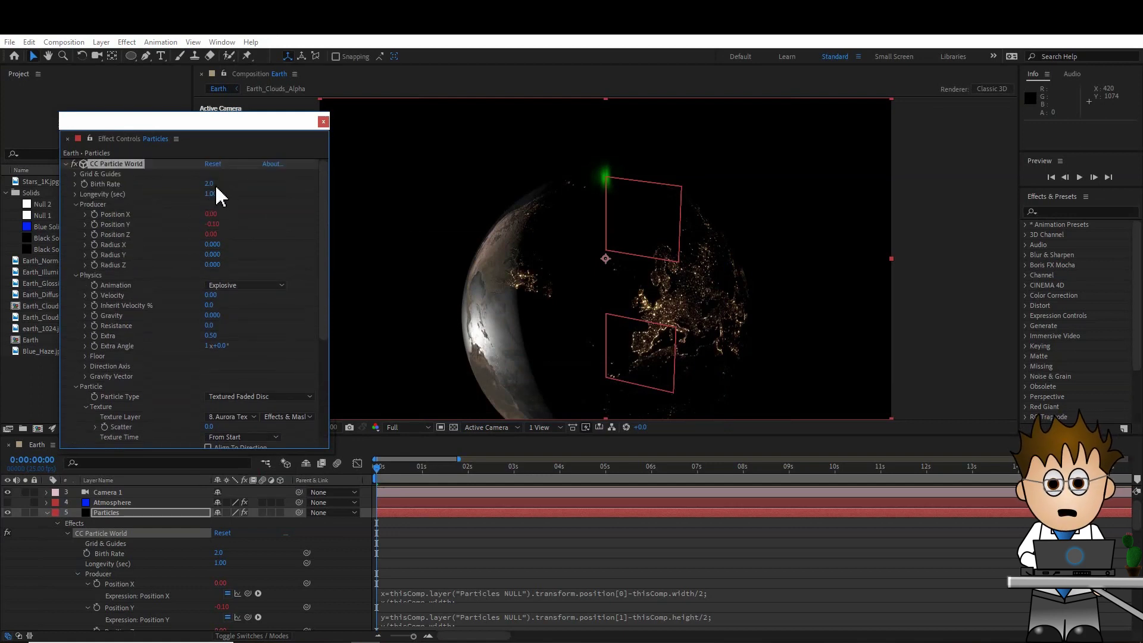
left_click(210, 183)
type("0.1")
key("Return")
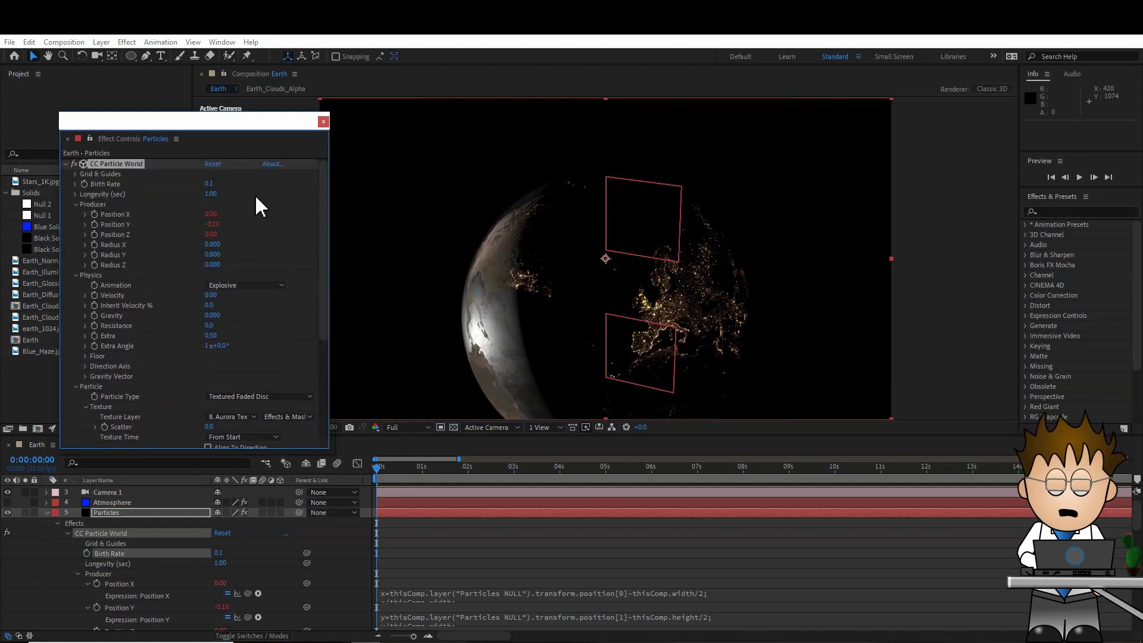
left_click(212, 194)
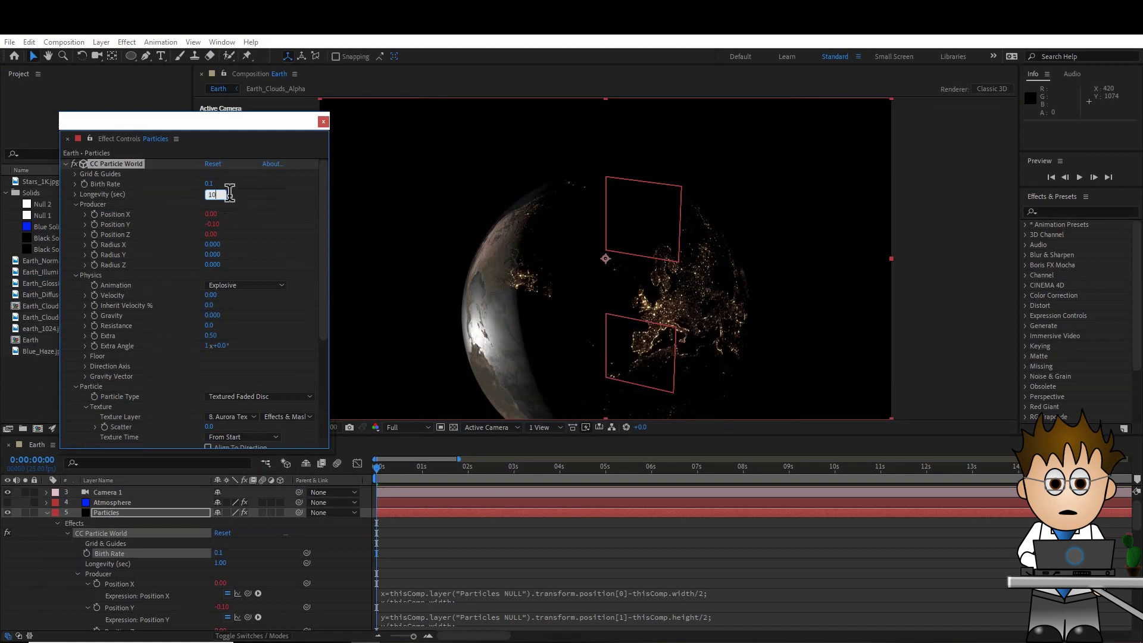
type("10")
key("Return")
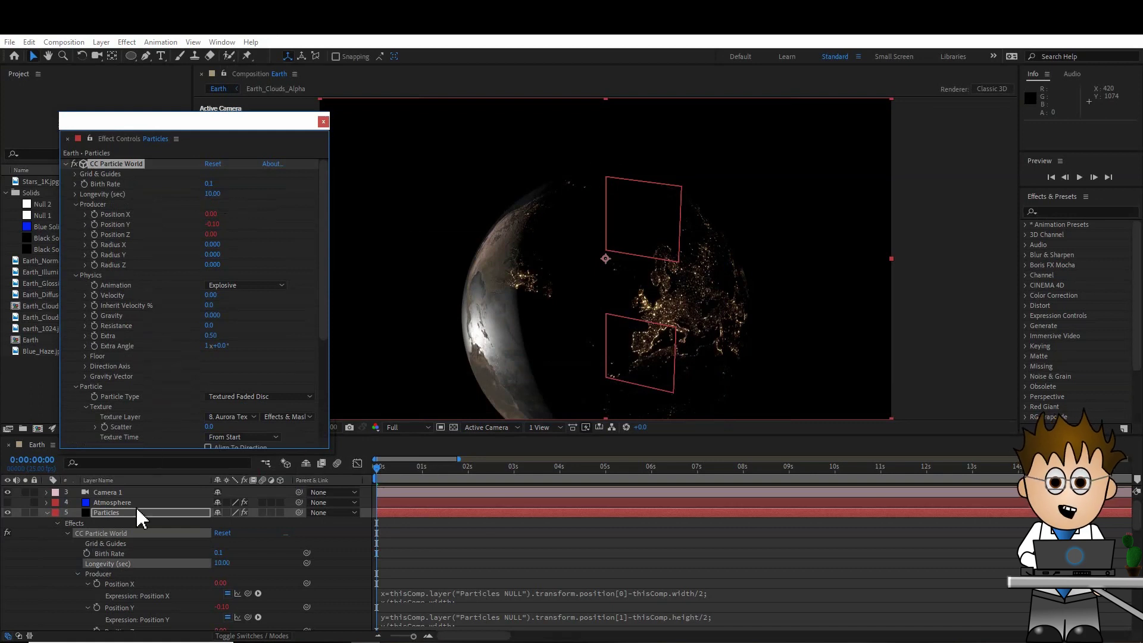
- Give the Rotation NULL layer's Z Rotation a wiggle(2,5) expression
scroll(138, 518, "down", 10)
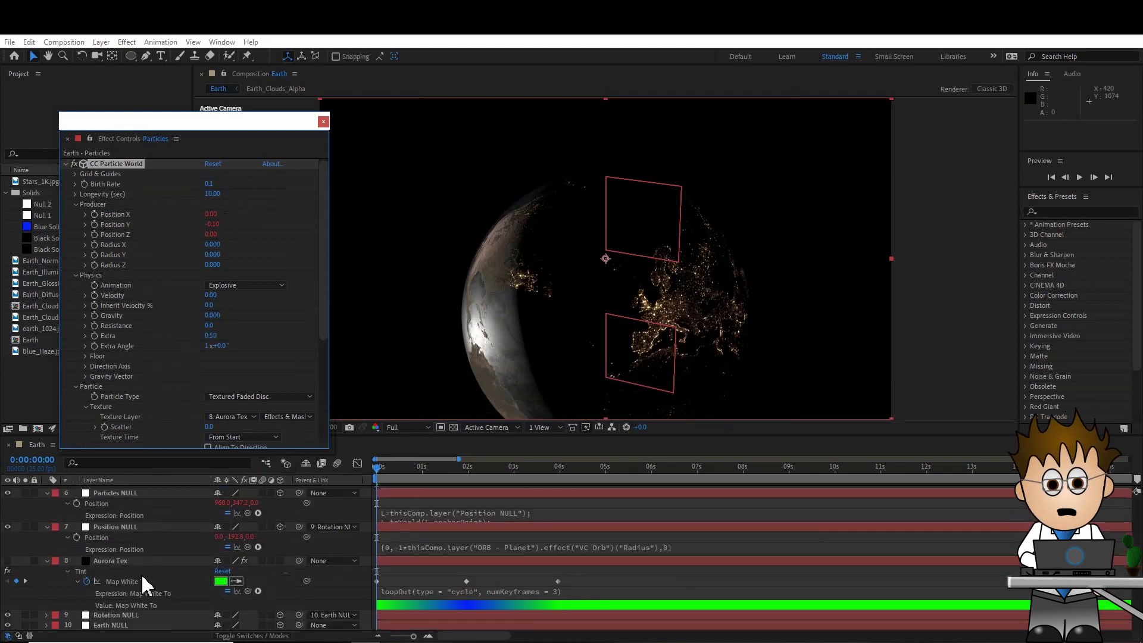
left_click(138, 616)
key("r")
scroll(153, 600, "down", 3)
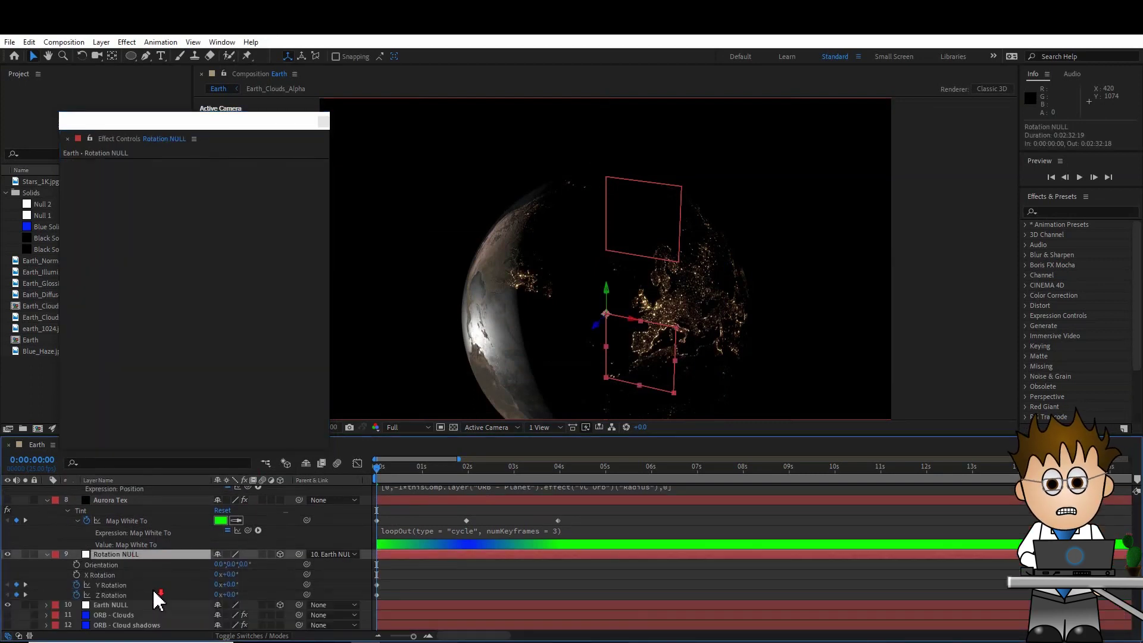
left_click(77, 564, "alt")
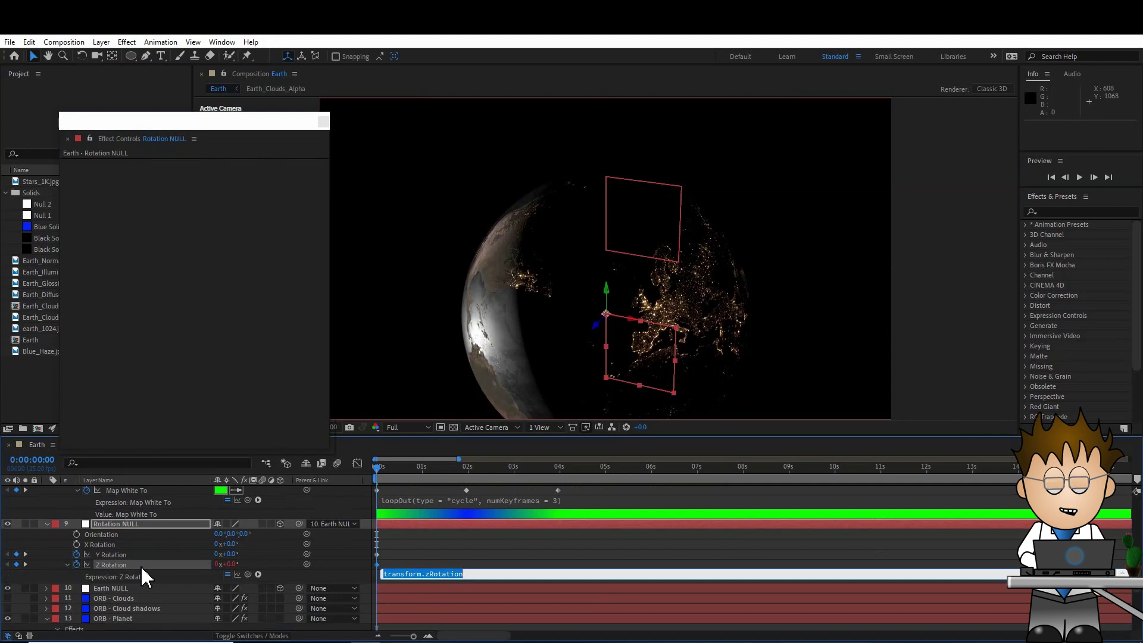
type("wiggle(2,5")
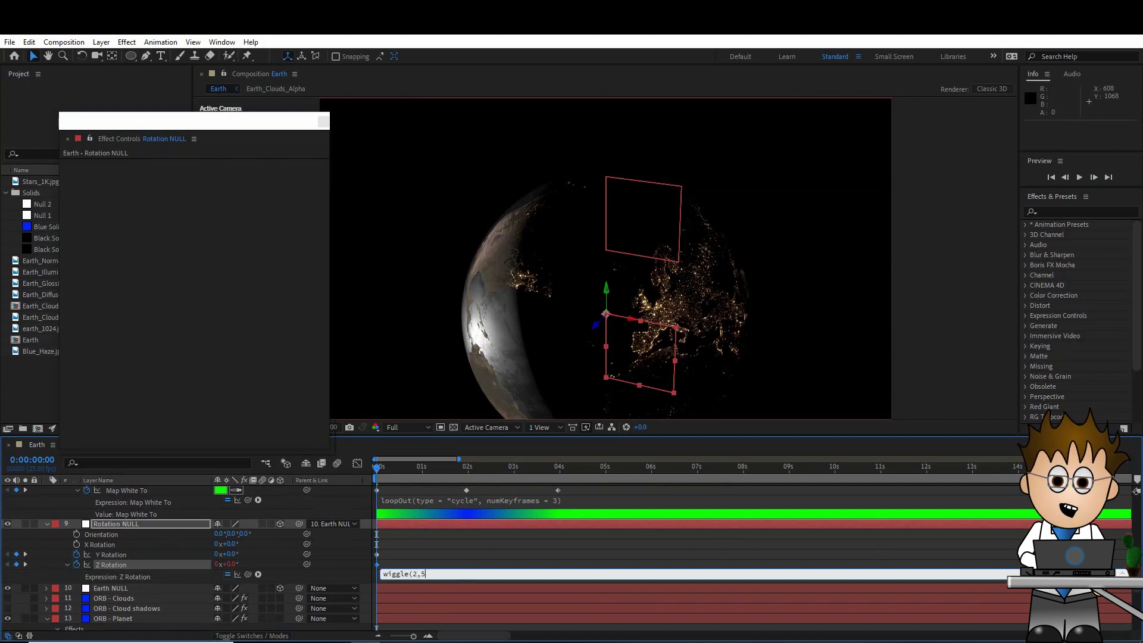
left_click(284, 576)
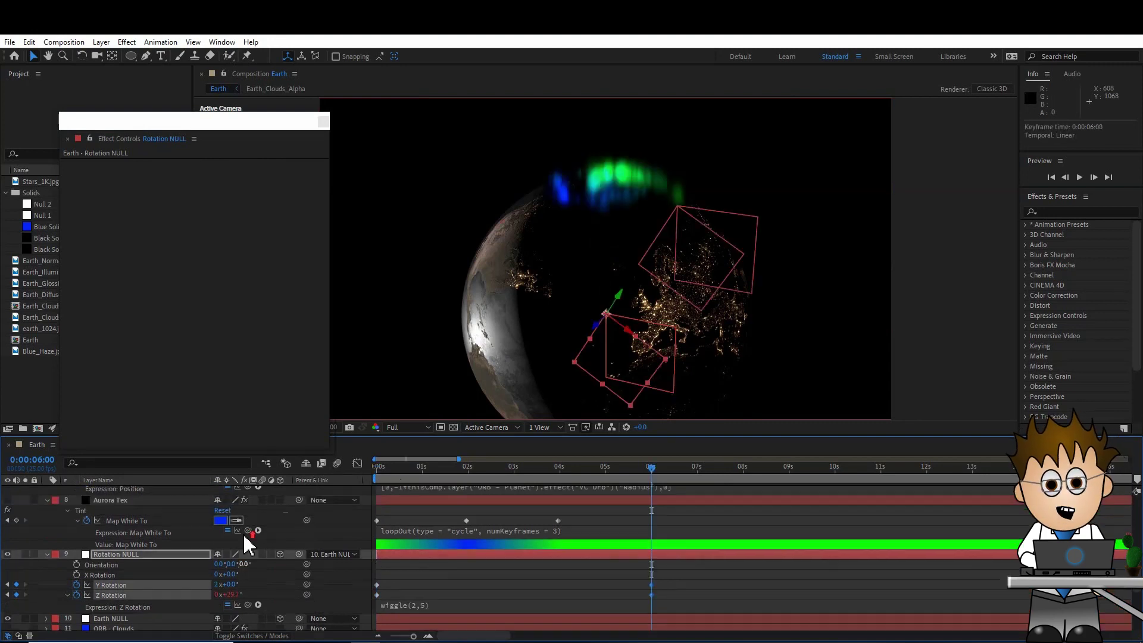
- Set the Particles layer's blend mode to Add, then preview the composition from the start
scroll(245, 541, "down", 10)
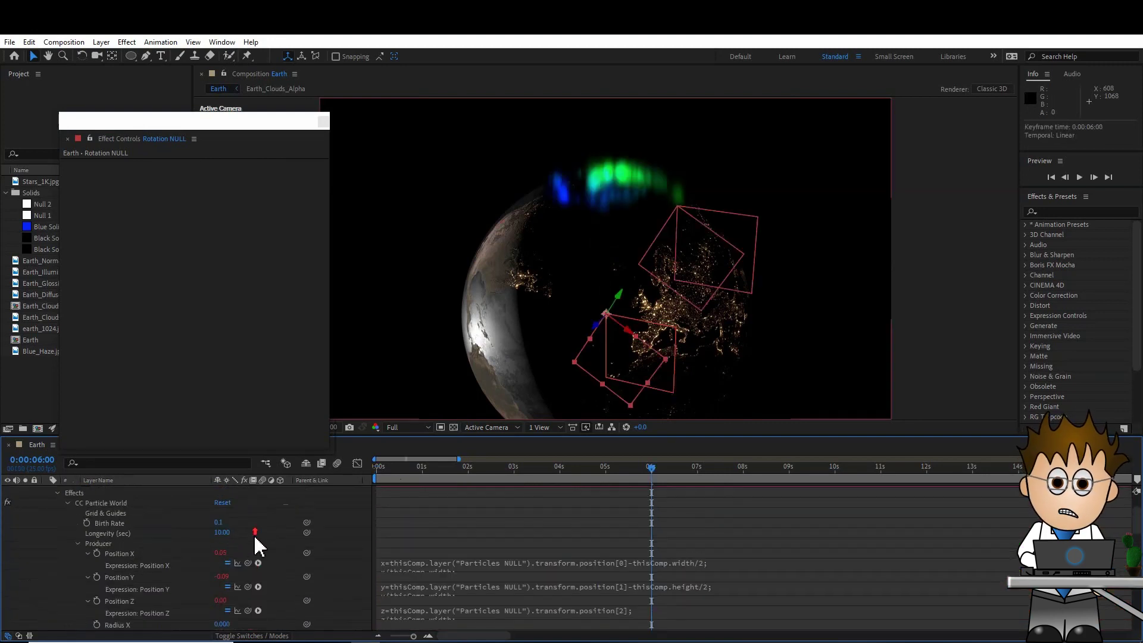
scroll(259, 544, "up", 3)
left_click(263, 636)
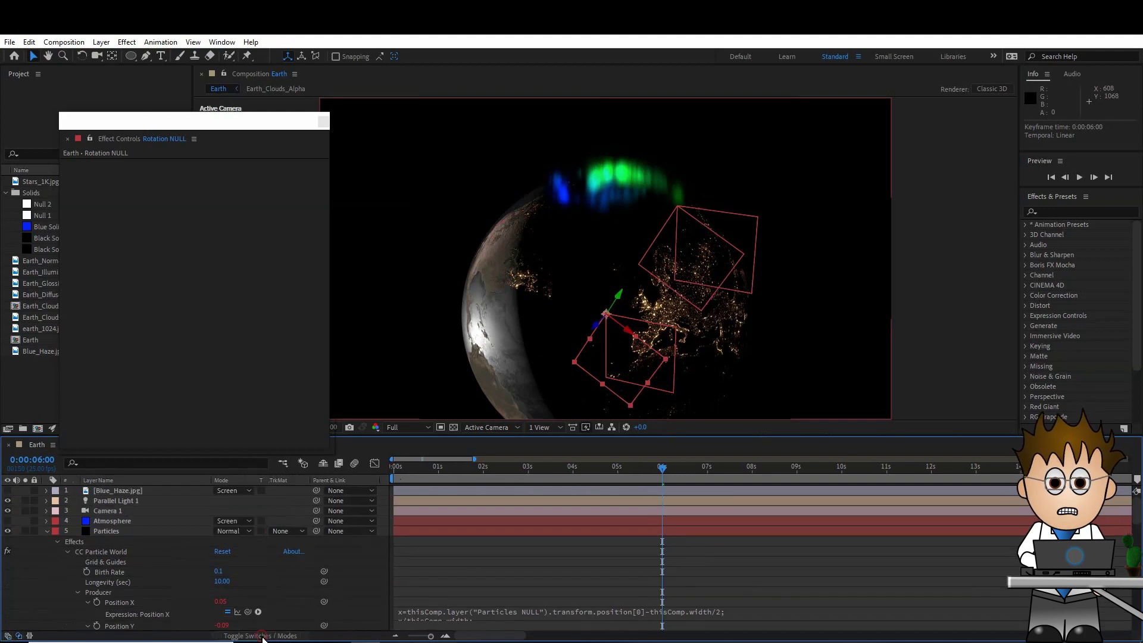
left_click(230, 531)
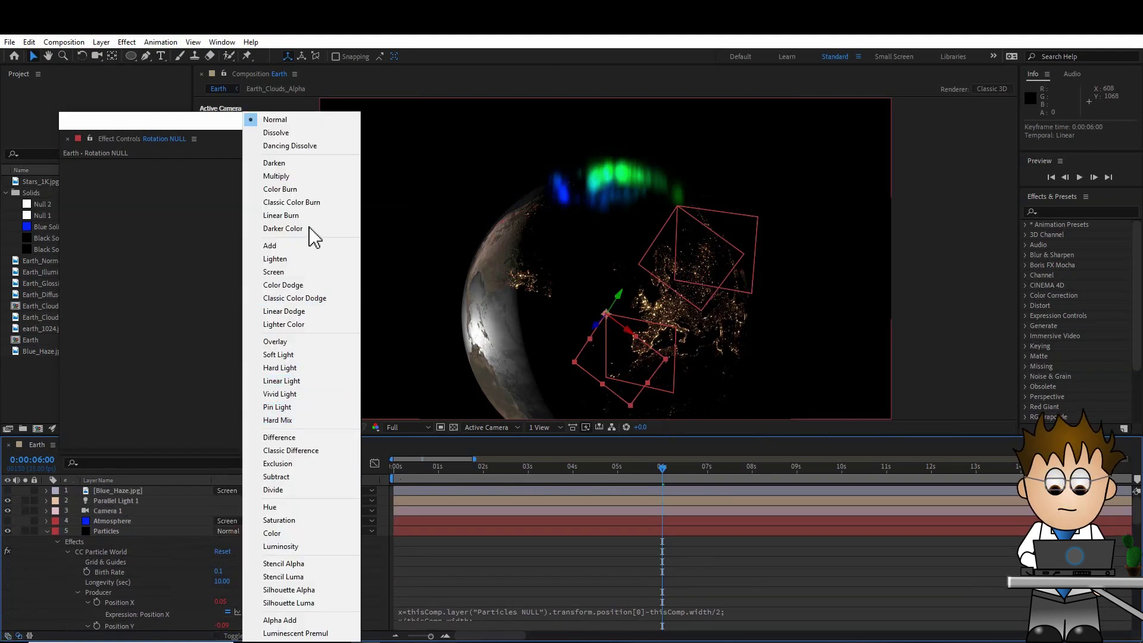
left_click(309, 246)
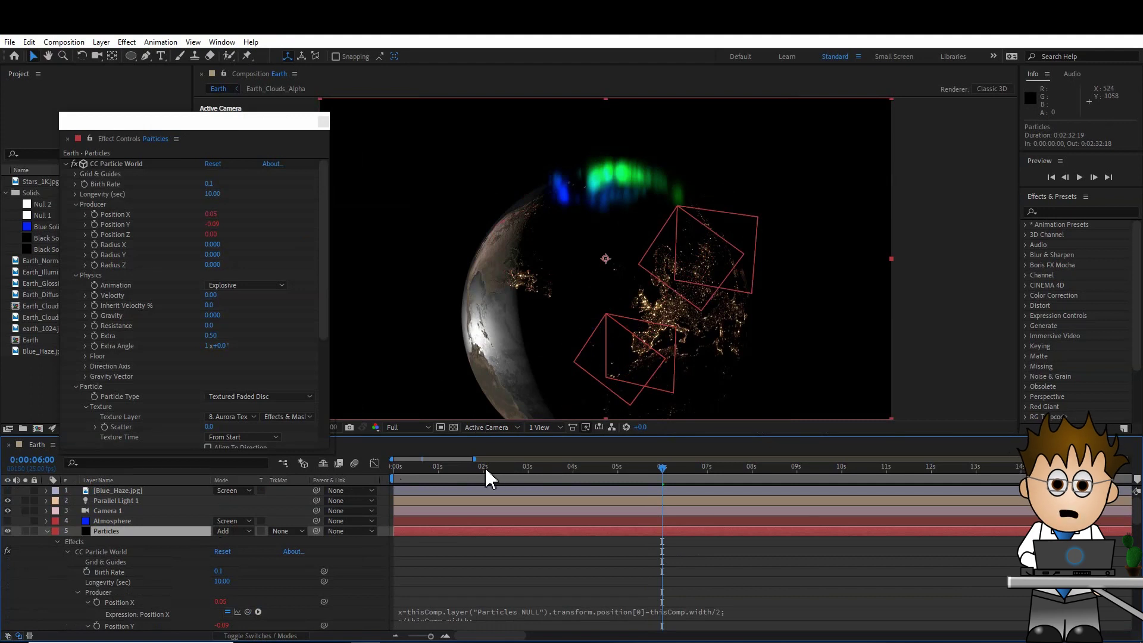
left_click_drag(489, 477, 373, 466)
key("space")
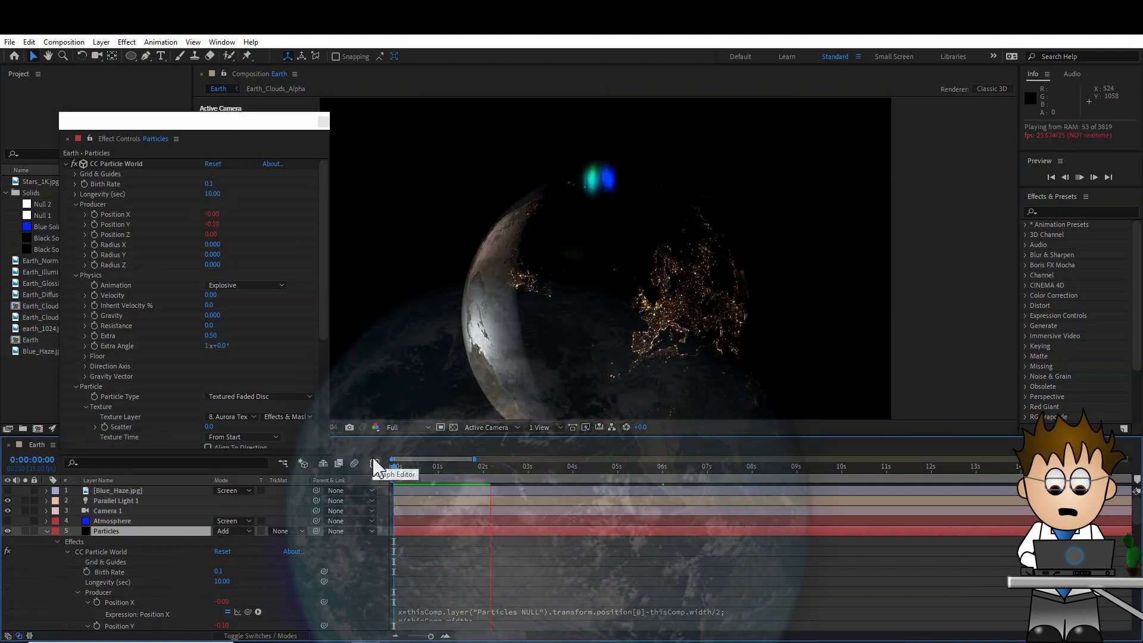